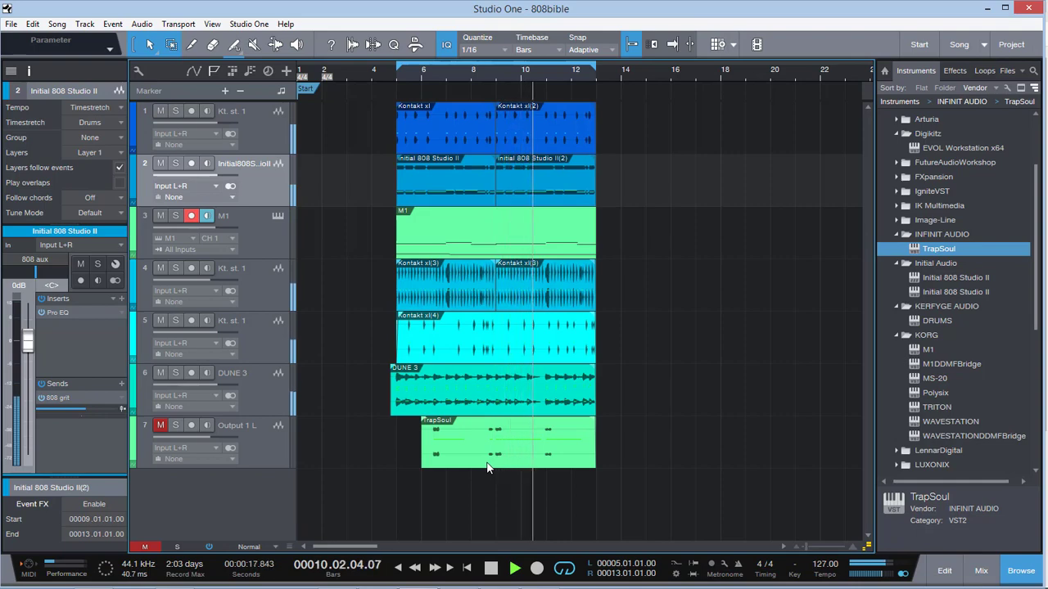
- Switch to the browser and look over the pristine productions YouTube channel's featured course and uploads
{"action": "mouse_move", "coordinate": [481, 579]}
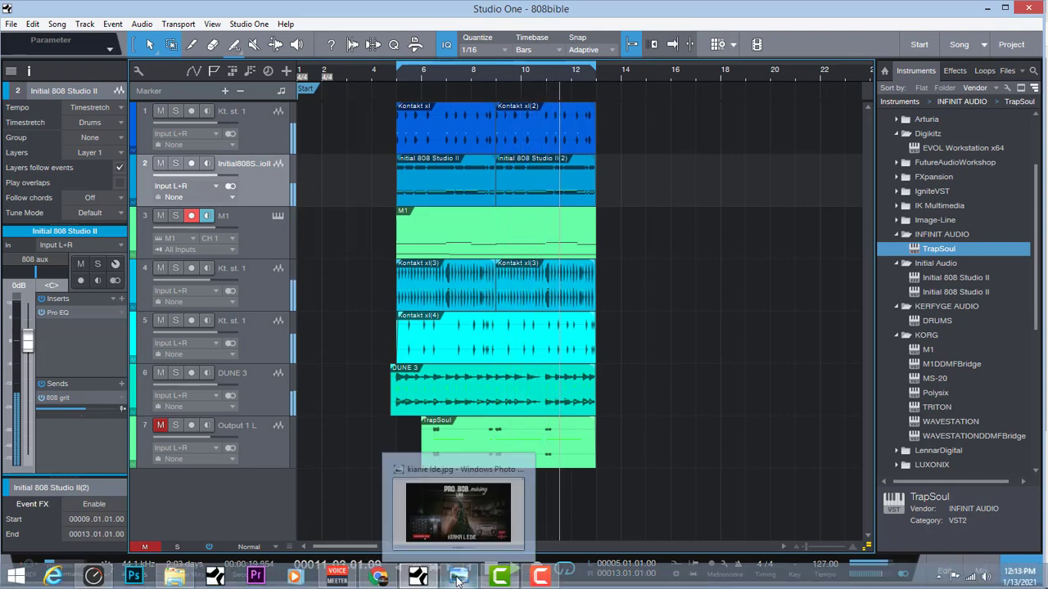
{"action": "left_click", "coordinate": [450, 438]}
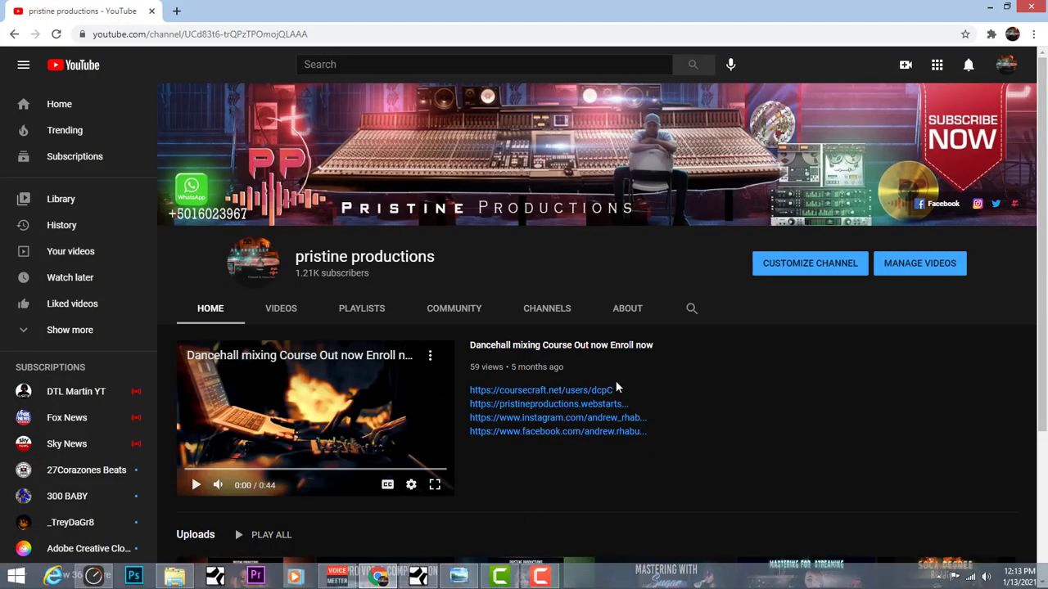
{"action": "scroll", "coordinate": [616, 387], "scroll_direction": "down", "scroll_amount": 3}
{"action": "scroll", "coordinate": [617, 387], "scroll_direction": "up", "scroll_amount": 3}
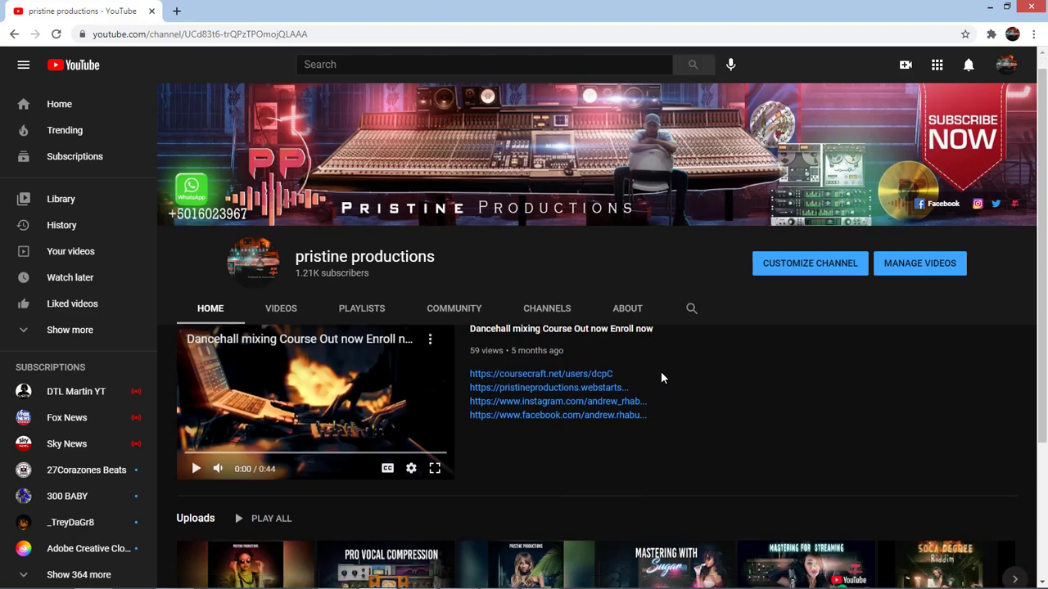
{"action": "scroll", "coordinate": [661, 377], "scroll_direction": "down", "scroll_amount": 1}
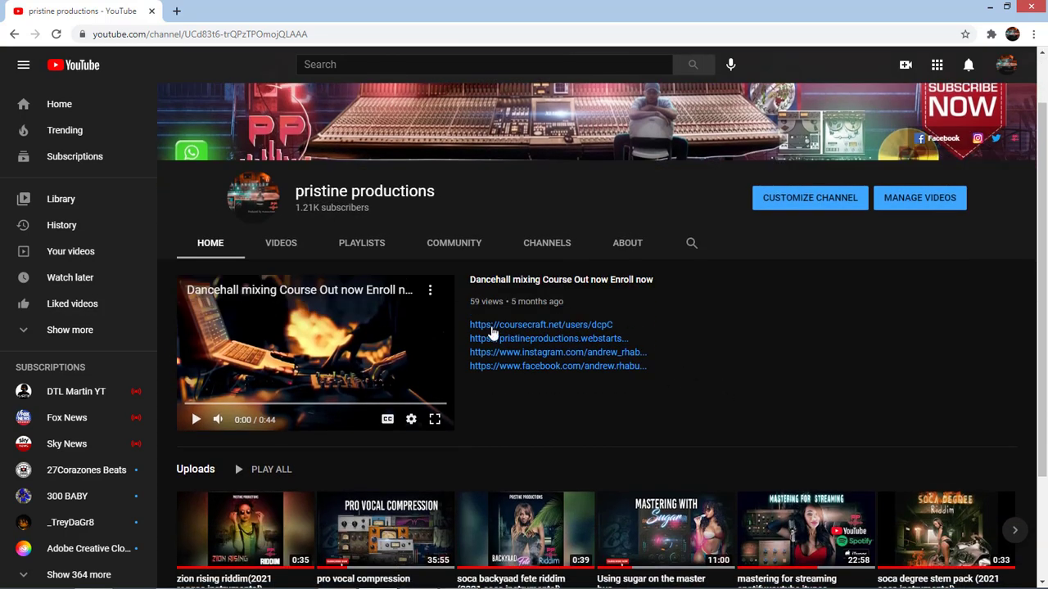
{"action": "scroll", "coordinate": [664, 368], "scroll_direction": "down", "scroll_amount": 2}
{"action": "scroll", "coordinate": [638, 364], "scroll_direction": "up", "scroll_amount": 3}
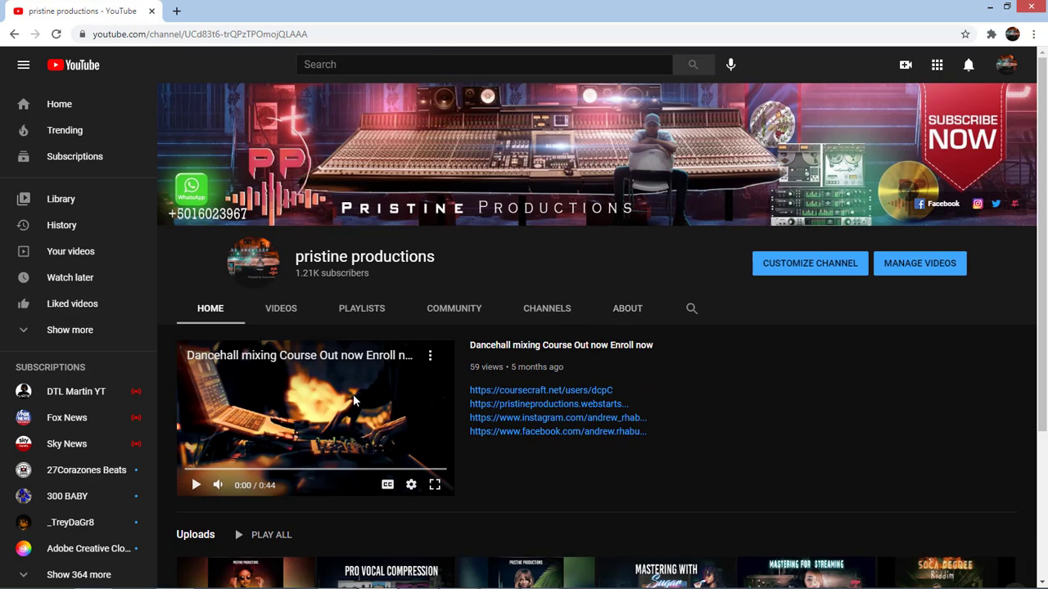
{"action": "scroll", "coordinate": [614, 370], "scroll_direction": "down", "scroll_amount": 3}
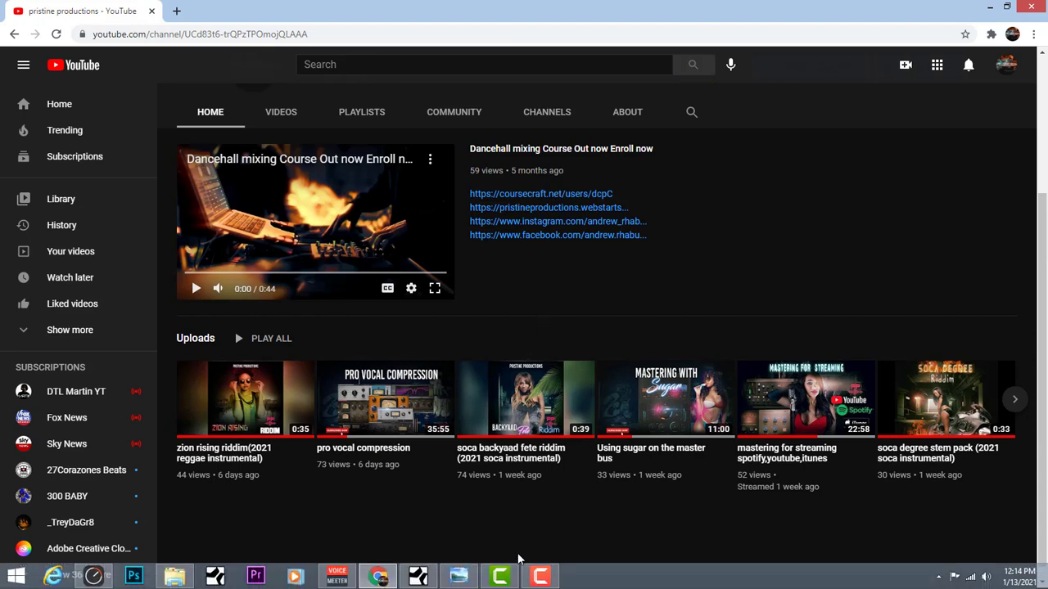
{"action": "mouse_move", "coordinate": [459, 579]}
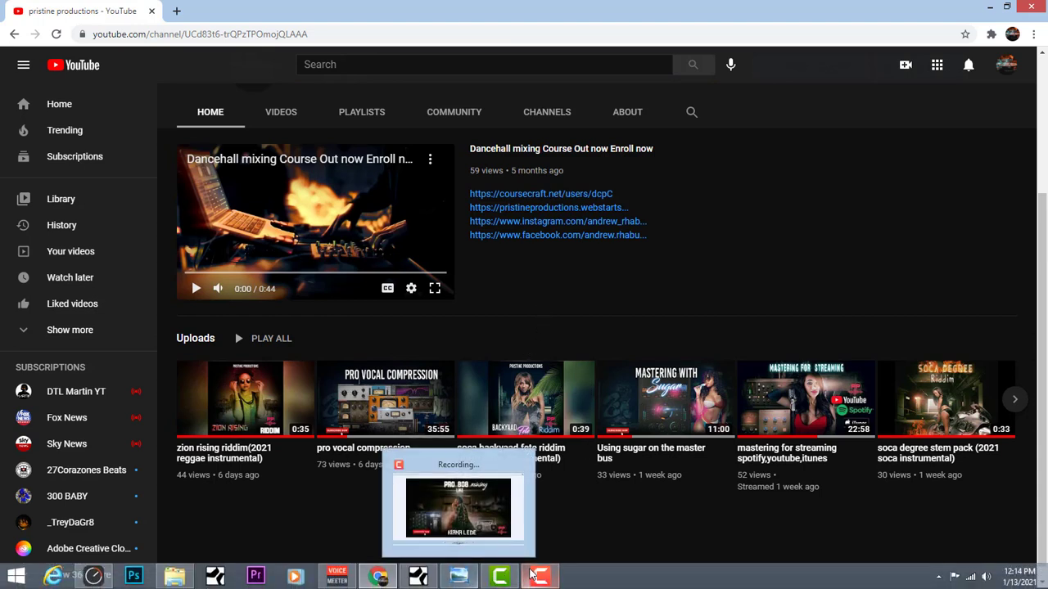
{"action": "mouse_move", "coordinate": [541, 577]}
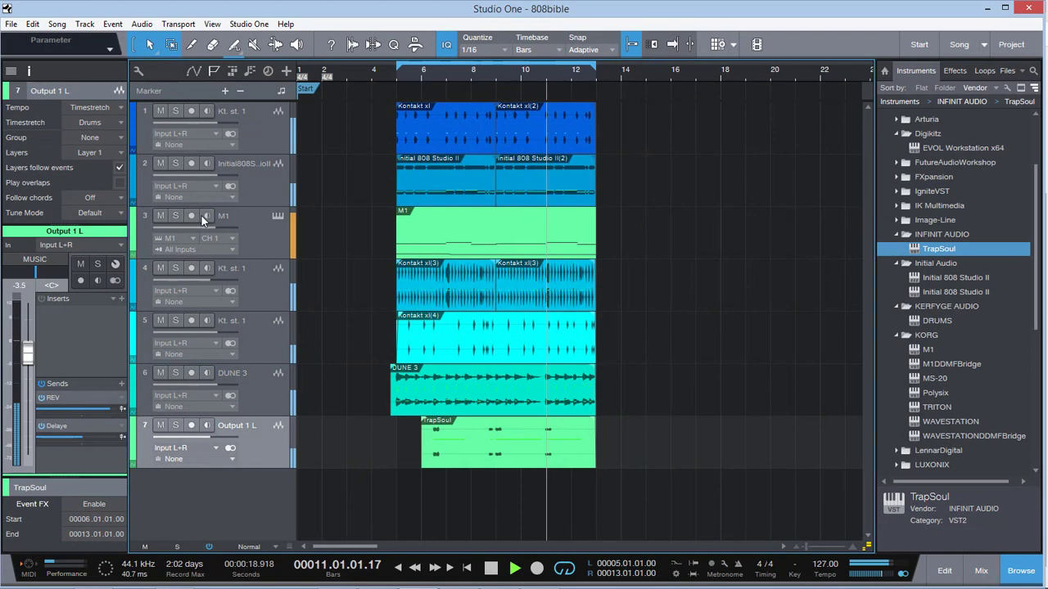
- Select the M1 and Initial 808 Studio II tracks in turn during playback, ending on the 808, and stop playback
{"action": "left_click", "coordinate": [256, 223]}
{"action": "left_click", "coordinate": [267, 176]}
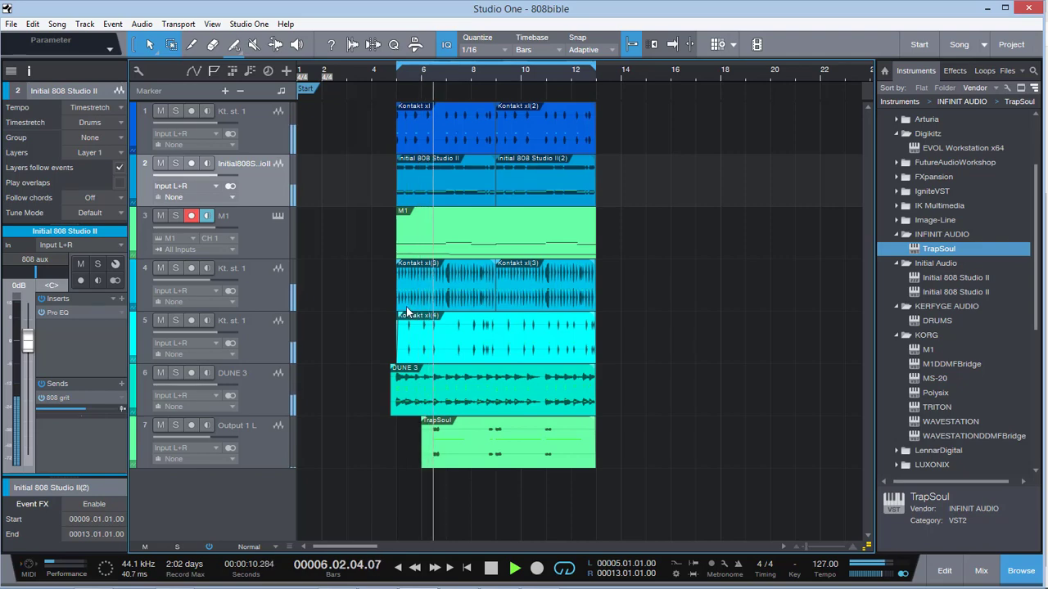
{"action": "left_click", "coordinate": [256, 215]}
{"action": "left_click", "coordinate": [266, 184]}
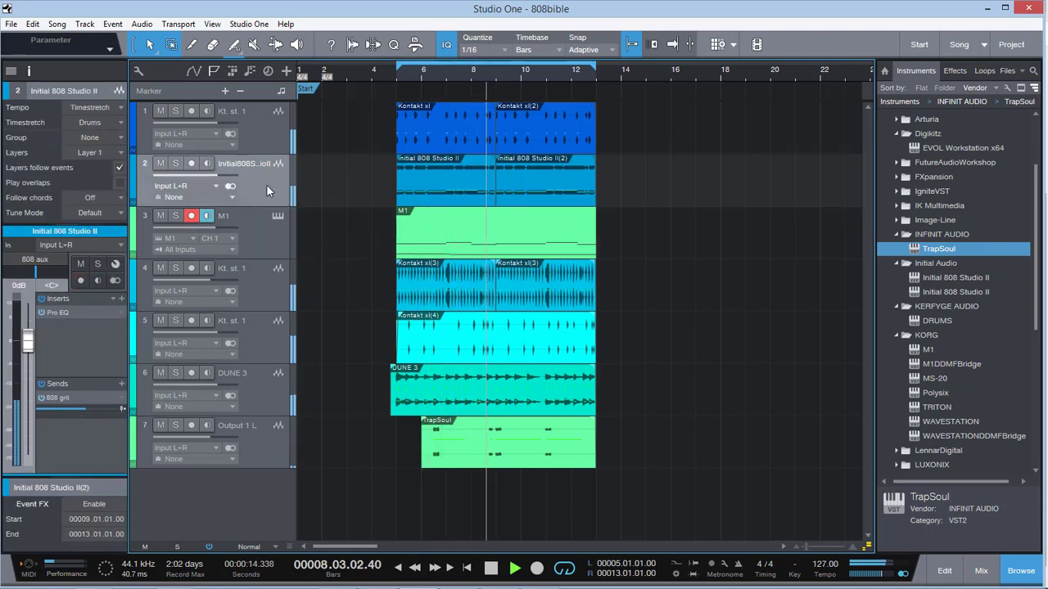
{"action": "key", "text": "space"}
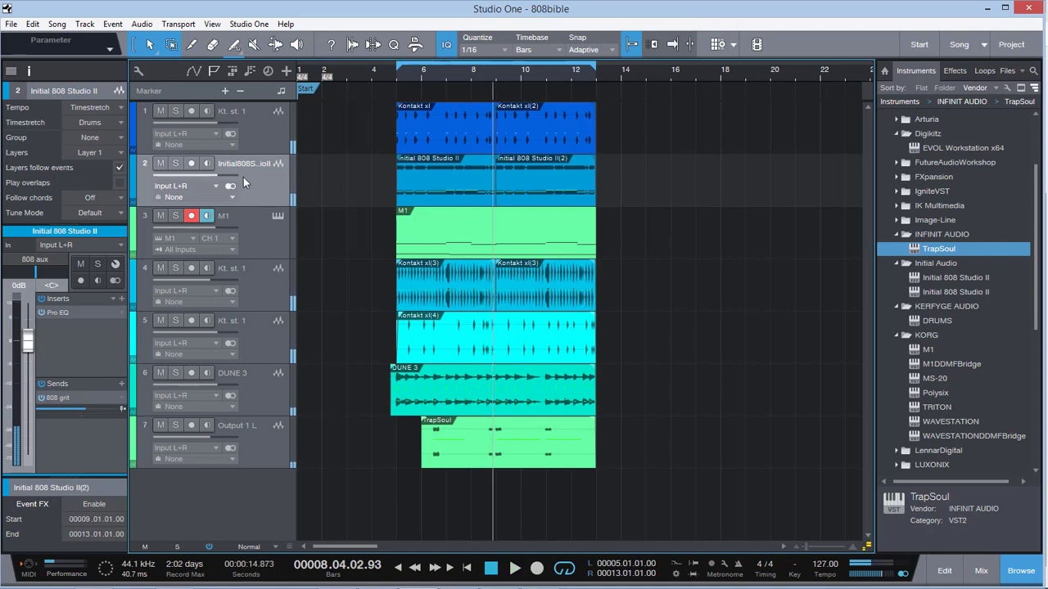
- Solo the first Kontakt track and play it back from within bar 5
{"action": "left_click", "coordinate": [268, 130]}
{"action": "left_click", "coordinate": [262, 181]}
{"action": "left_click", "coordinate": [265, 125]}
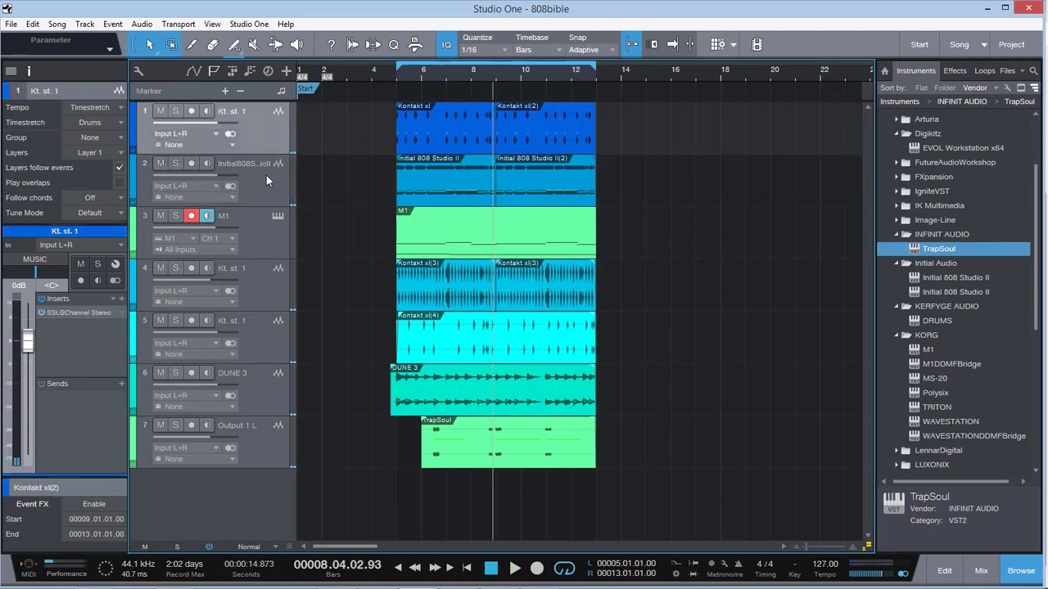
{"action": "left_click", "coordinate": [176, 110]}
{"action": "left_click", "coordinate": [414, 70]}
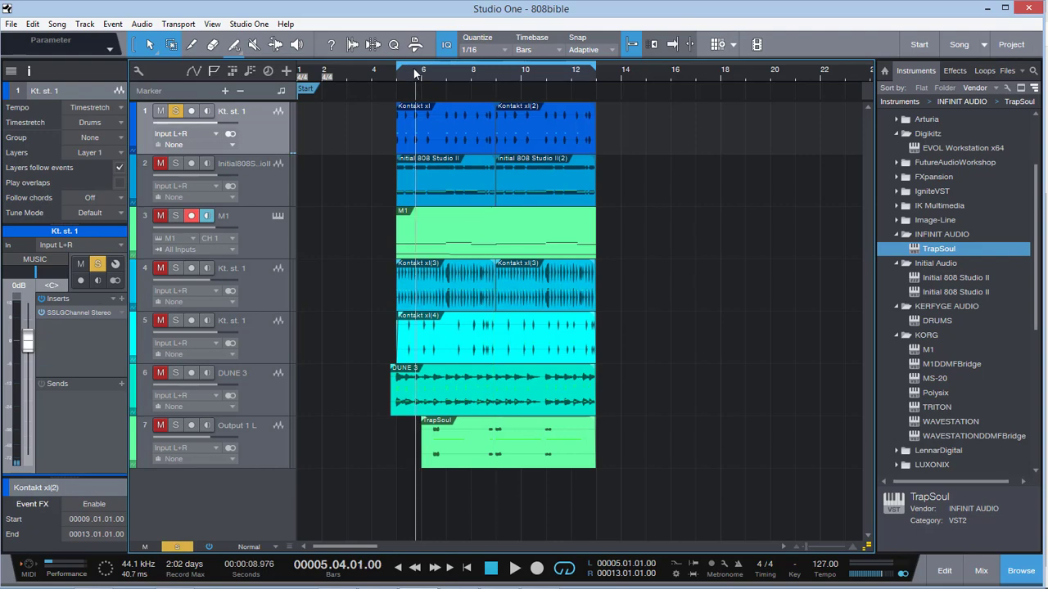
{"action": "key", "text": "space"}
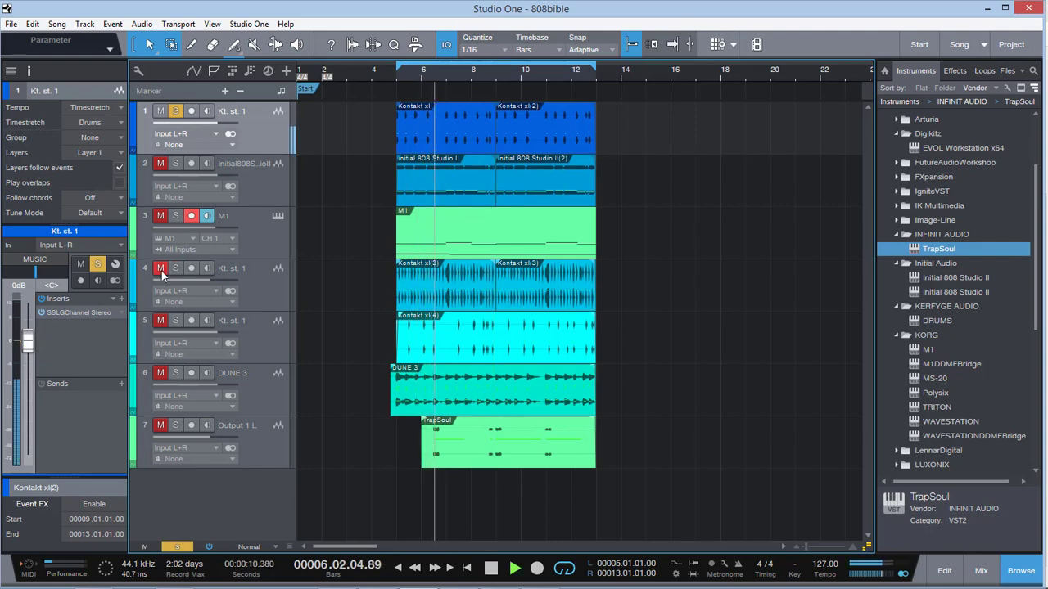
- Add Kontakt tracks 4 and 5 and the TrapSoul track to the solo playback, and select the TrapSoul track
{"action": "left_click", "coordinate": [173, 320]}
{"action": "left_click", "coordinate": [173, 268]}
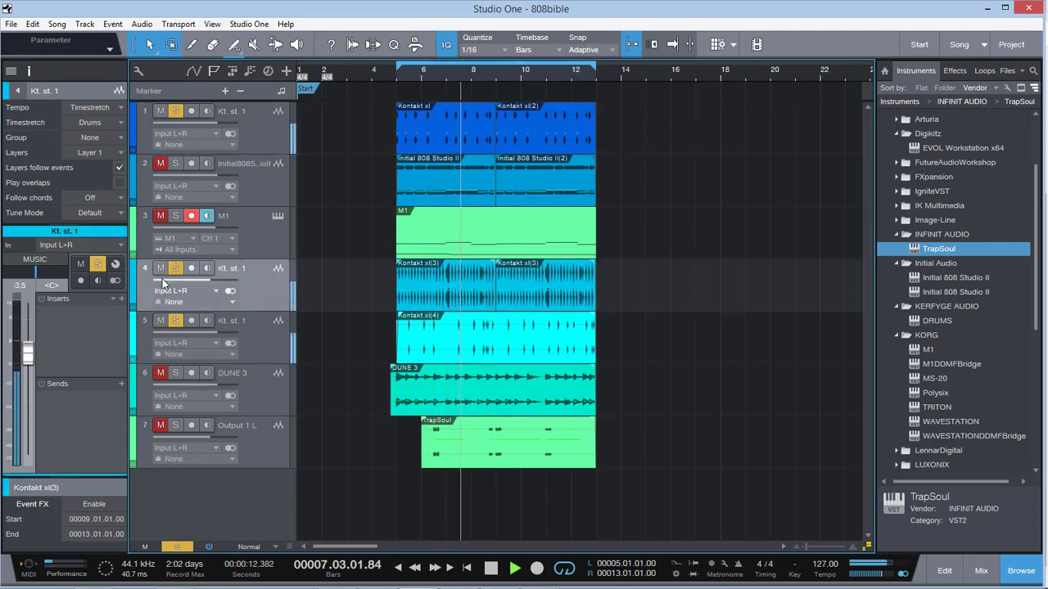
{"action": "left_click", "coordinate": [175, 424]}
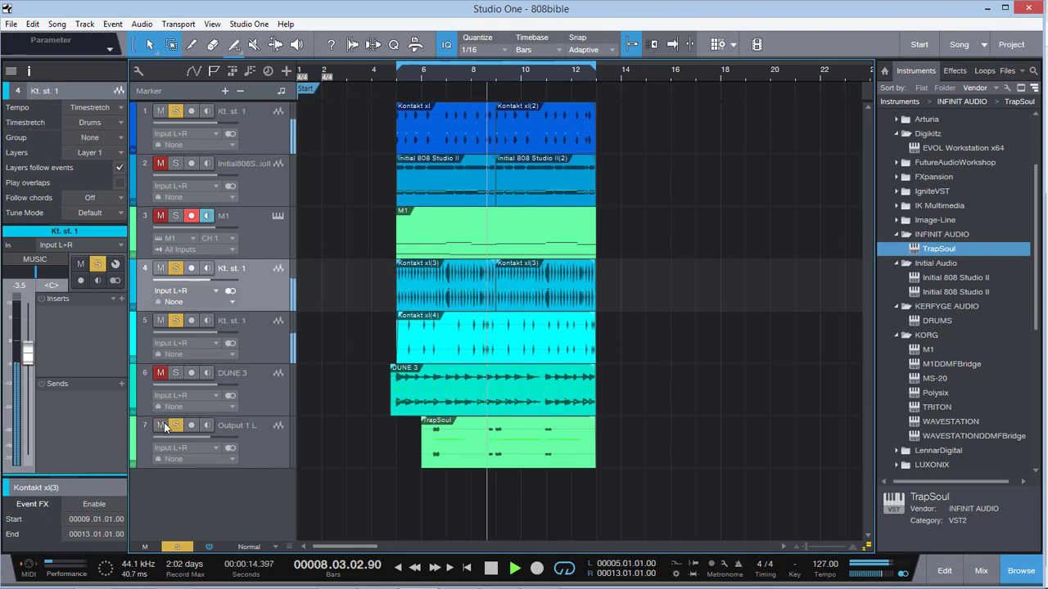
{"action": "left_click", "coordinate": [241, 425]}
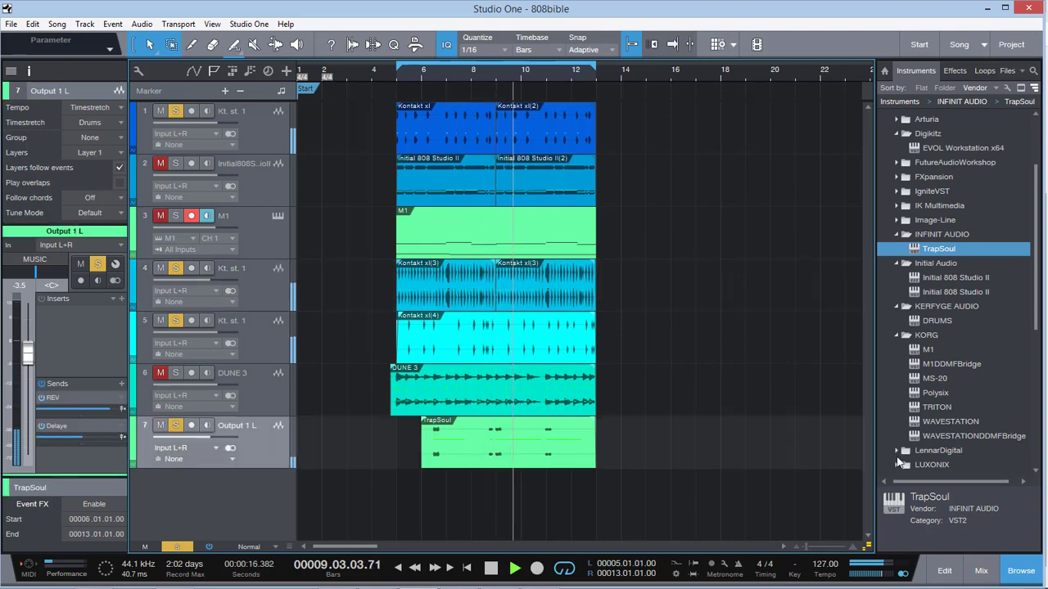
- Solo the REV, EFX and Delaye effect channels in the mixer console, then close the console
{"action": "left_click", "coordinate": [978, 569]}
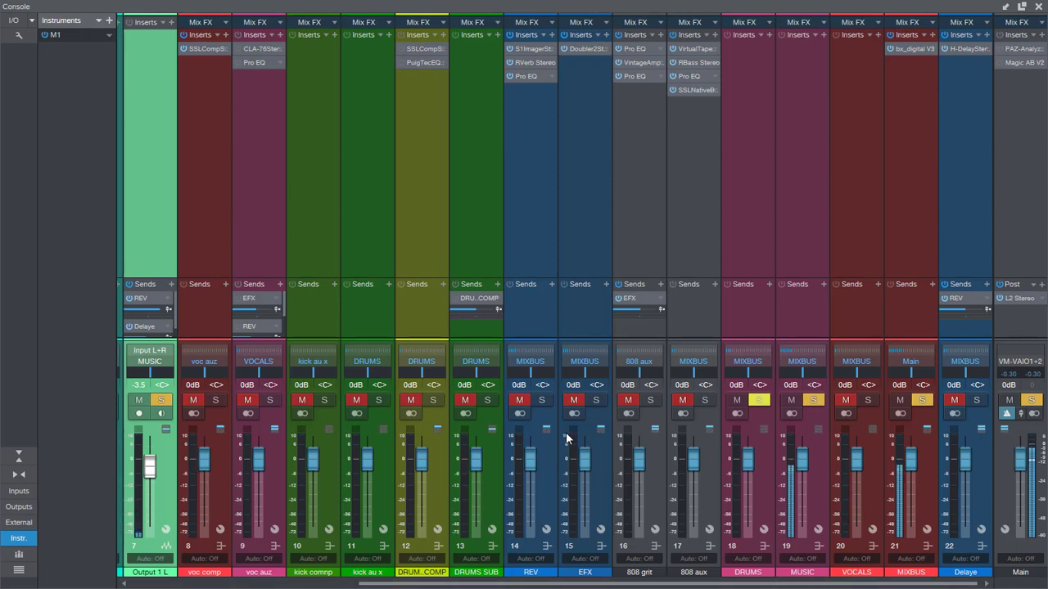
{"action": "left_click", "coordinate": [545, 399], "text": "shift"}
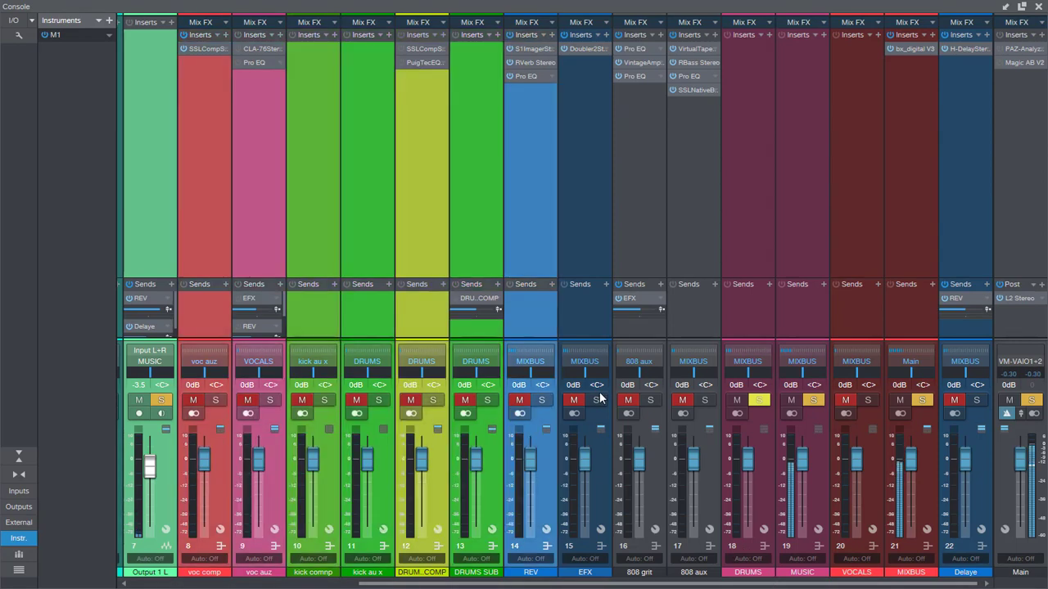
{"action": "left_click", "coordinate": [602, 527]}
{"action": "left_click", "coordinate": [541, 399]}
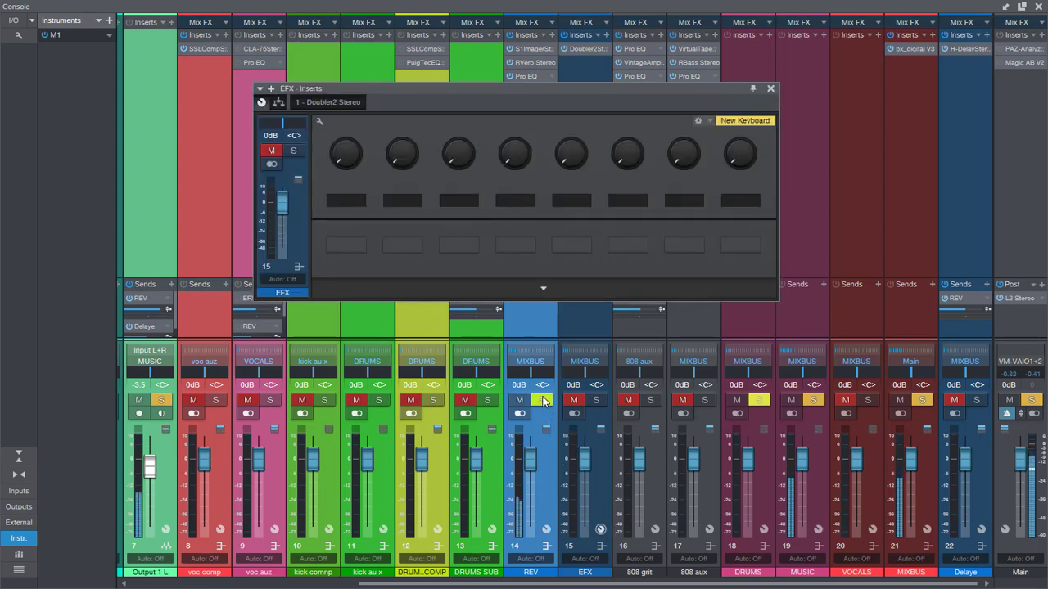
{"action": "left_click", "coordinate": [595, 400]}
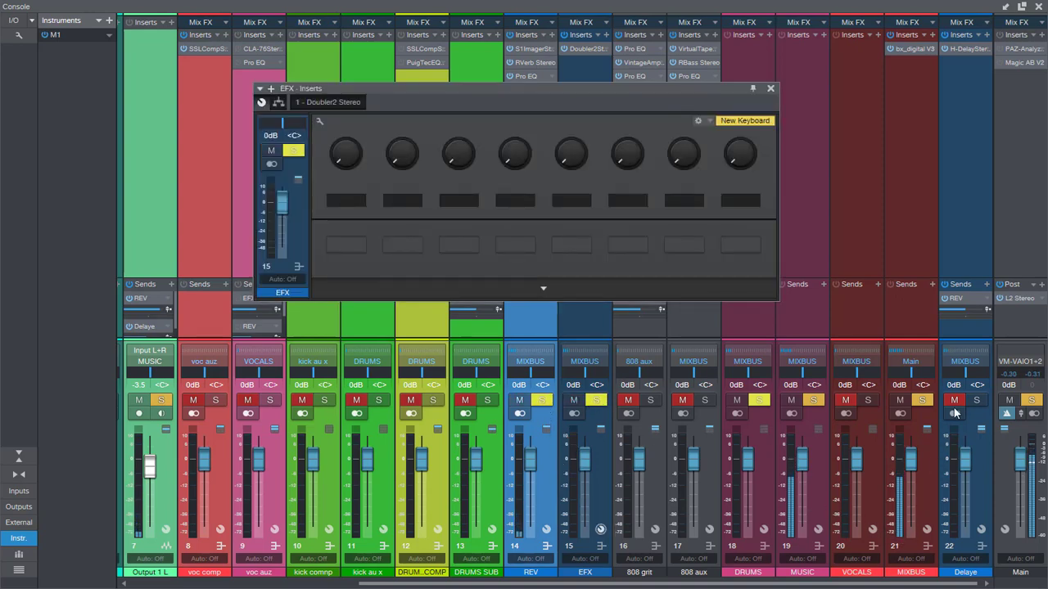
{"action": "left_click", "coordinate": [976, 400]}
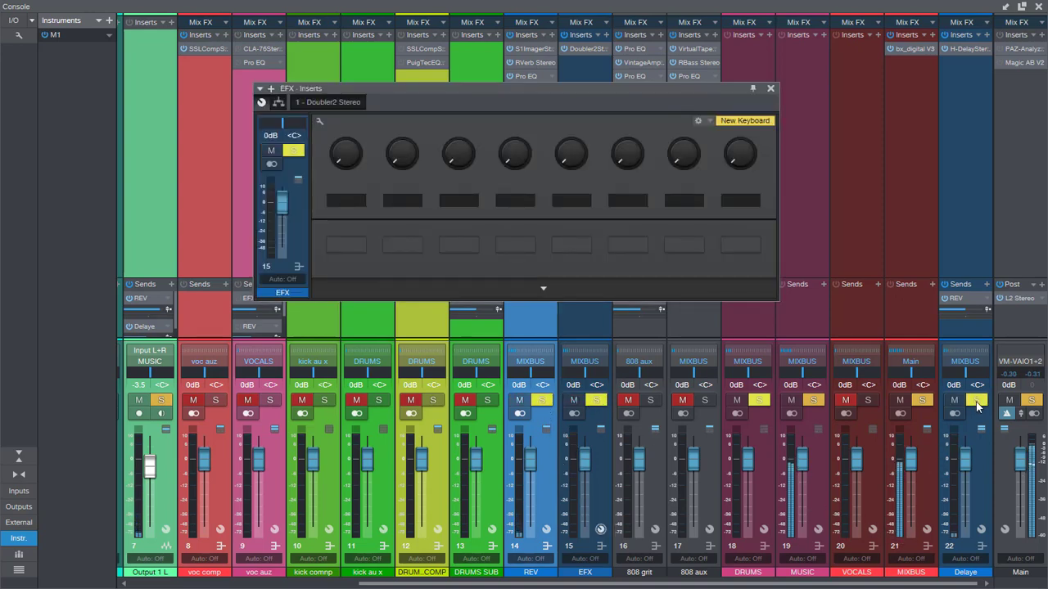
{"action": "left_click", "coordinate": [770, 89]}
{"action": "left_click", "coordinate": [1037, 6]}
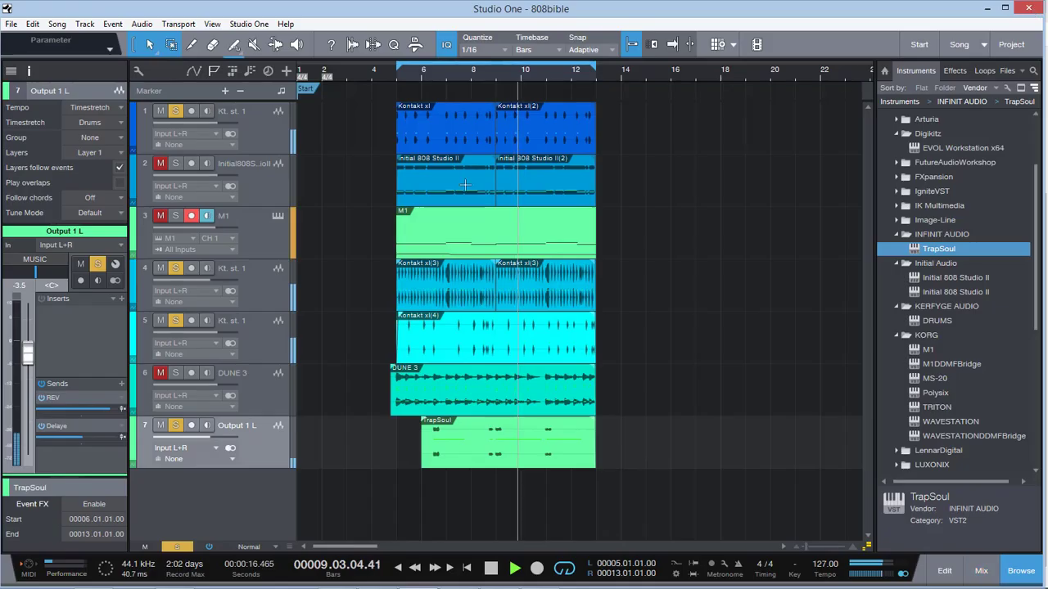
- Solo the Initial 808 Studio II track together with its 808 grit channel in the mixer console
{"action": "left_click", "coordinate": [161, 164]}
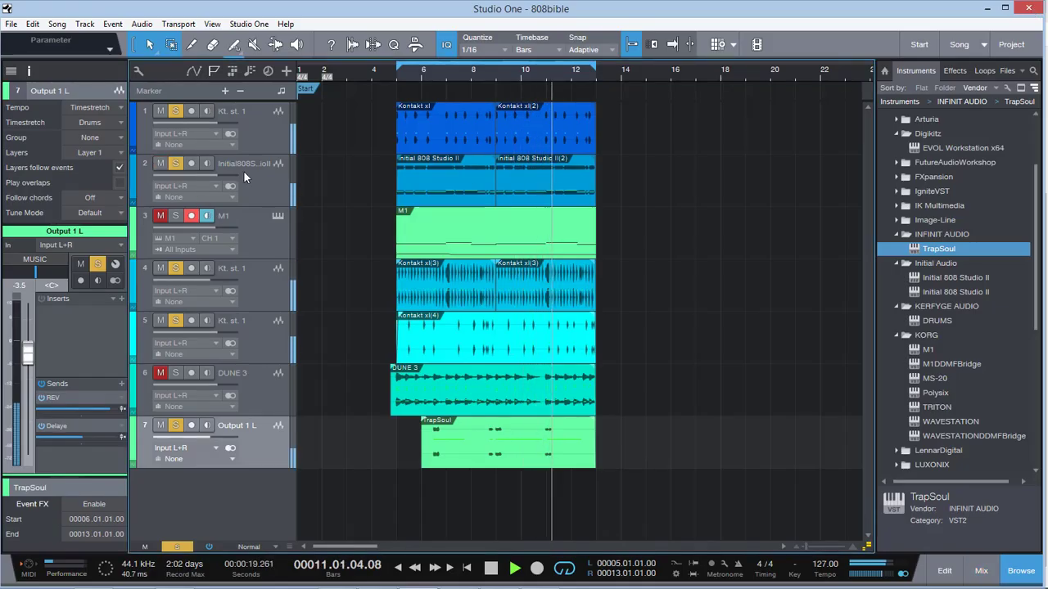
{"action": "left_click", "coordinate": [260, 190]}
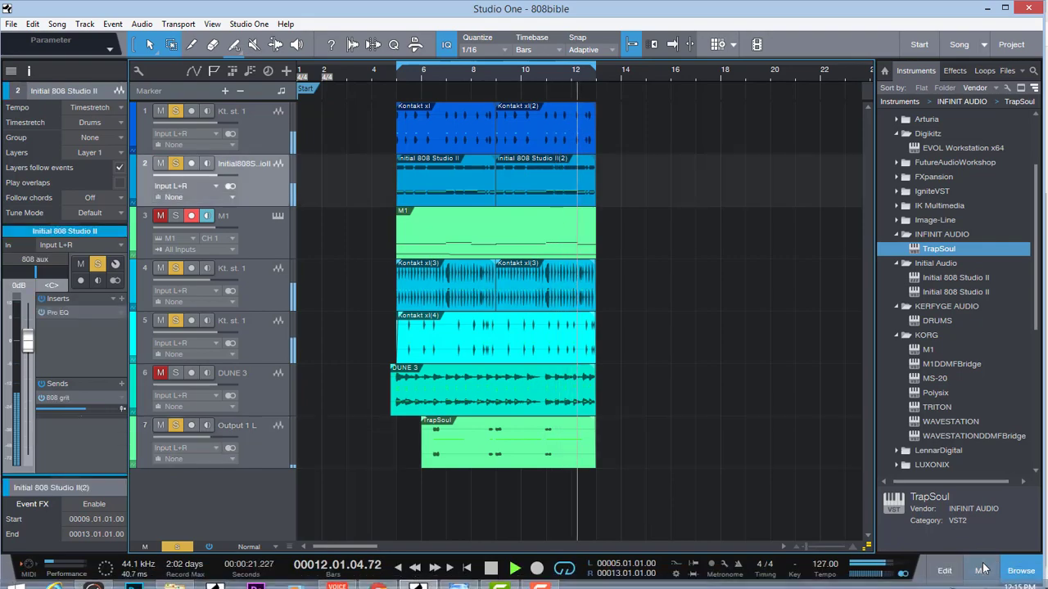
{"action": "key", "text": "F3"}
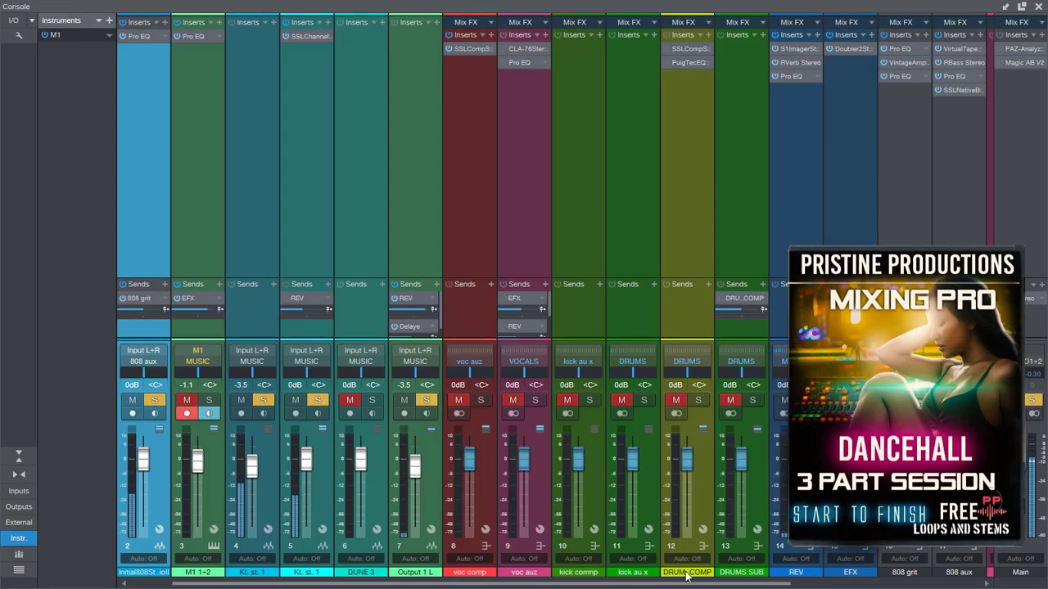
{"action": "left_click_drag", "start_coordinate": [766, 581], "coordinate": [924, 578]}
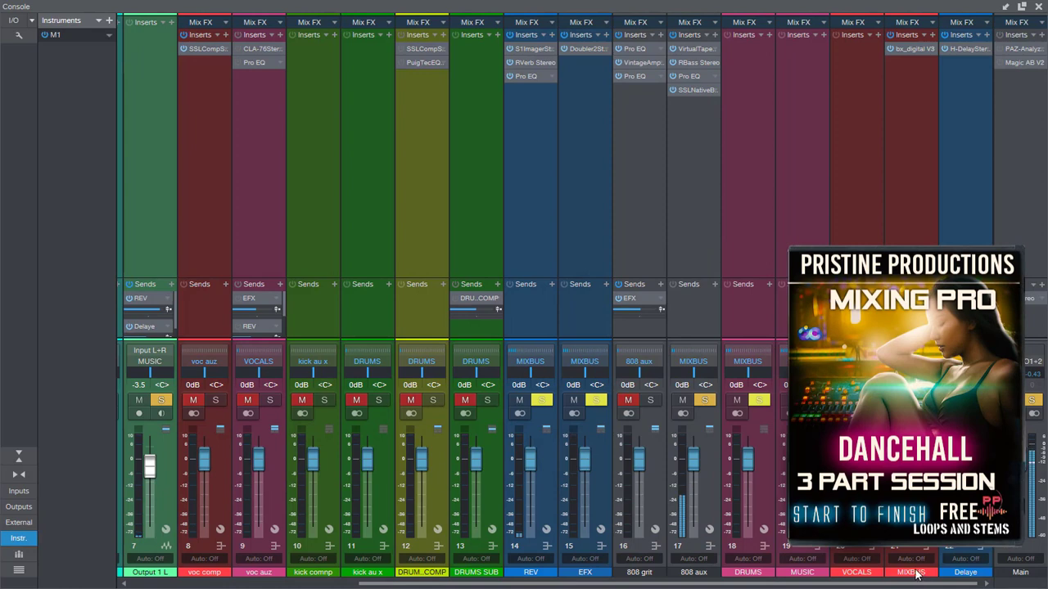
{"action": "left_click", "coordinate": [651, 400]}
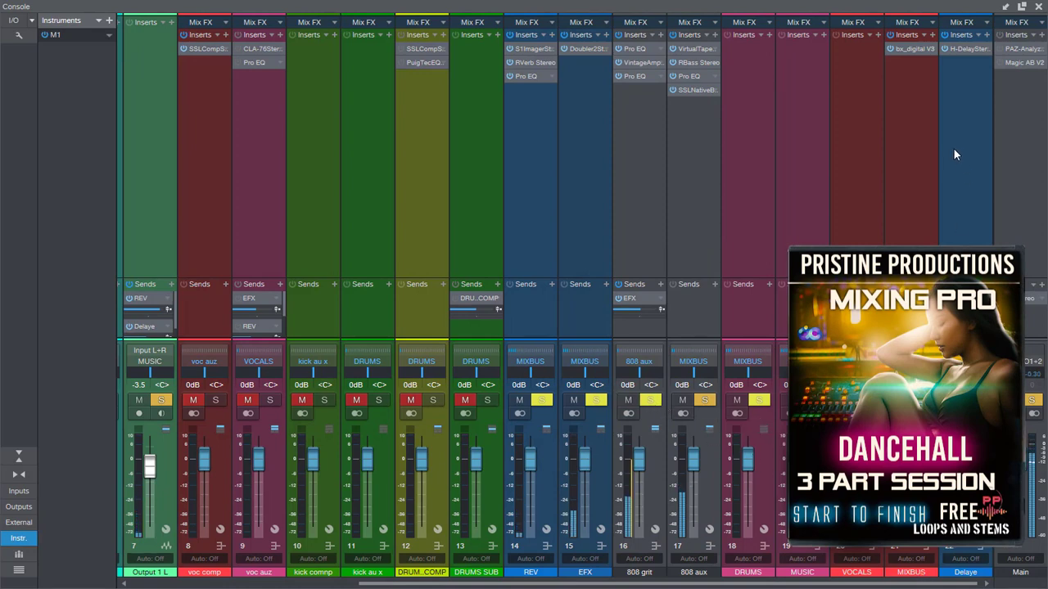
{"action": "left_click", "coordinate": [1035, 6]}
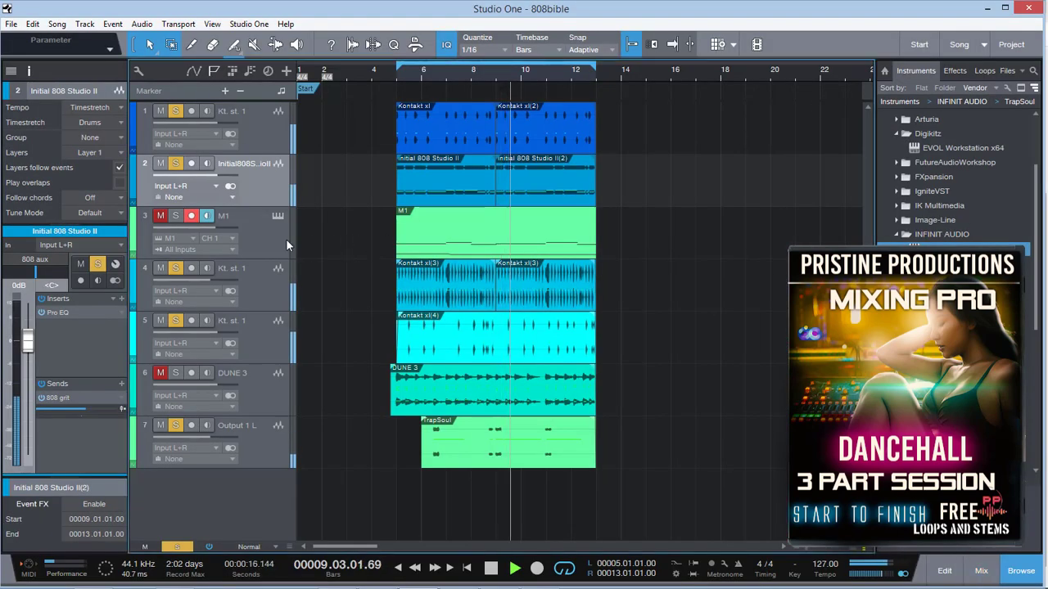
- Add the M1 track to the solo playback, then stop playback and clear all solos
{"action": "left_click", "coordinate": [160, 216]}
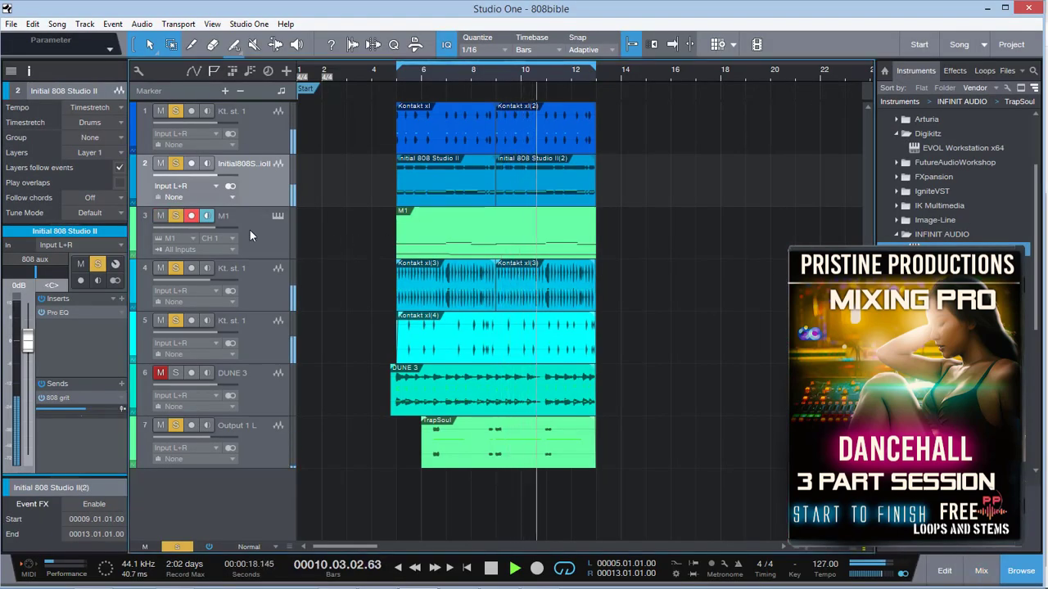
{"action": "left_click", "coordinate": [259, 234]}
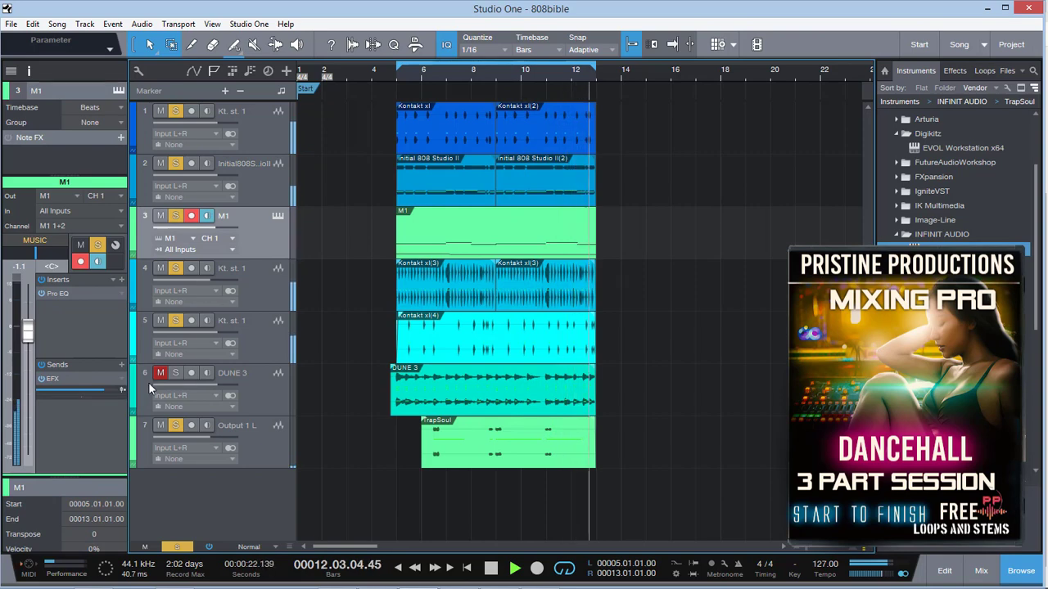
{"action": "key", "text": "space"}
{"action": "left_click", "coordinate": [174, 547]}
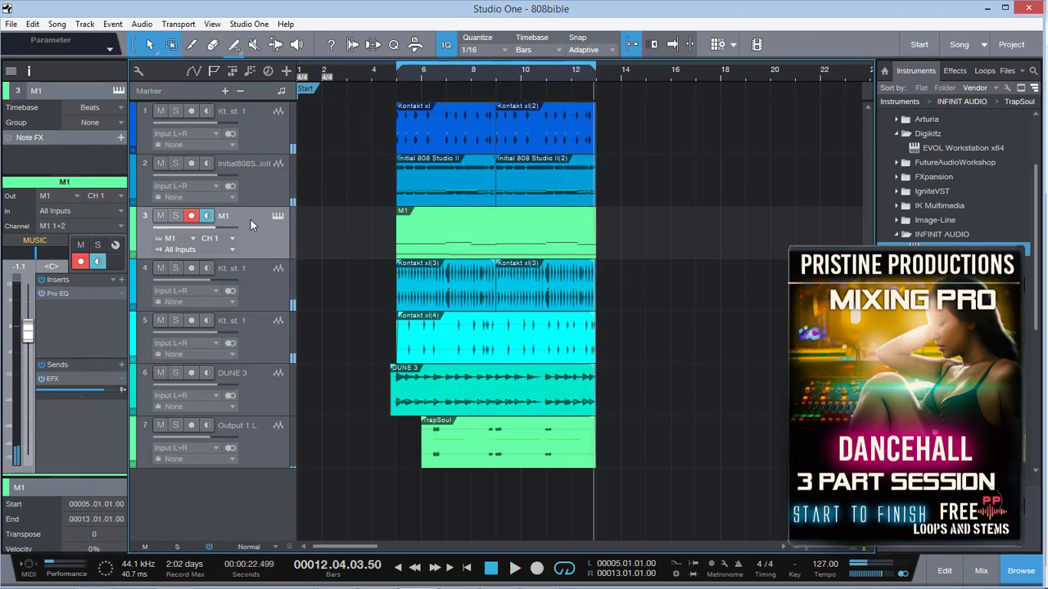
- Turn off input monitoring and record arming on the M1 track with the 808 track selected, then reselect M1
{"action": "left_click", "coordinate": [264, 182]}
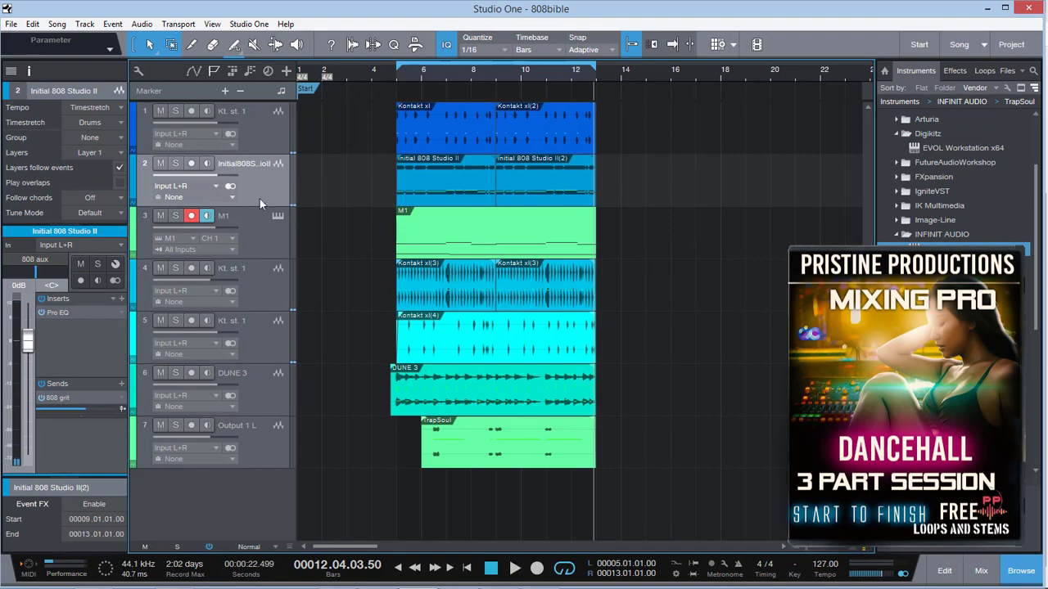
{"action": "left_click", "coordinate": [206, 216]}
{"action": "left_click", "coordinate": [193, 216]}
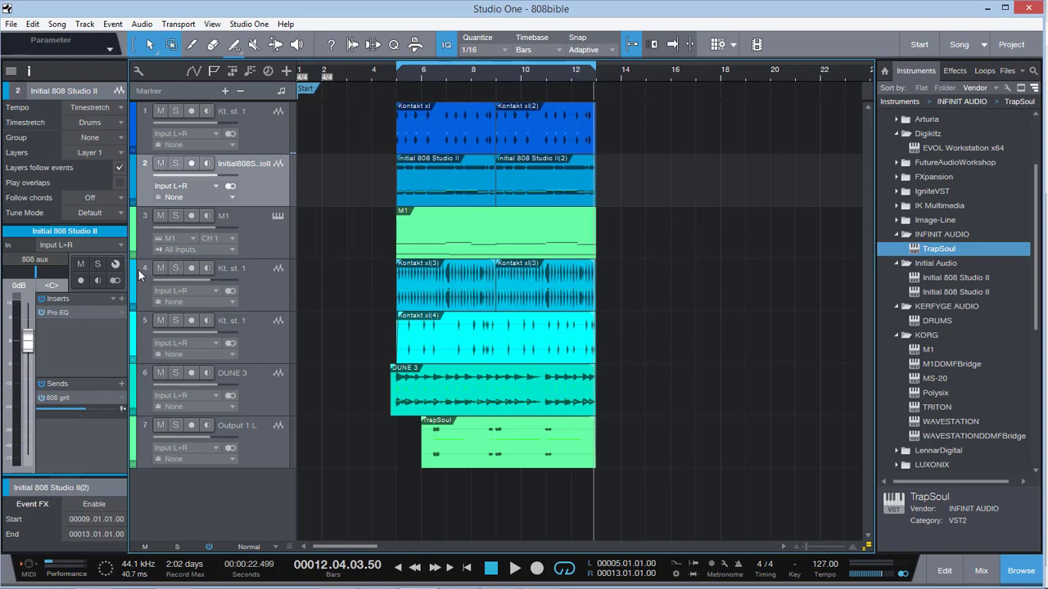
{"action": "left_click", "coordinate": [255, 234]}
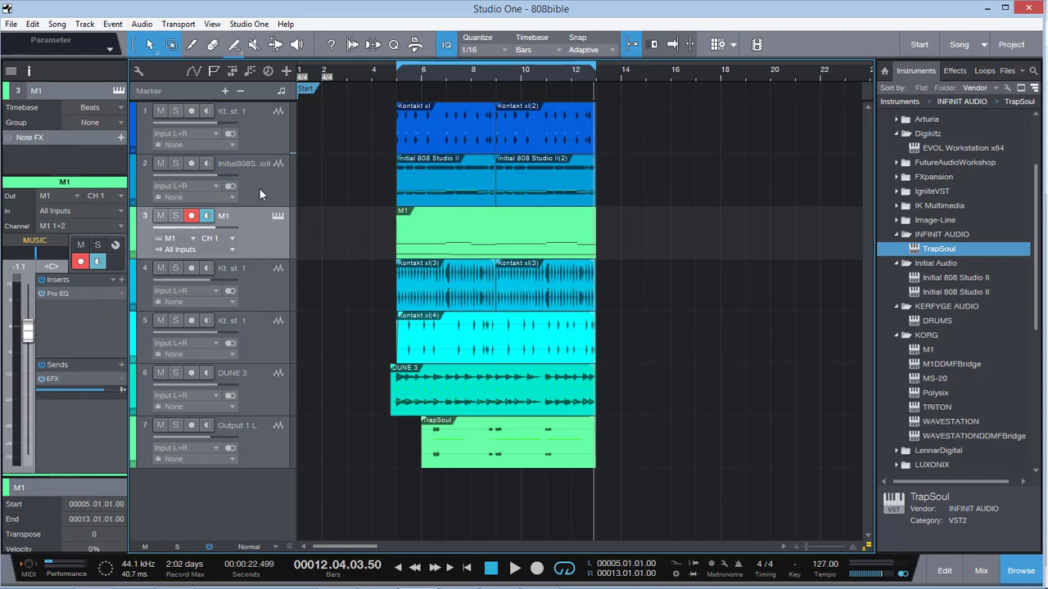
{"action": "left_click", "coordinate": [259, 188]}
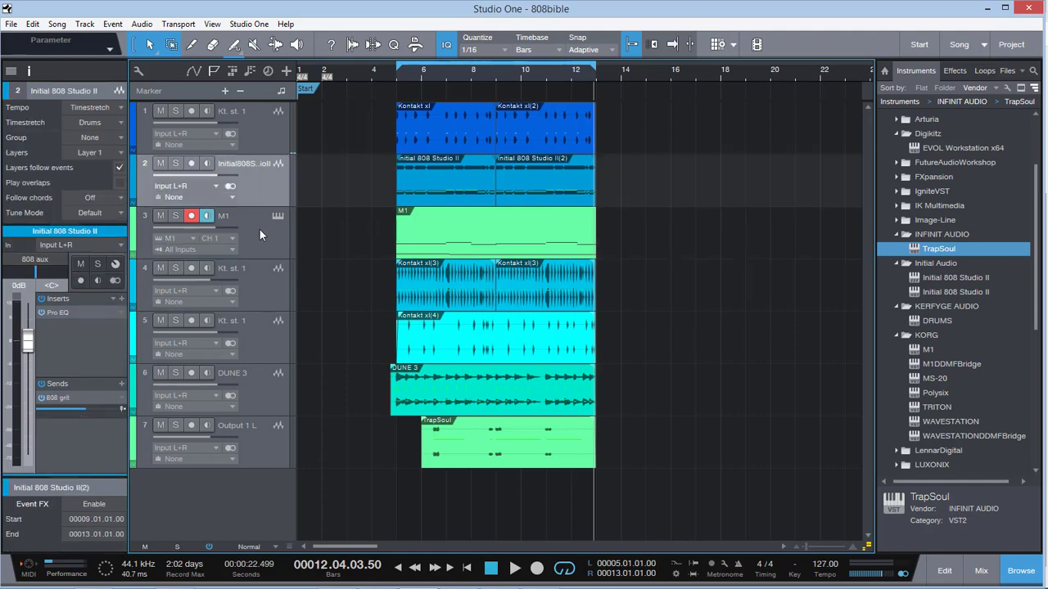
{"action": "left_click", "coordinate": [260, 229]}
{"action": "left_click", "coordinate": [267, 181]}
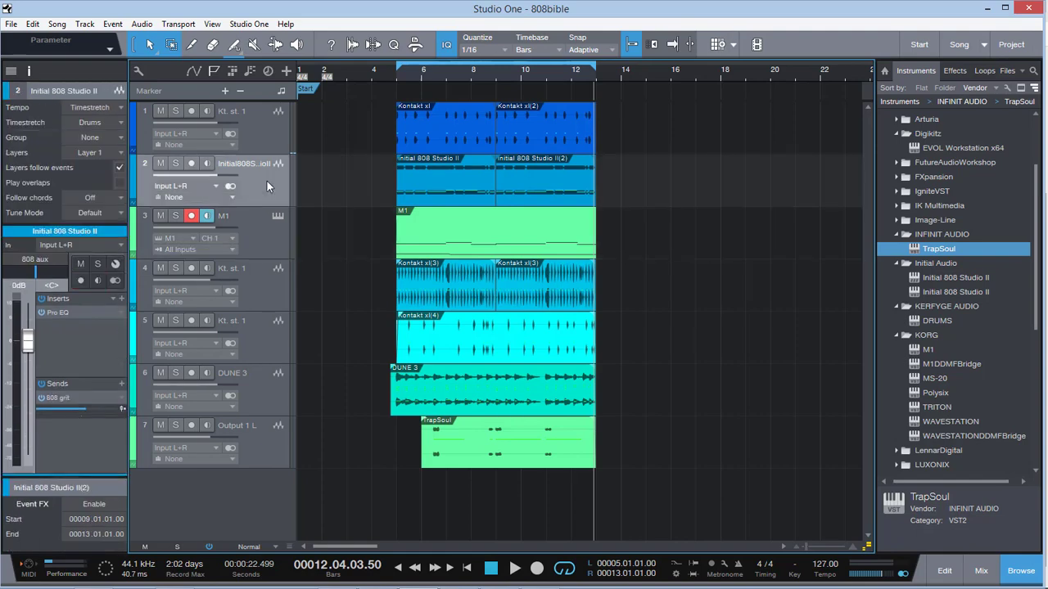
{"action": "left_click", "coordinate": [253, 235]}
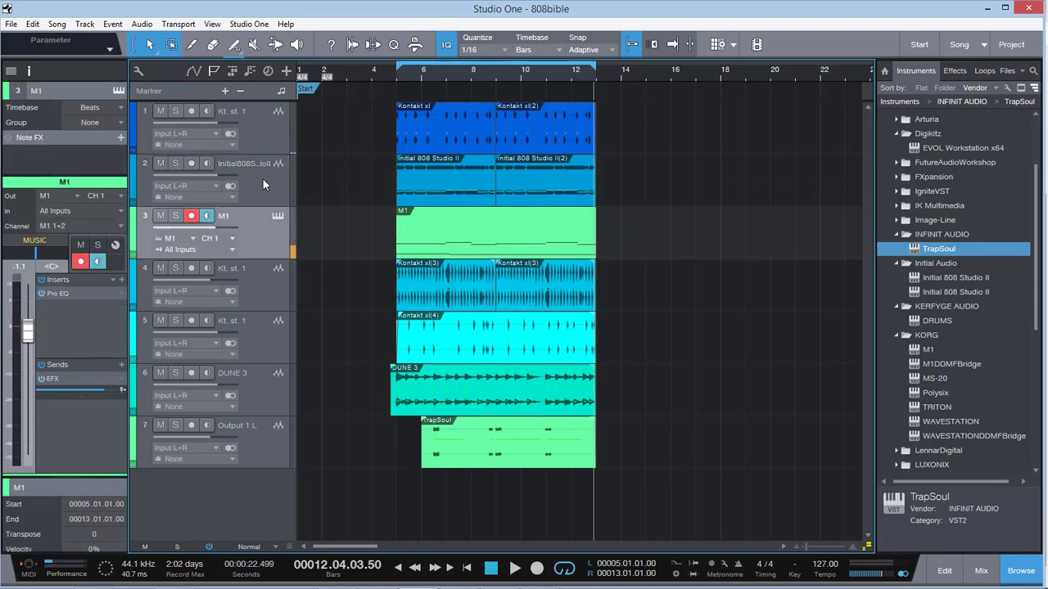
{"action": "left_click", "coordinate": [263, 180]}
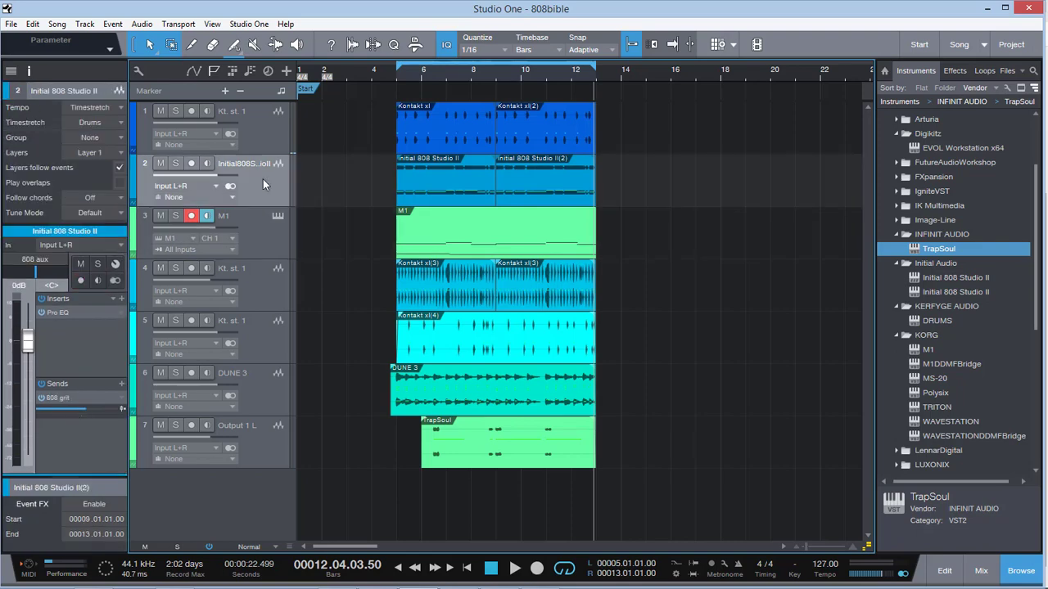
- Solo the first Kt. st. 1 track and play it from the start of bar 5
{"action": "left_click", "coordinate": [267, 136]}
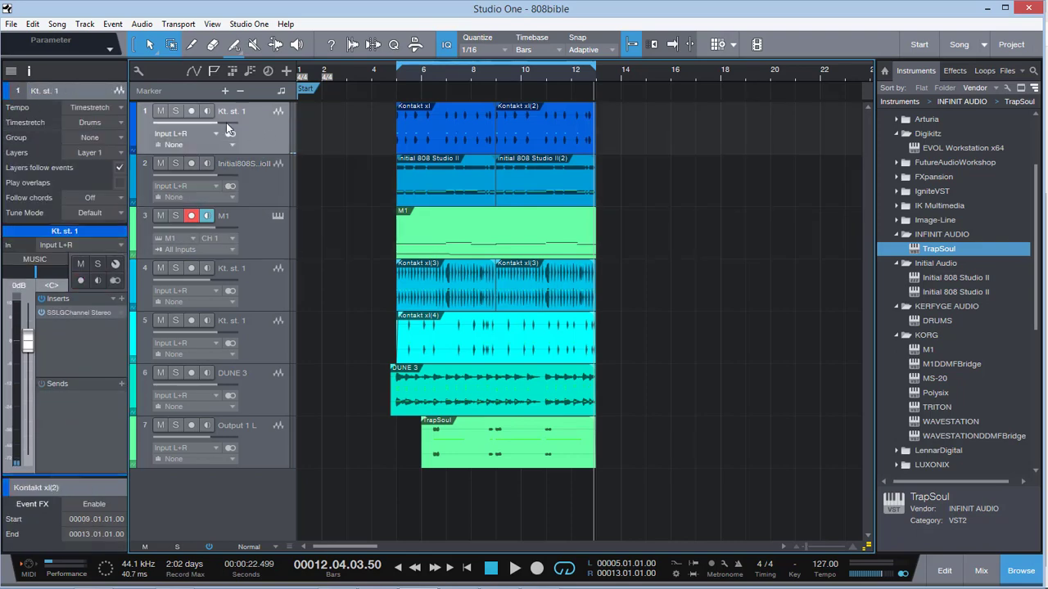
{"action": "left_click", "coordinate": [176, 111]}
{"action": "left_click", "coordinate": [399, 78]}
{"action": "key", "text": "space"}
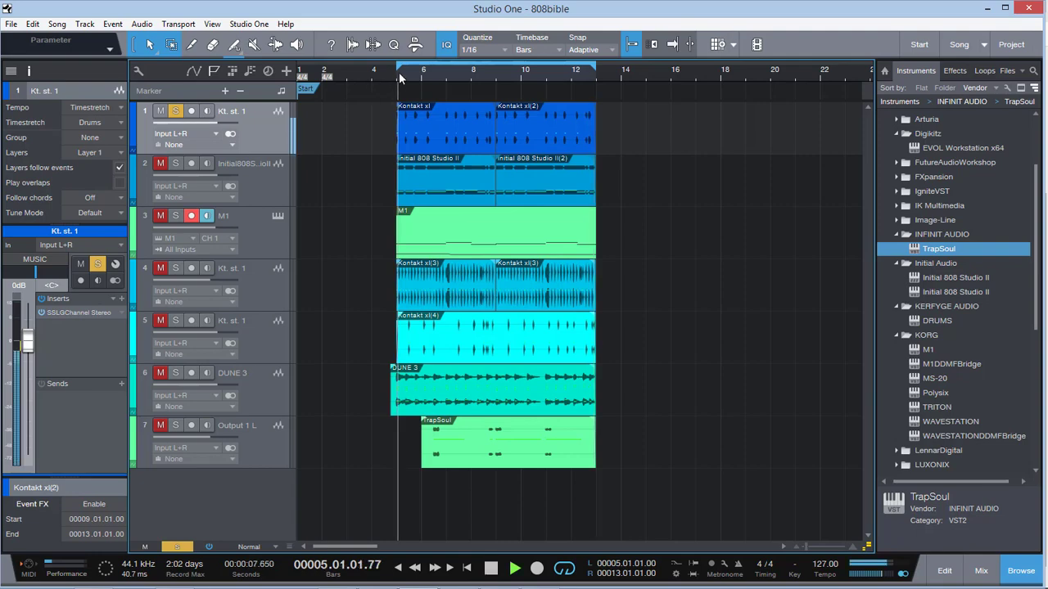
- Examine the SSLGChannel Stereo insert on the first Kt. st. 1 track with playback stopped, then close it
{"action": "double_click", "coordinate": [77, 311]}
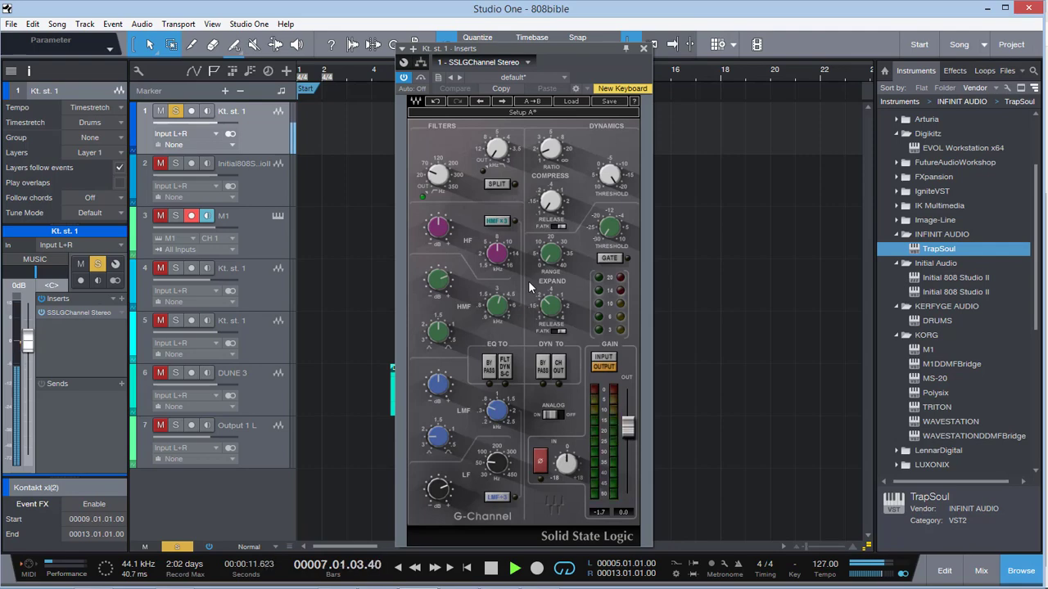
{"action": "key", "text": "space"}
{"action": "mouse_move", "coordinate": [493, 465]}
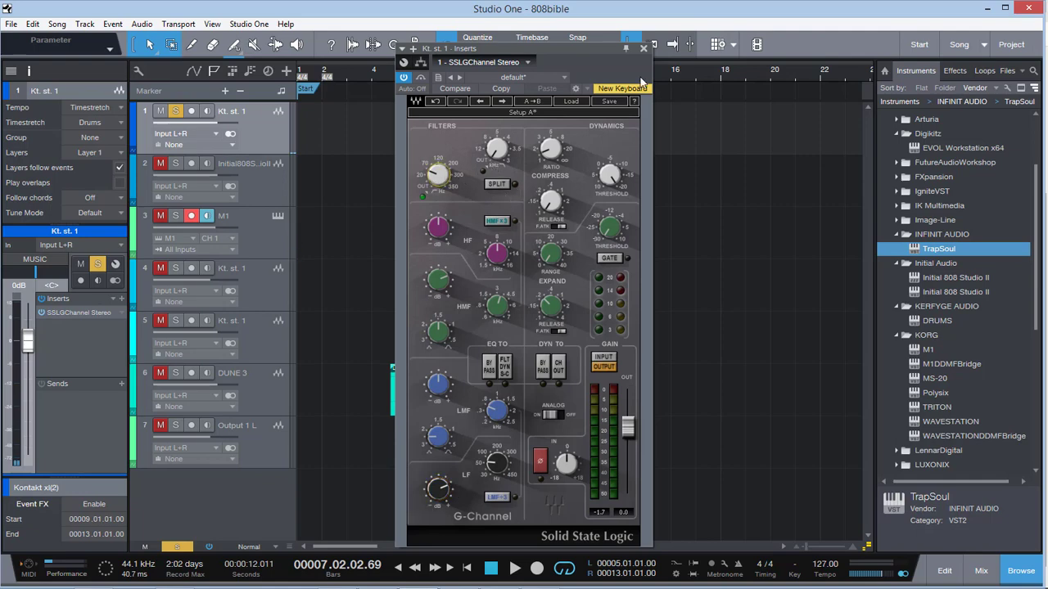
{"action": "left_click", "coordinate": [644, 49]}
- Play the soloed first Kt. st. 1 track briefly, then clear its solo
{"action": "key", "text": "space"}
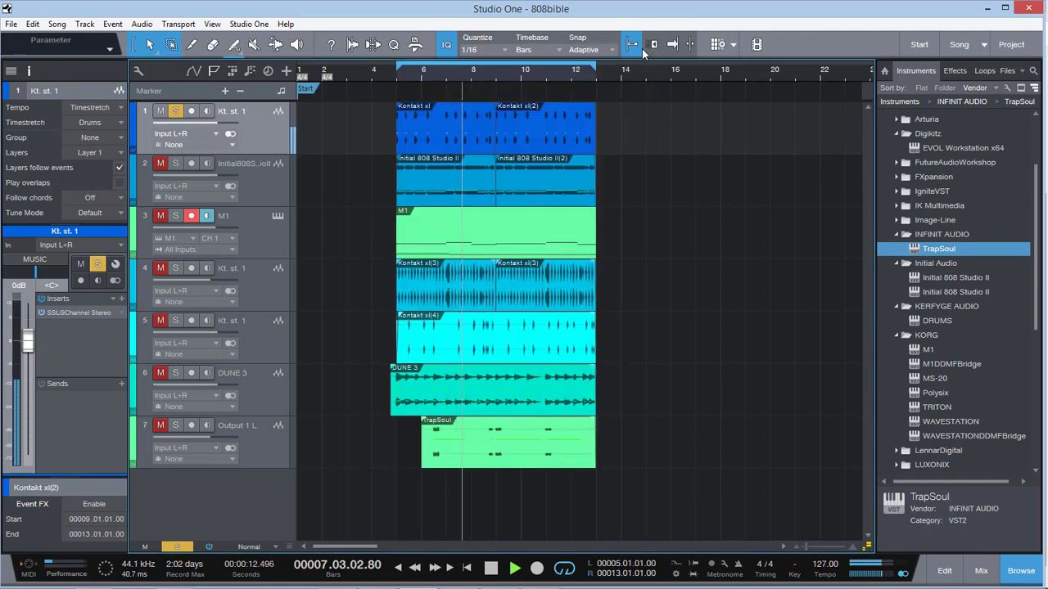
{"action": "key", "text": "space"}
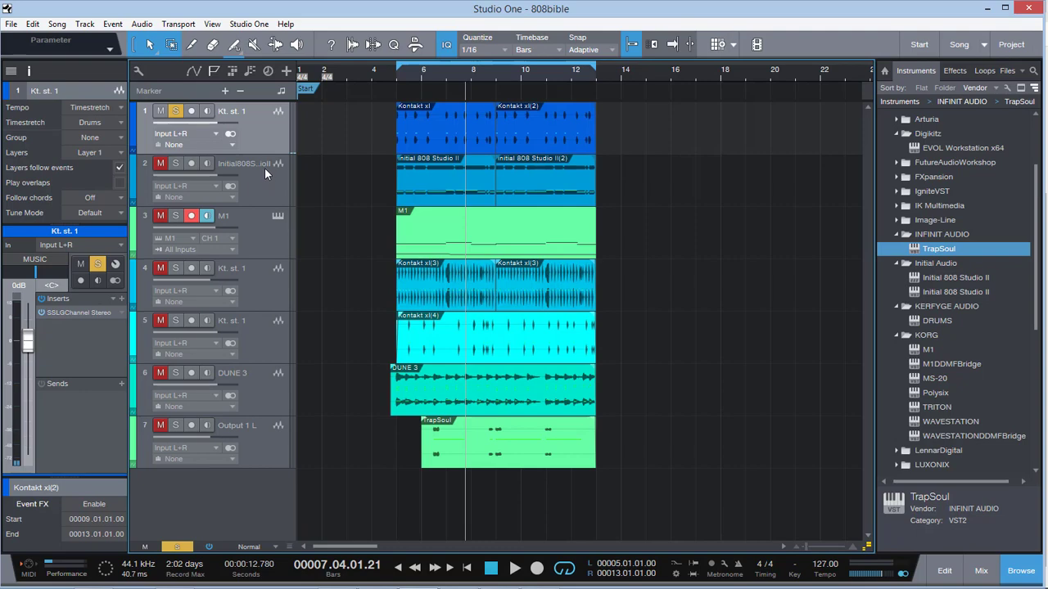
{"action": "left_click", "coordinate": [175, 110]}
- Bypass the inserts on the Initial 808 Studio II channel through the mixer console, then close the console
{"action": "left_click", "coordinate": [245, 181]}
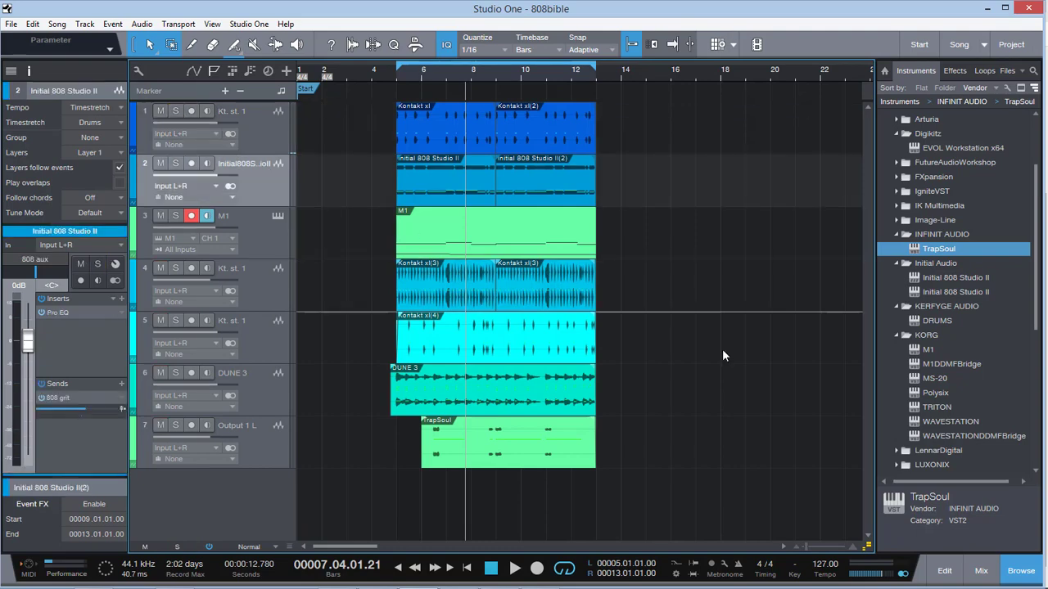
{"action": "left_click", "coordinate": [981, 570]}
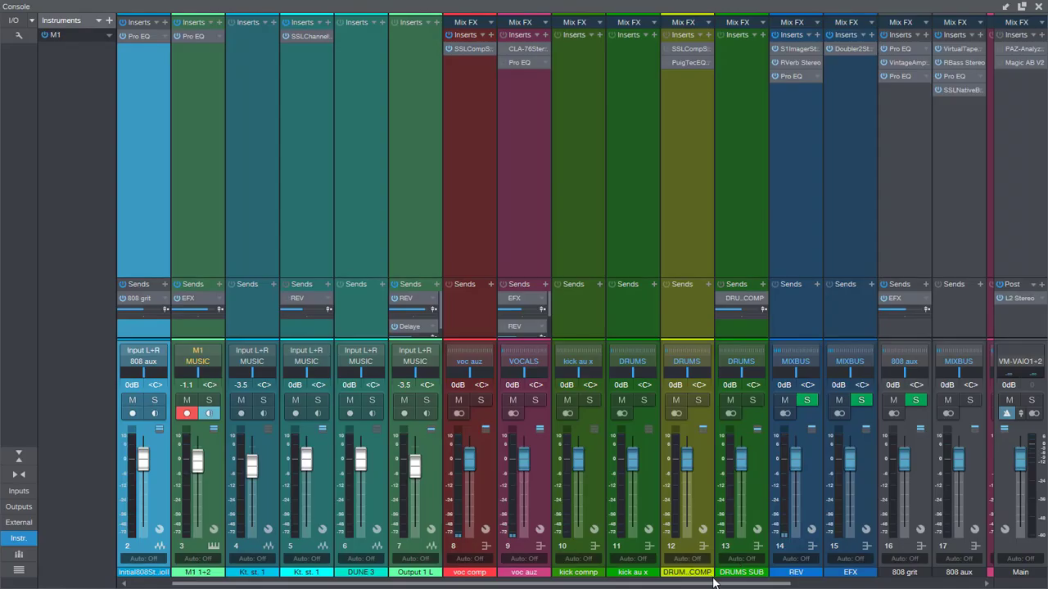
{"action": "scroll", "coordinate": [713, 581], "scroll_direction": "right", "scroll_amount": 3}
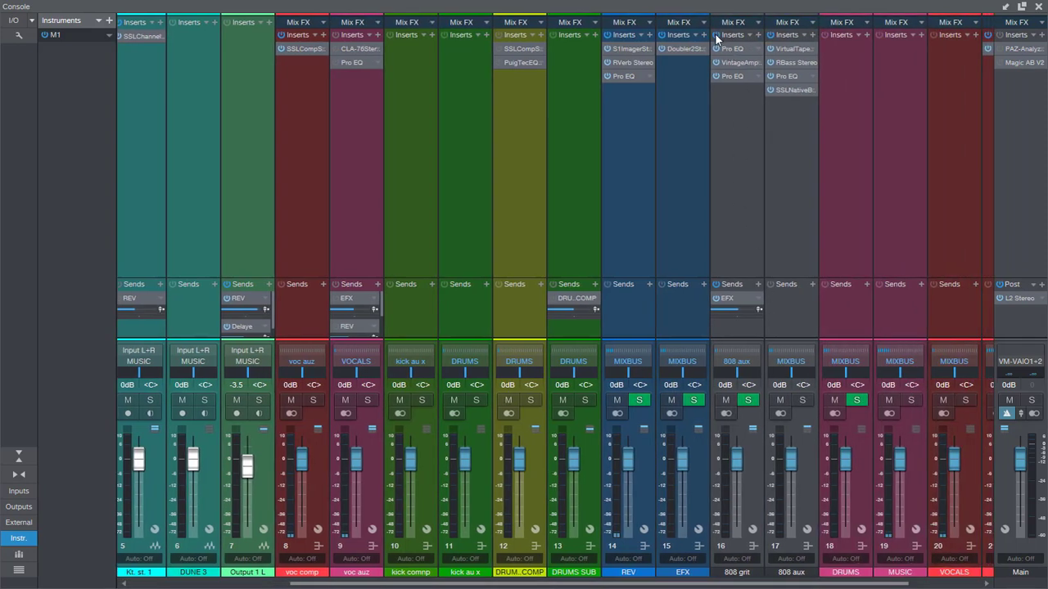
{"action": "left_click", "coordinate": [1037, 11]}
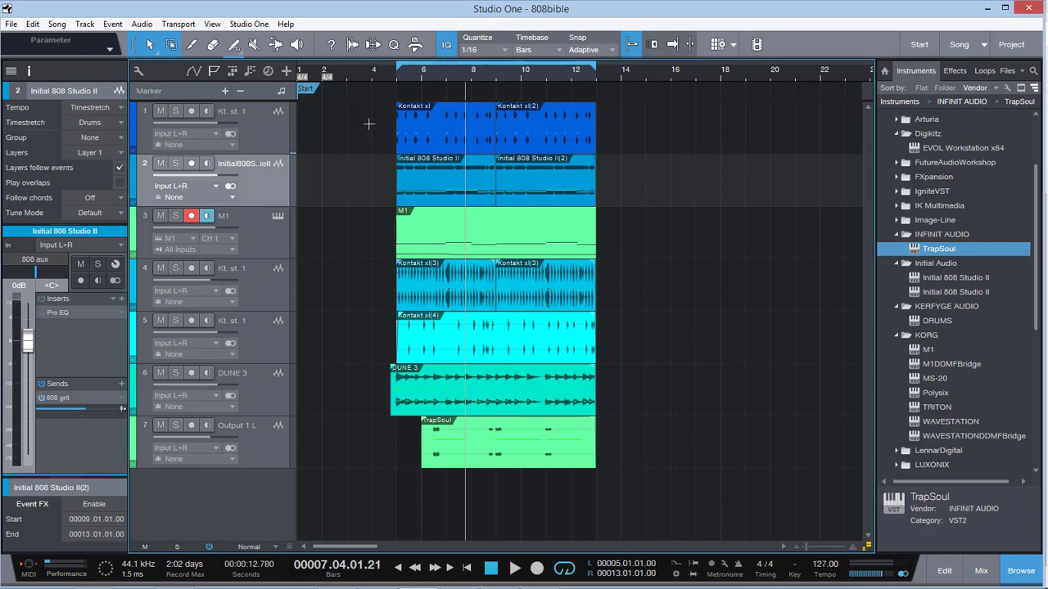
- Solo the Initial 808 Studio II track and play it from bar 5, toggling its sends before stopping
{"action": "left_click", "coordinate": [397, 74]}
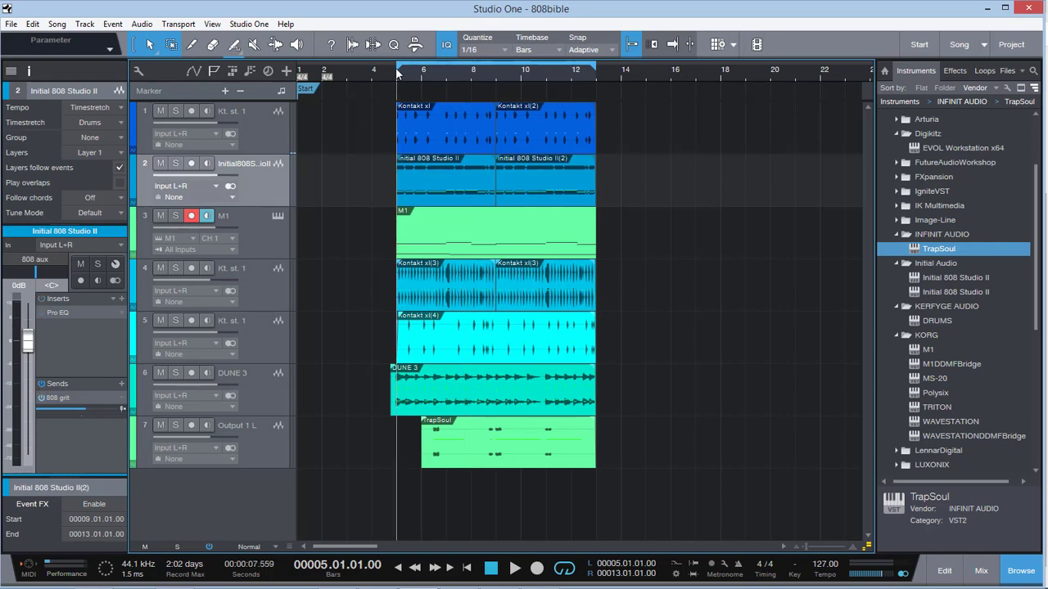
{"action": "left_click", "coordinate": [176, 164]}
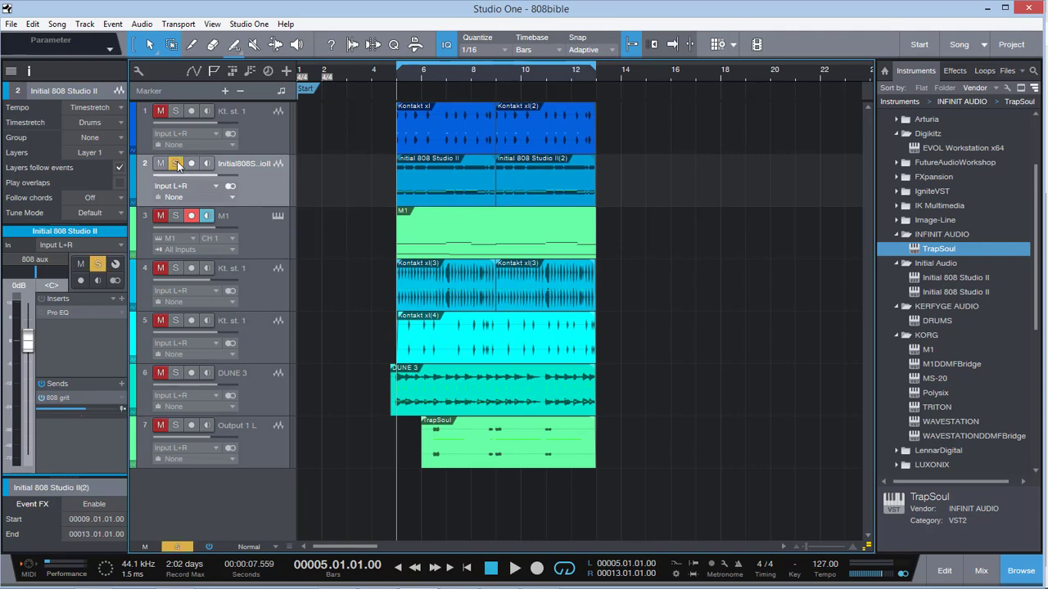
{"action": "key", "text": "space"}
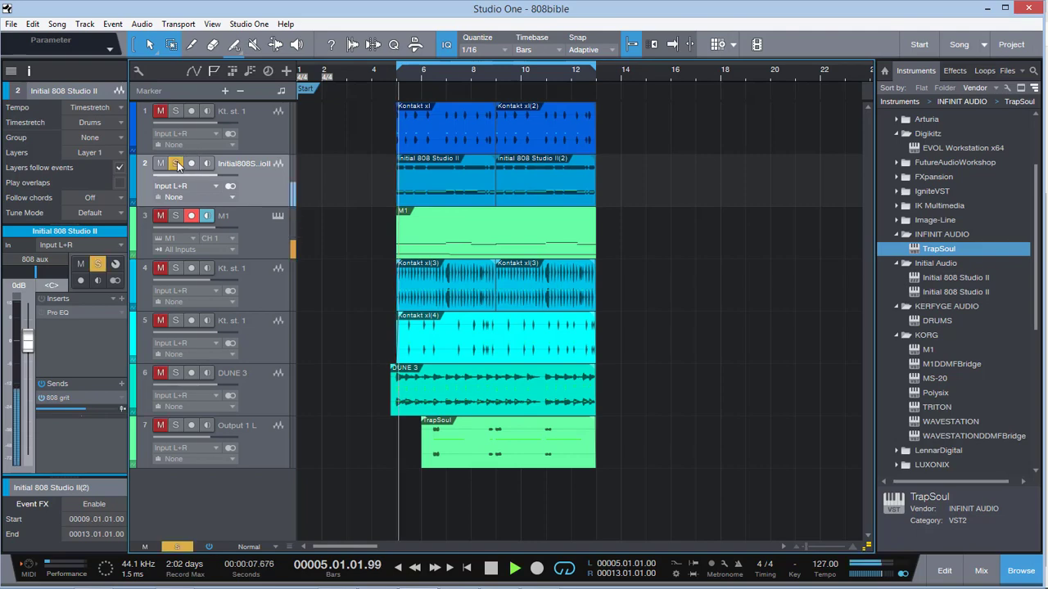
{"action": "left_click", "coordinate": [40, 383]}
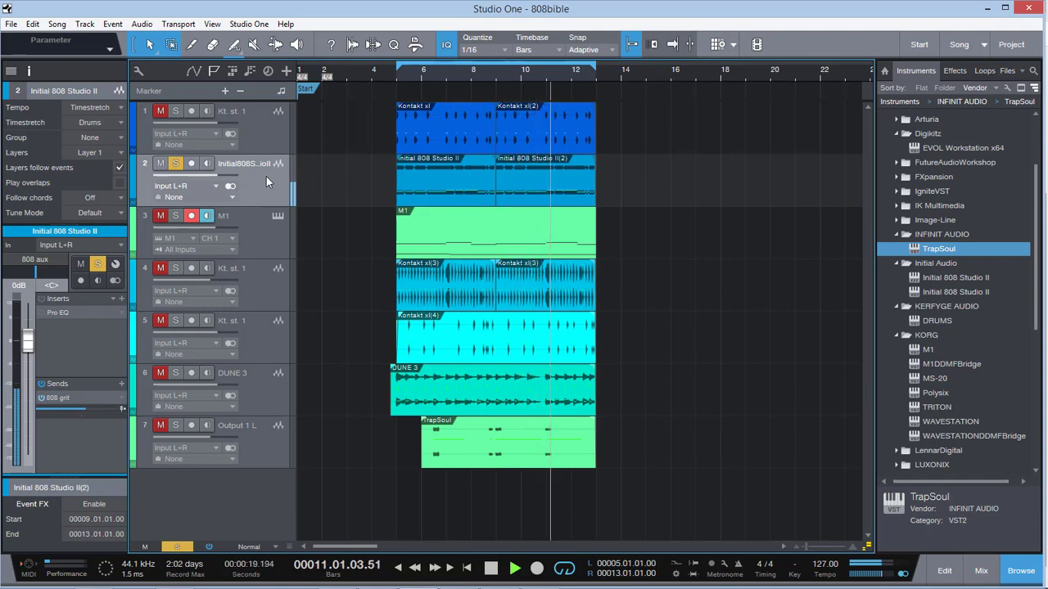
{"action": "key", "text": "space"}
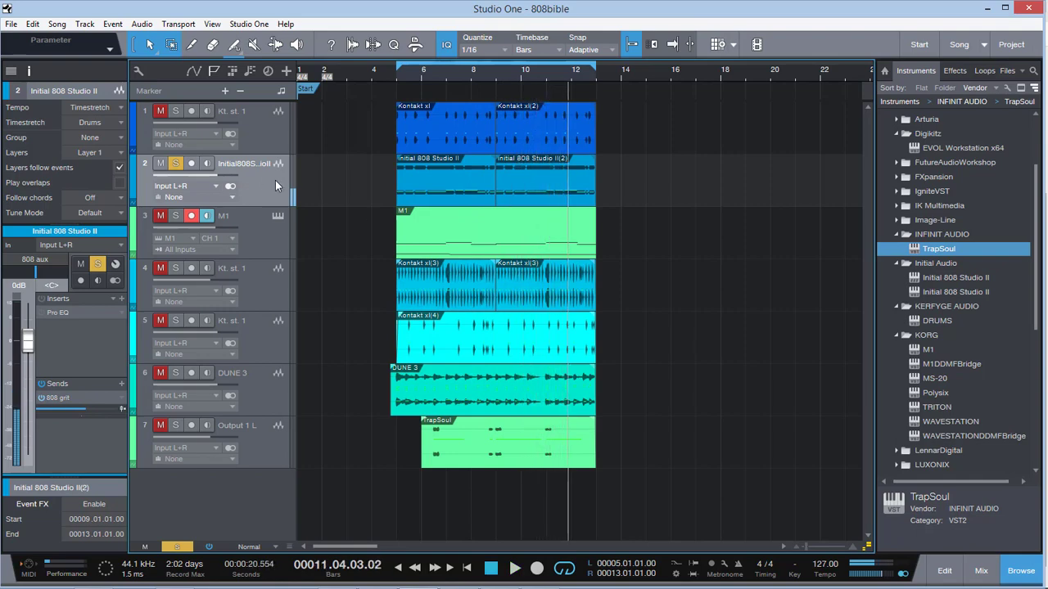
- Open the Pro EQ insert on the Initial 808 Studio II track and activate it
{"action": "left_click", "coordinate": [59, 315]}
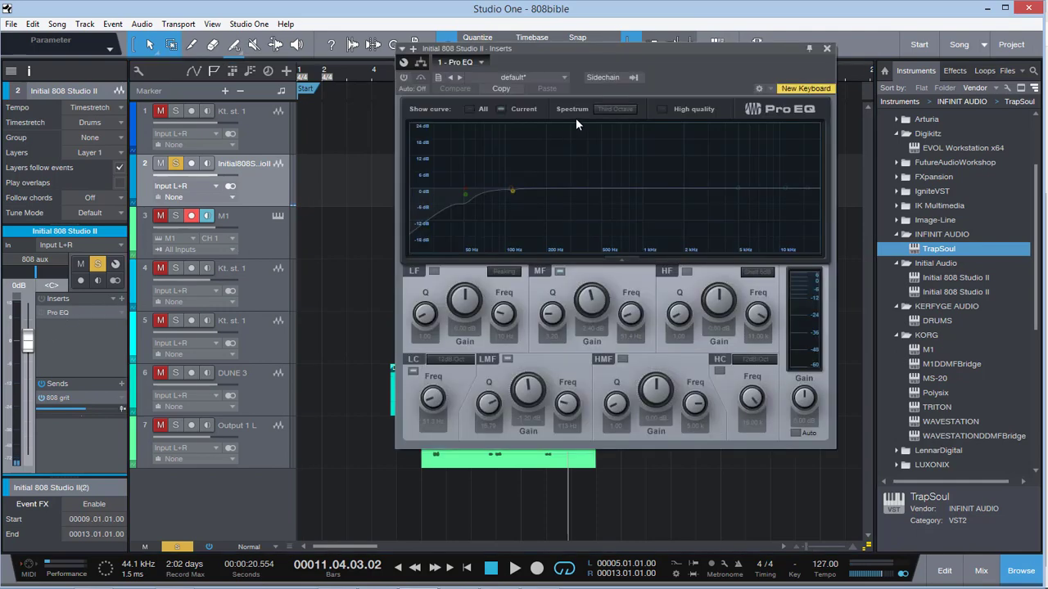
{"action": "mouse_move", "coordinate": [666, 60]}
{"action": "left_mouse_down"}
{"action": "mouse_move", "coordinate": [590, 73]}
{"action": "mouse_move", "coordinate": [676, 58]}
{"action": "left_mouse_up"}
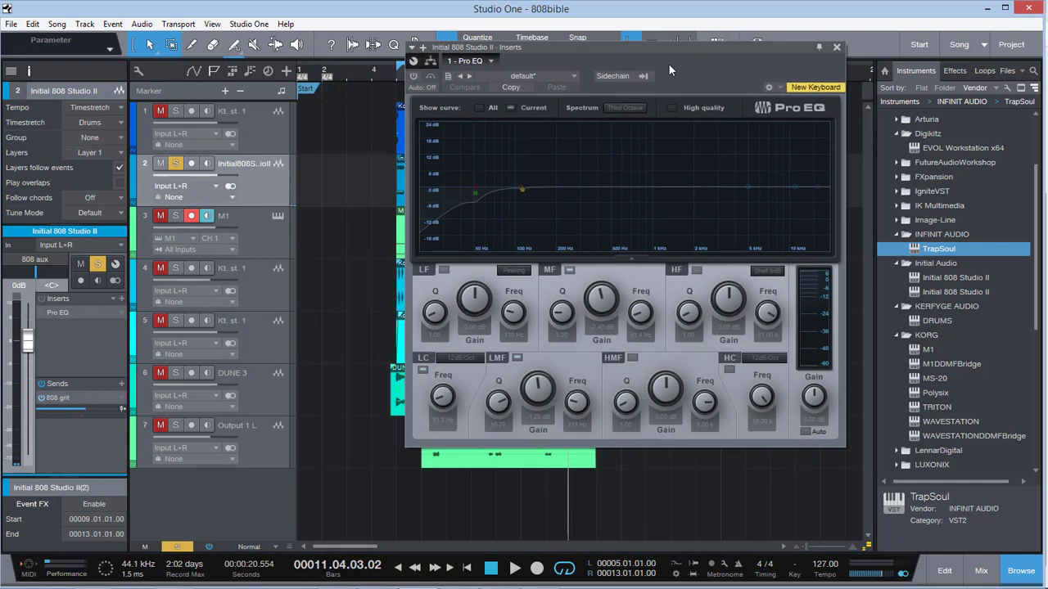
{"action": "left_click", "coordinate": [414, 76]}
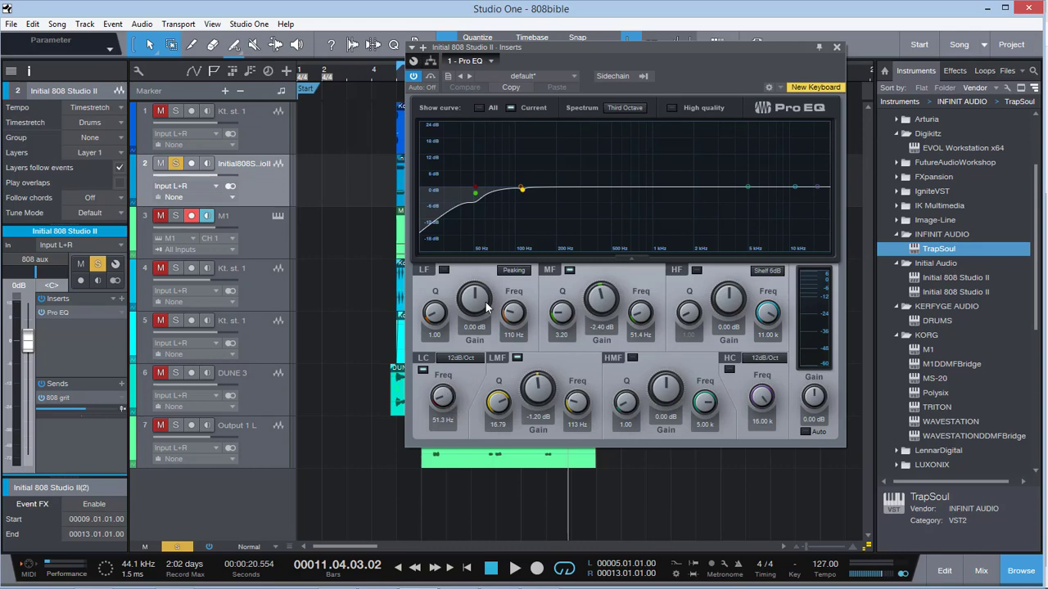
- Add the first Kt. st. 1 track to the solo and play both tracks from bar 5 with Pro EQ open
{"action": "left_click", "coordinate": [174, 111]}
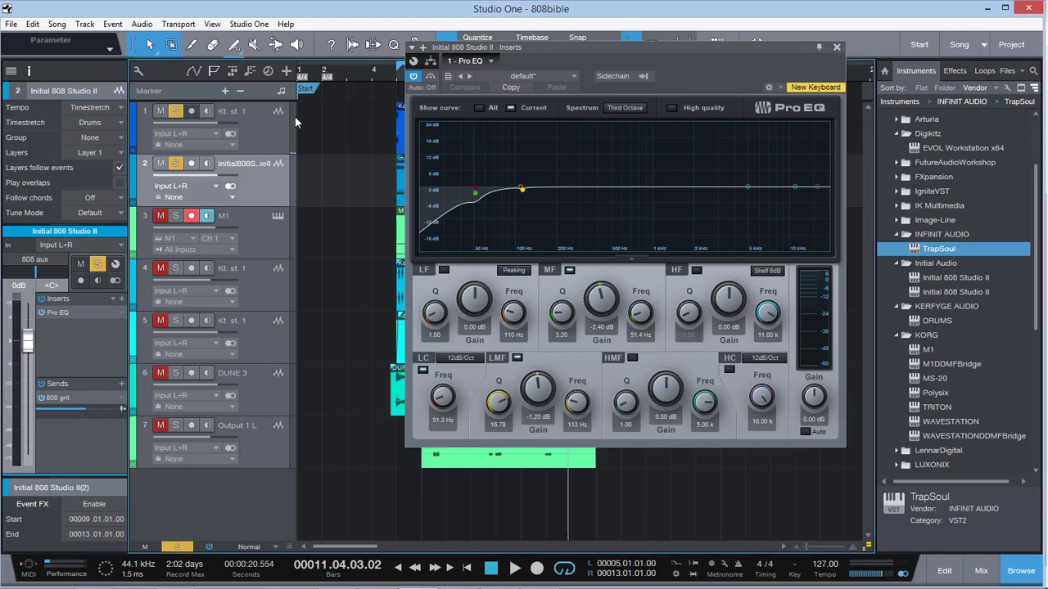
{"action": "left_click", "coordinate": [392, 70]}
{"action": "key", "text": "space"}
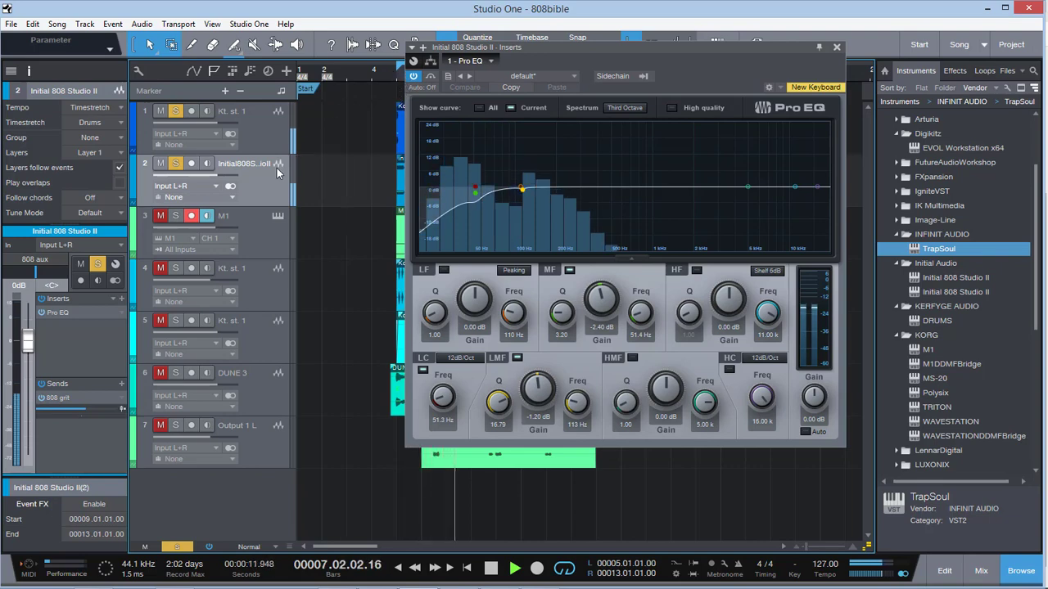
{"action": "left_click_drag", "start_coordinate": [571, 55], "coordinate": [612, 64]}
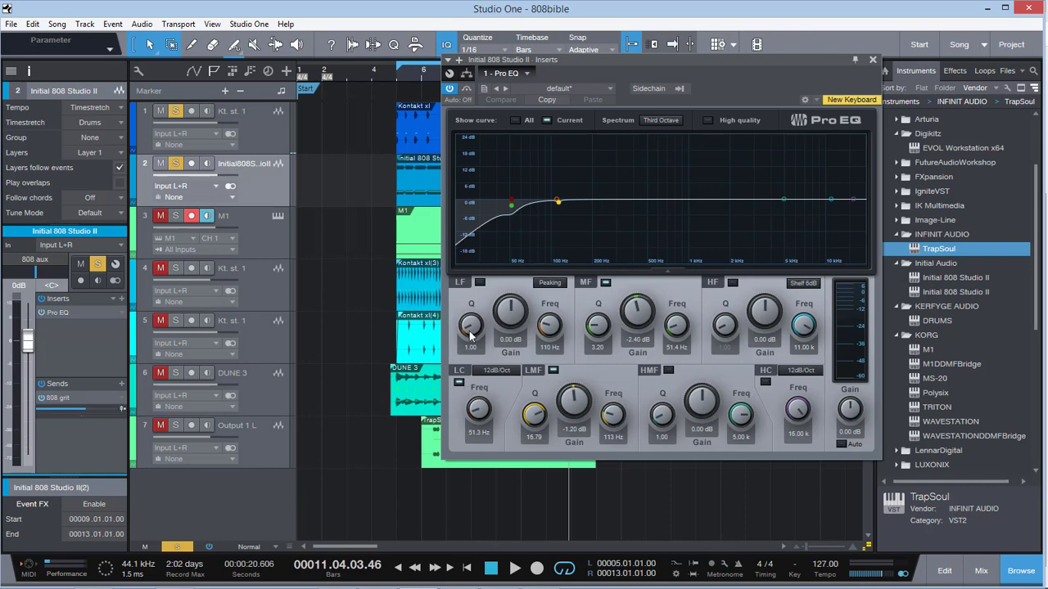
- Play the soloed tracks with the 808's Pro EQ bypassed, then stop and lift the bypass
{"action": "left_click", "coordinate": [467, 89]}
{"action": "key", "text": "space"}
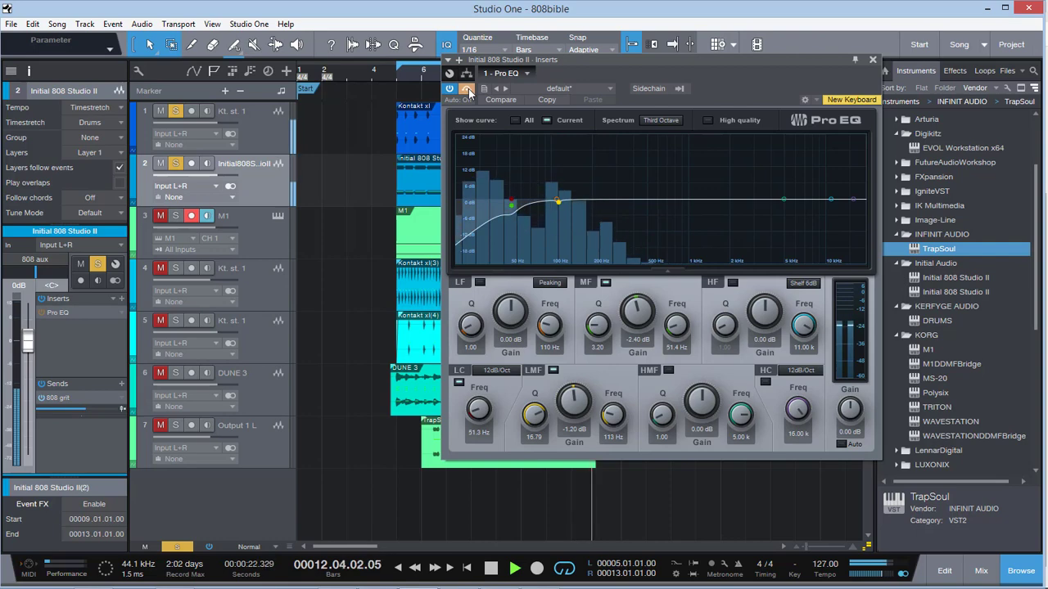
{"action": "key", "text": "space"}
{"action": "left_click", "coordinate": [467, 89]}
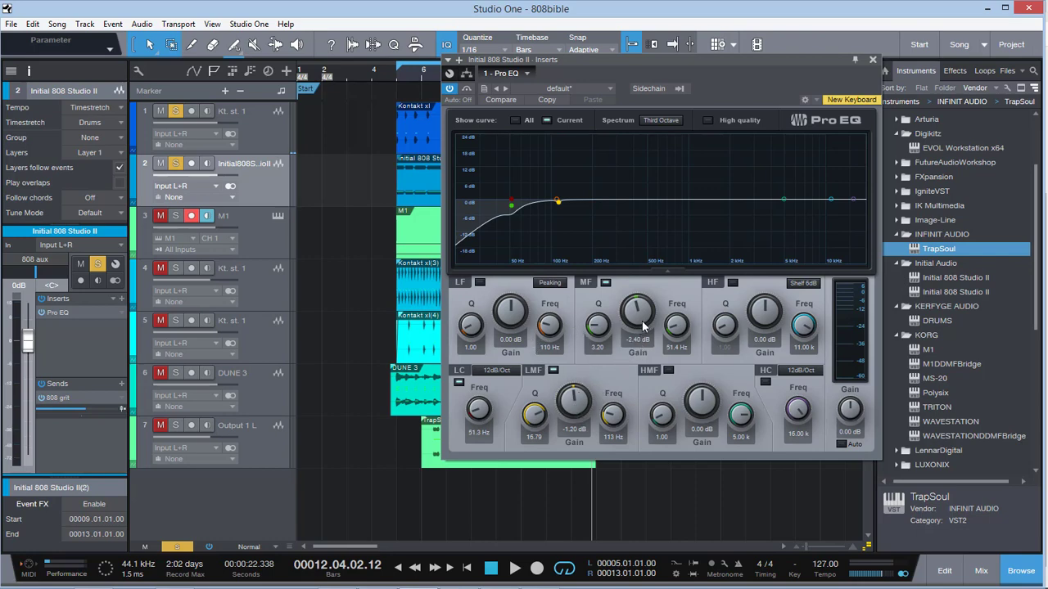
- Examine the low-frequency settings in the first Kt. st. 1 track's SSLGChannel Stereo insert, then close it
{"action": "left_click", "coordinate": [404, 73]}
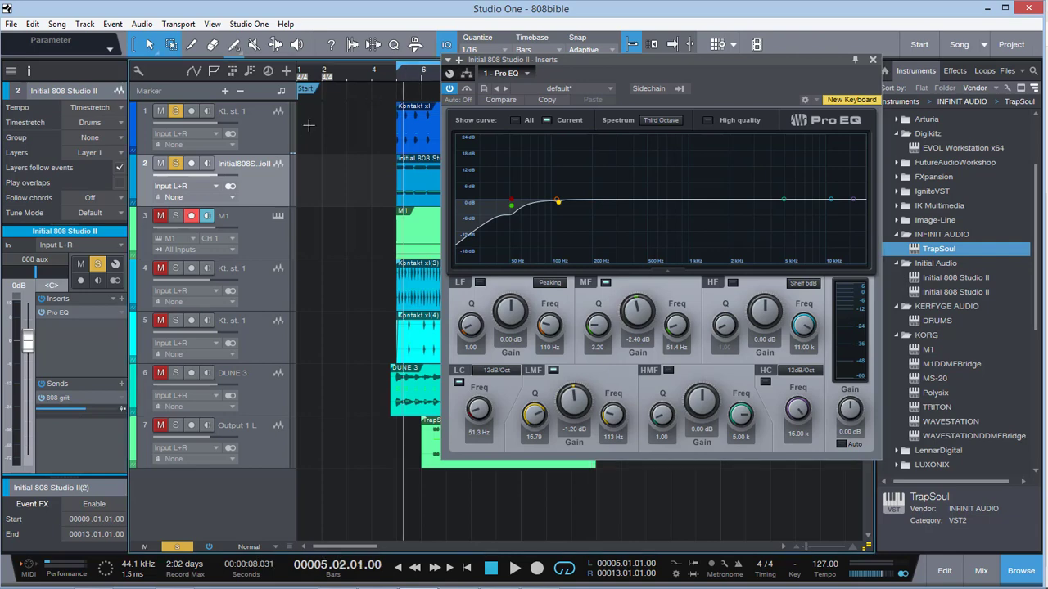
{"action": "left_click", "coordinate": [253, 142]}
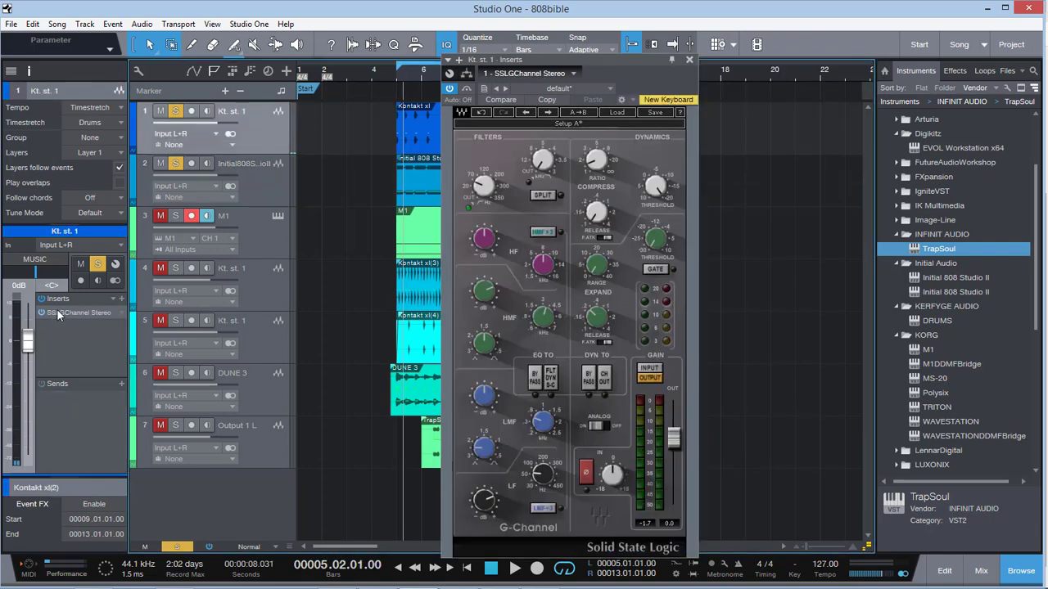
{"action": "left_click", "coordinate": [59, 314]}
{"action": "left_click", "coordinate": [57, 317]}
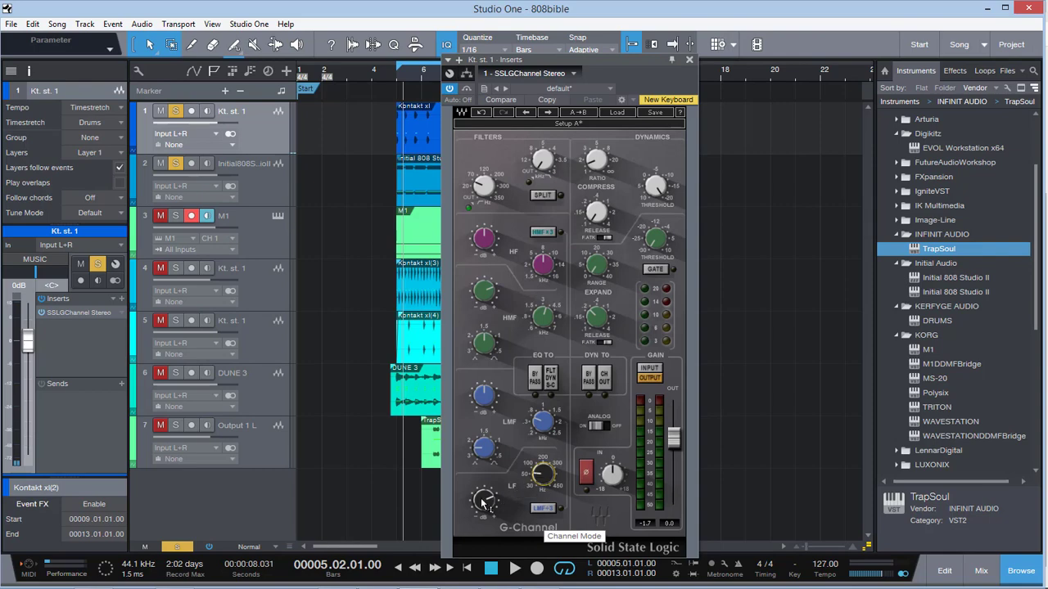
{"action": "left_click", "coordinate": [689, 60]}
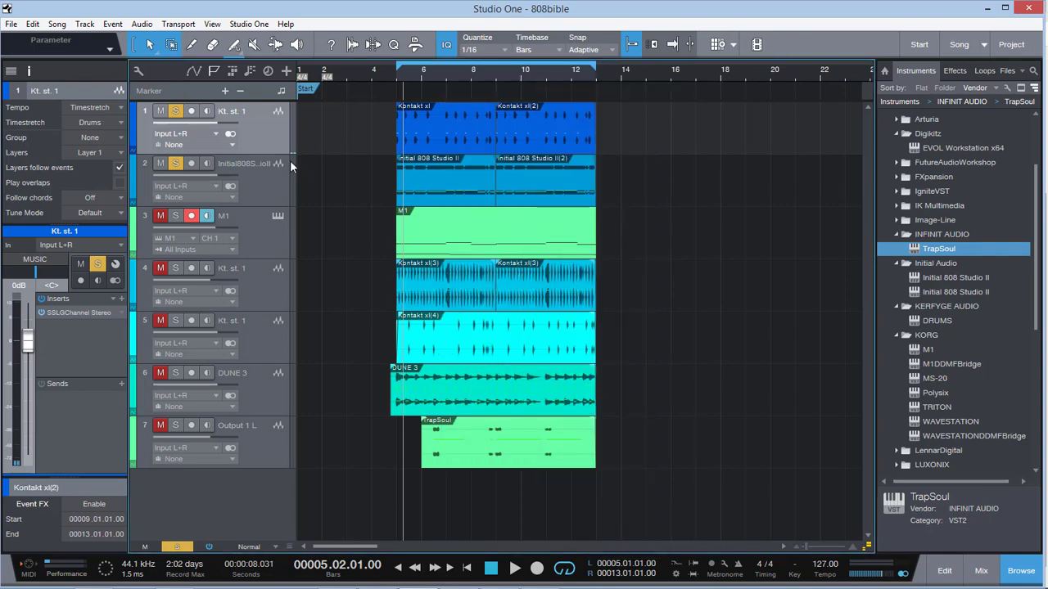
- Play from bar 5 with the Initial 808 Studio II track selected, adding the Kt. st. 1 tracks 4 and 5 to the solo
{"action": "left_click", "coordinate": [280, 171]}
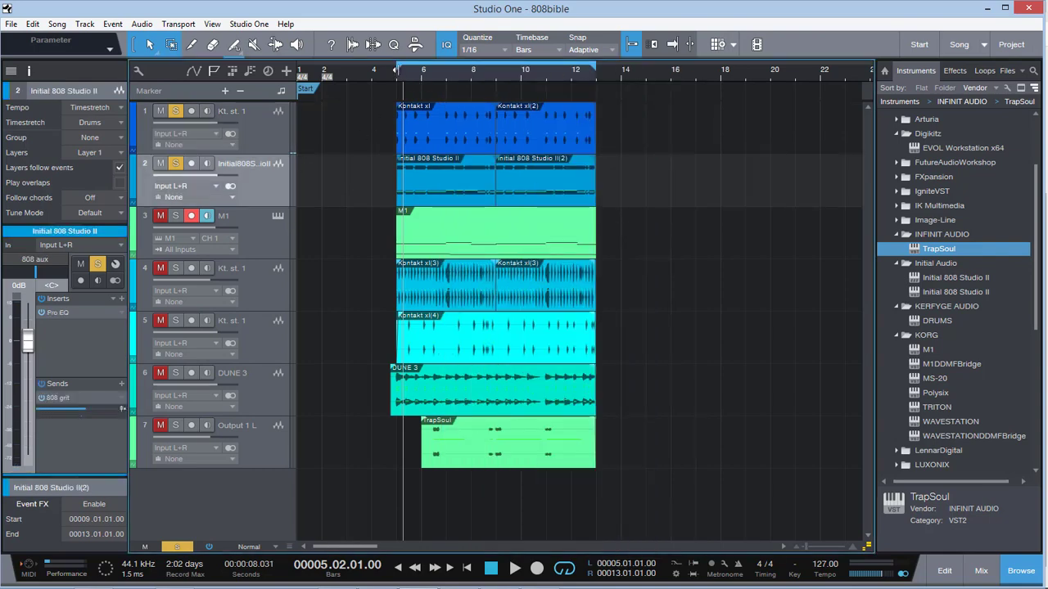
{"action": "left_click", "coordinate": [397, 70]}
{"action": "key", "text": "space"}
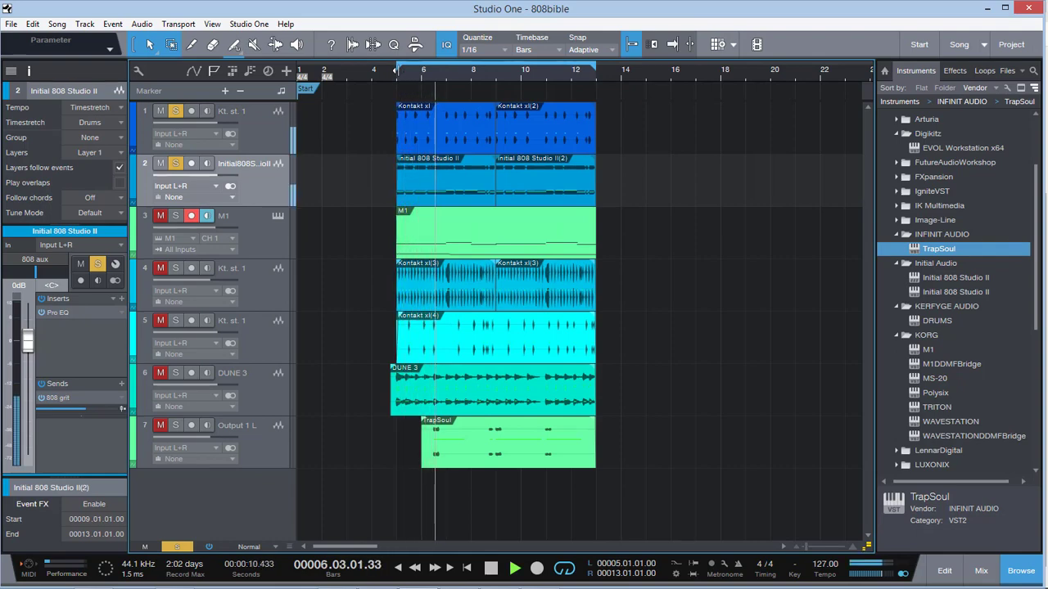
{"action": "left_click", "coordinate": [175, 267]}
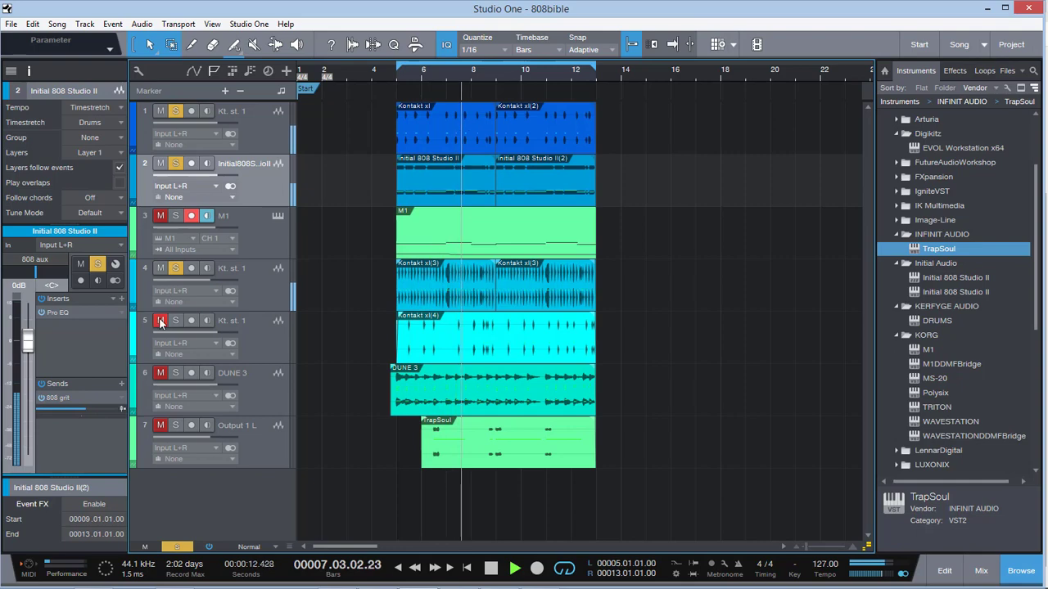
{"action": "left_click", "coordinate": [175, 320]}
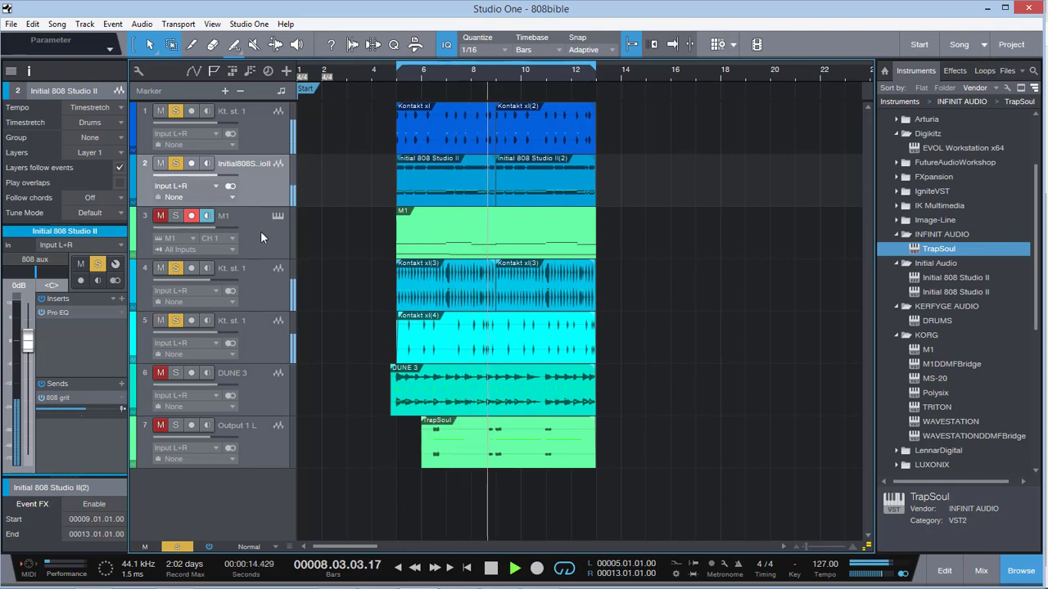
- Remove the Kt. st. 1 tracks 4 and 5 from the solo during playback, then stop
{"action": "left_click", "coordinate": [175, 320]}
{"action": "left_click", "coordinate": [172, 270]}
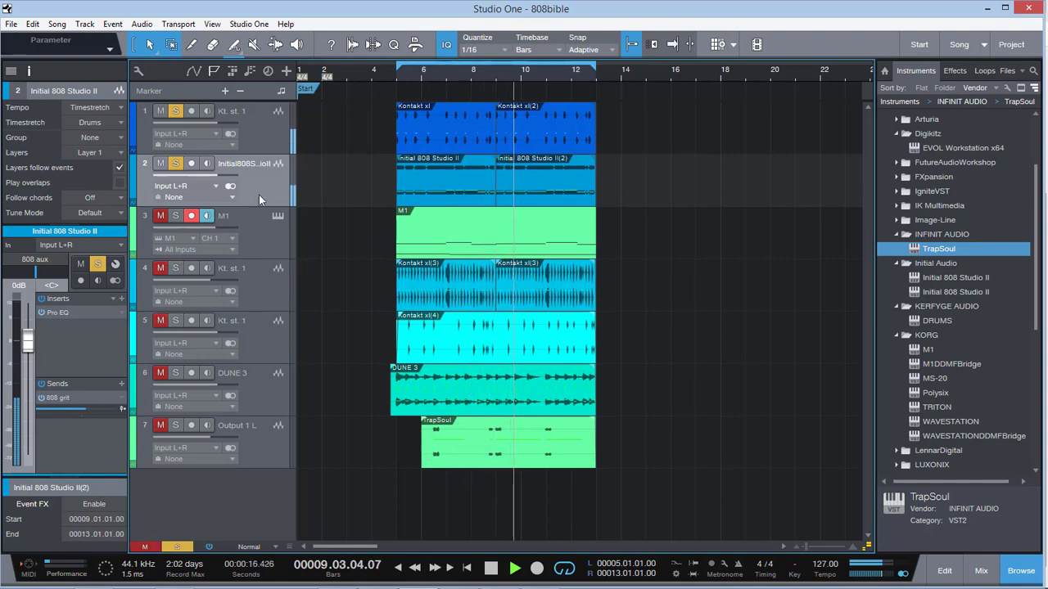
{"action": "key", "text": "space"}
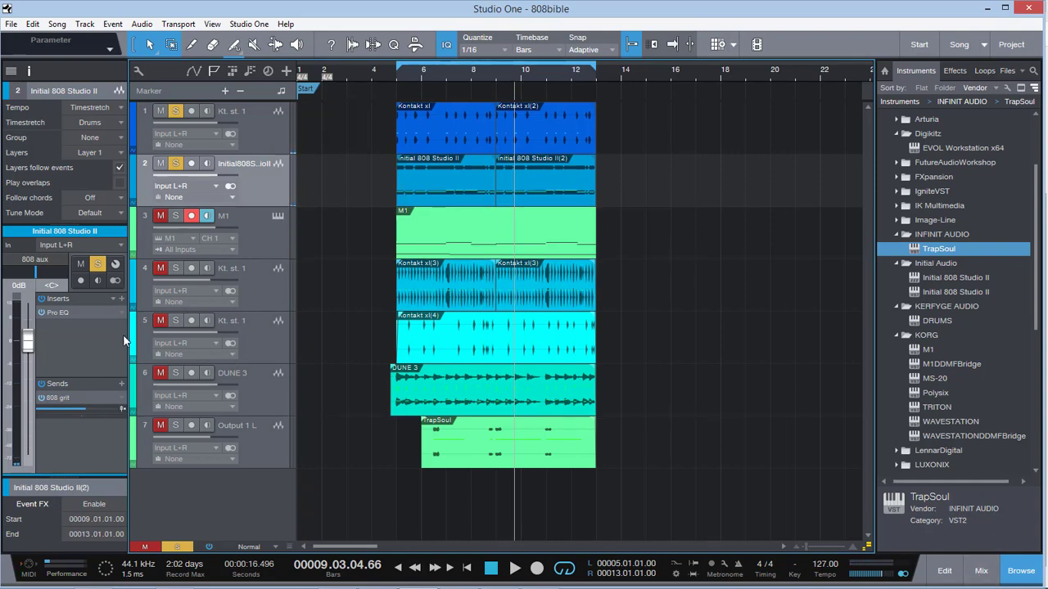
- Examine the 808's Pro EQ settings and the high-pass filter in the first Kt. st. 1 track's SSLGChannel Stereo insert
{"action": "left_click", "coordinate": [62, 314]}
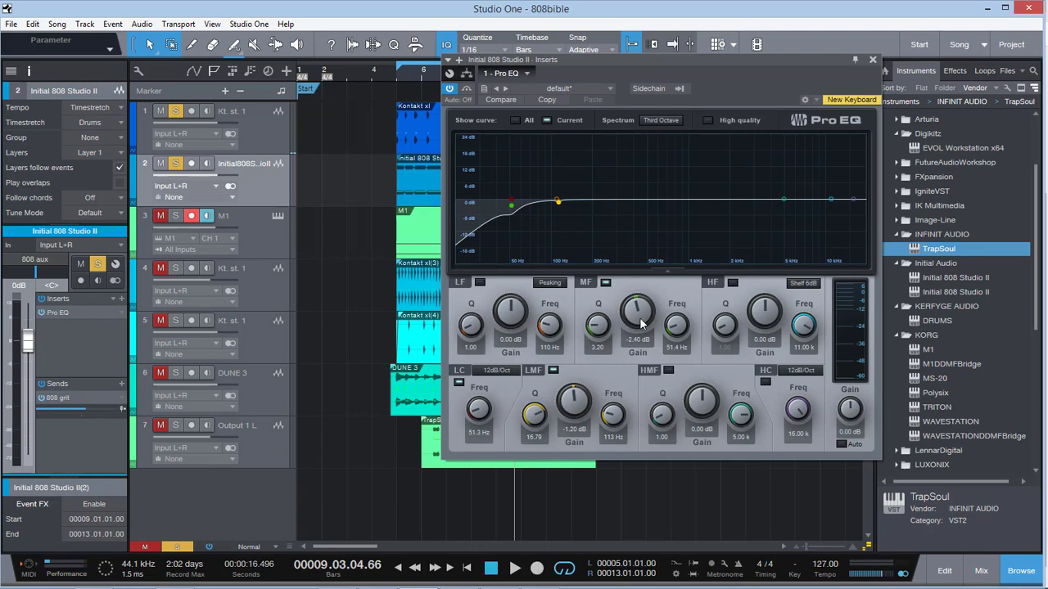
{"action": "left_click", "coordinate": [271, 138]}
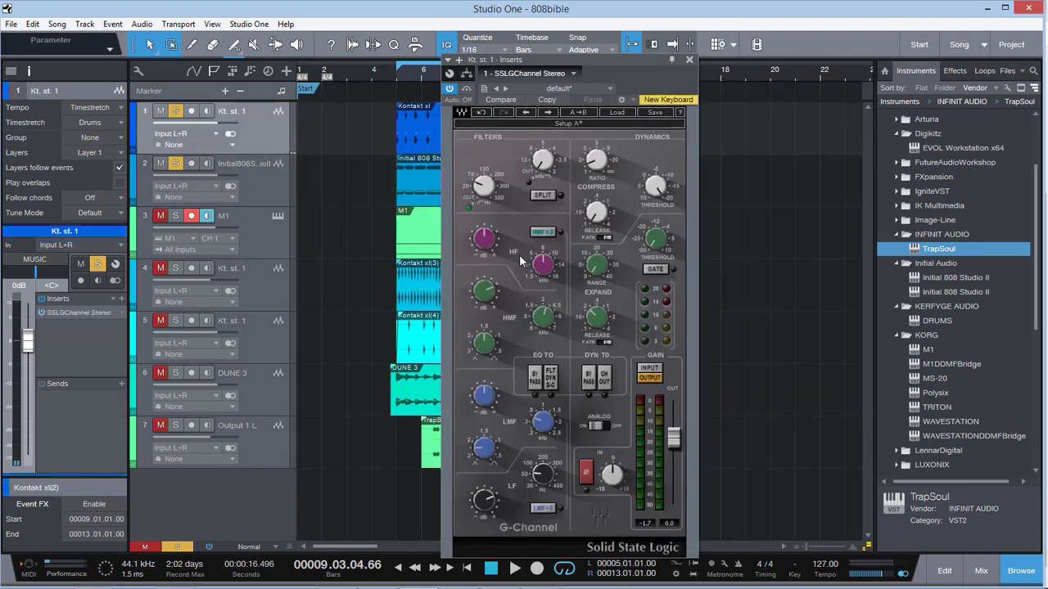
{"action": "left_click", "coordinate": [483, 187]}
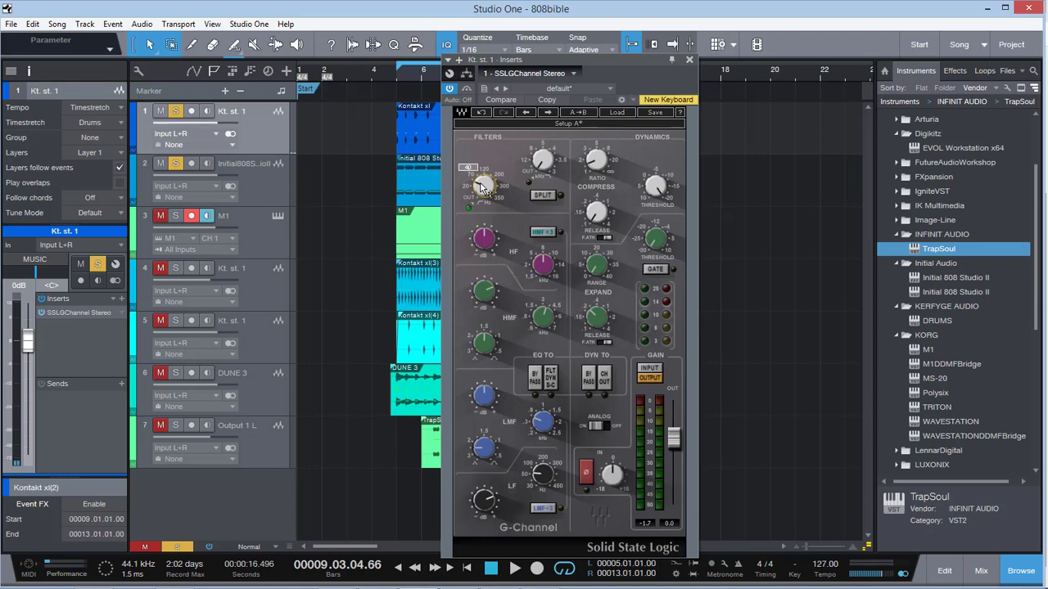
{"action": "left_click", "coordinate": [688, 60]}
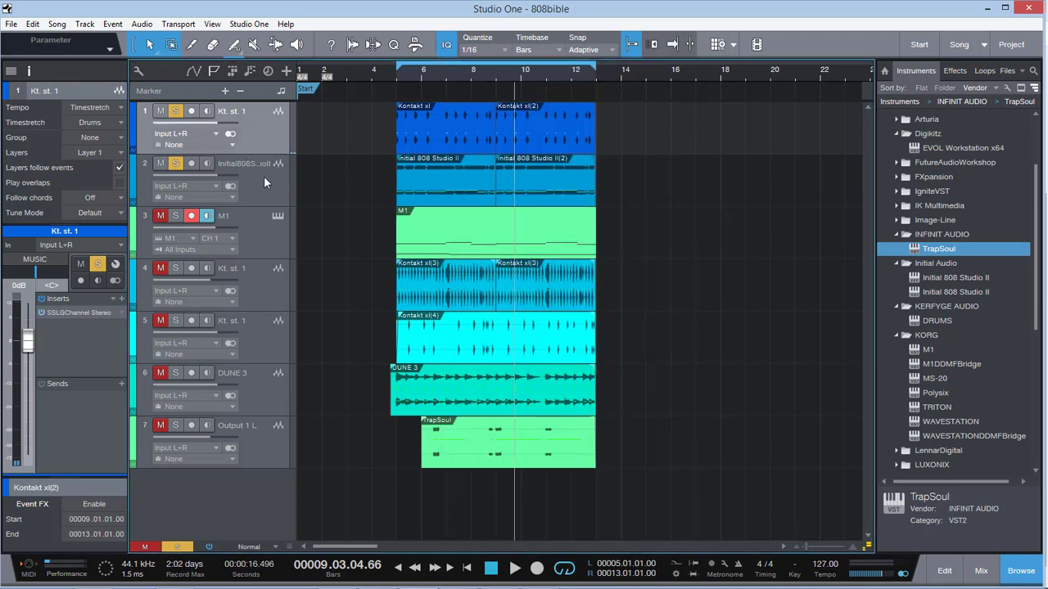
- Select the Initial 808 Studio II track and look over the console's bus channels, including 808 grit and 808 aux
{"action": "left_click", "coordinate": [264, 175]}
{"action": "left_click", "coordinate": [269, 131]}
{"action": "left_click", "coordinate": [271, 168]}
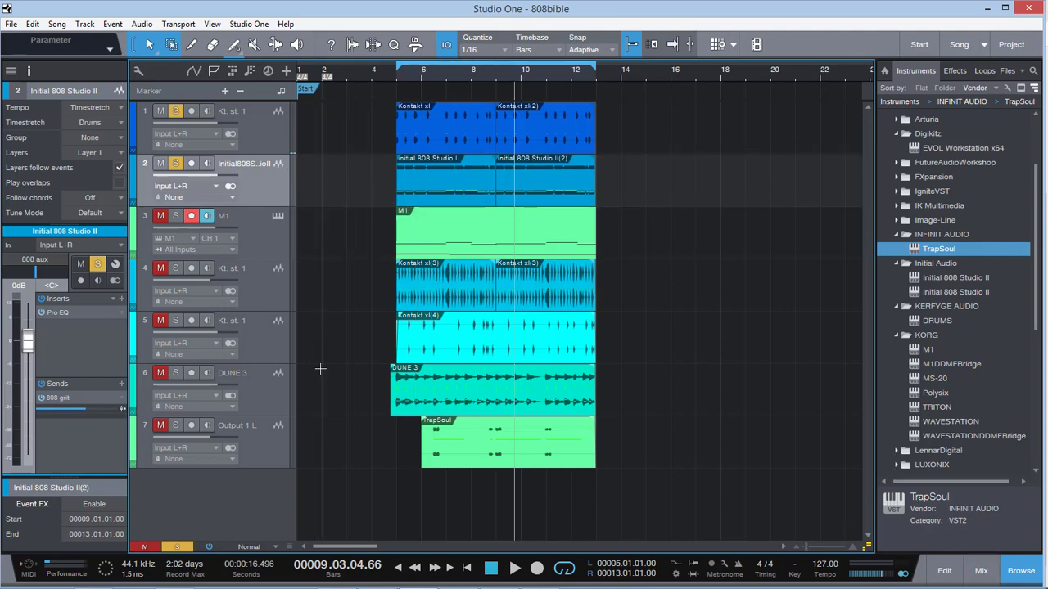
{"action": "left_click", "coordinate": [981, 571]}
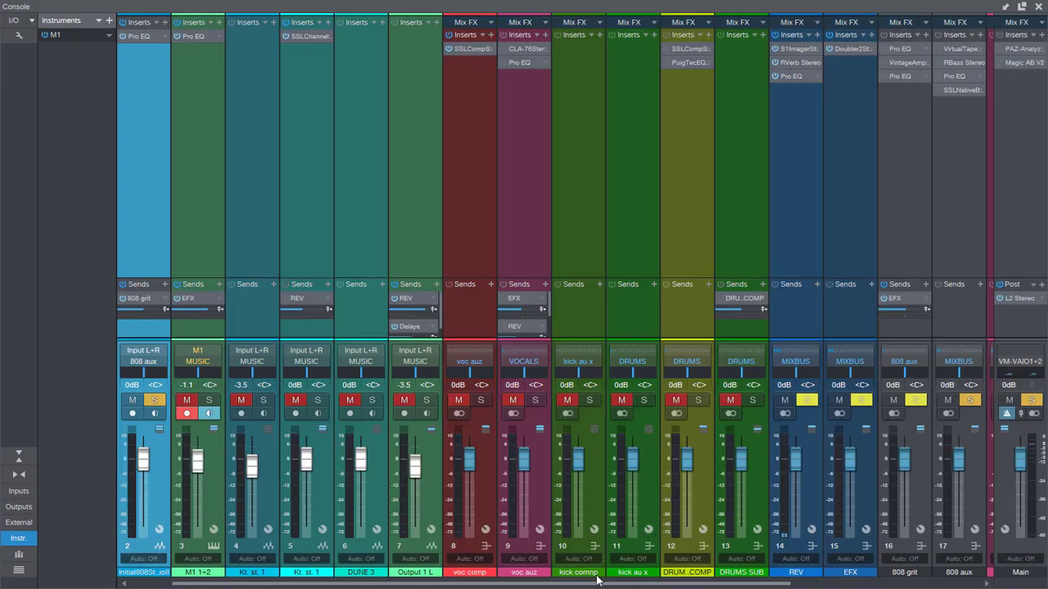
{"action": "left_click_drag", "start_coordinate": [596, 580], "coordinate": [786, 580]}
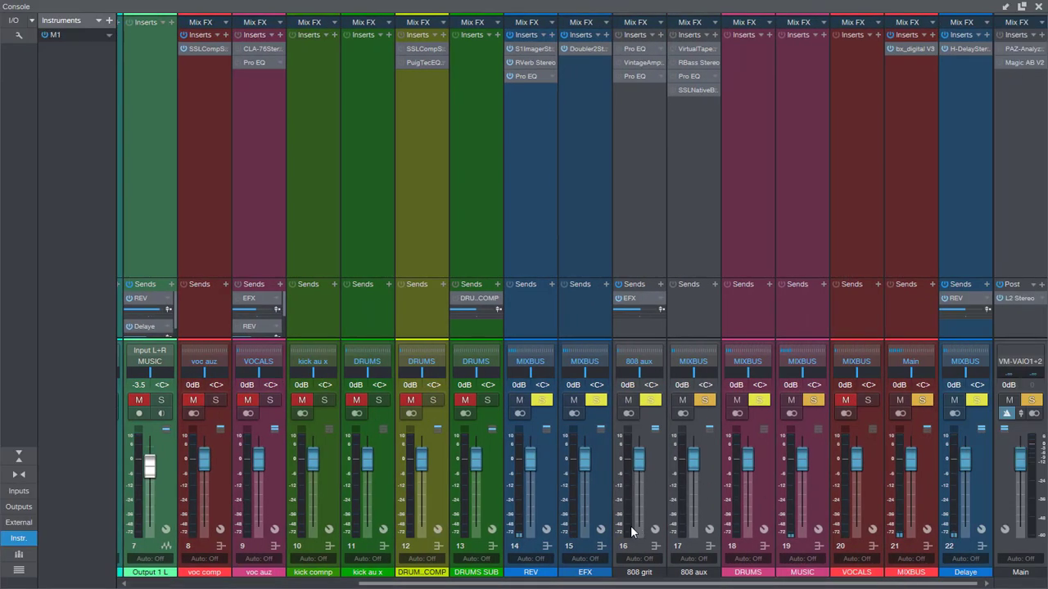
{"action": "left_click", "coordinate": [1037, 6]}
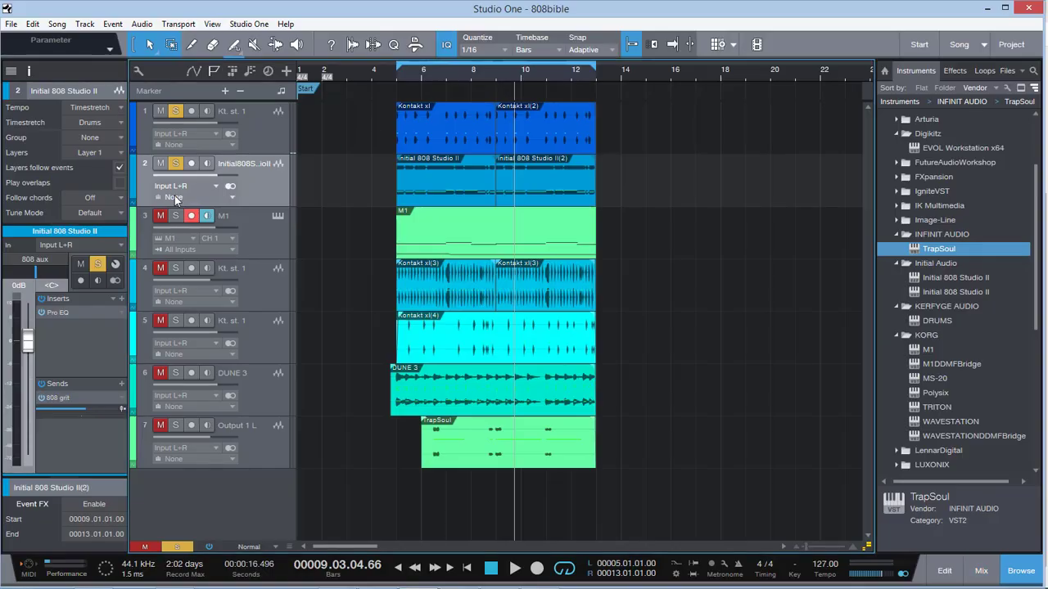
- Play the soloed kick and 808 with the 808's Pro EQ open, then stop and close the EQ
{"action": "left_click", "coordinate": [64, 310]}
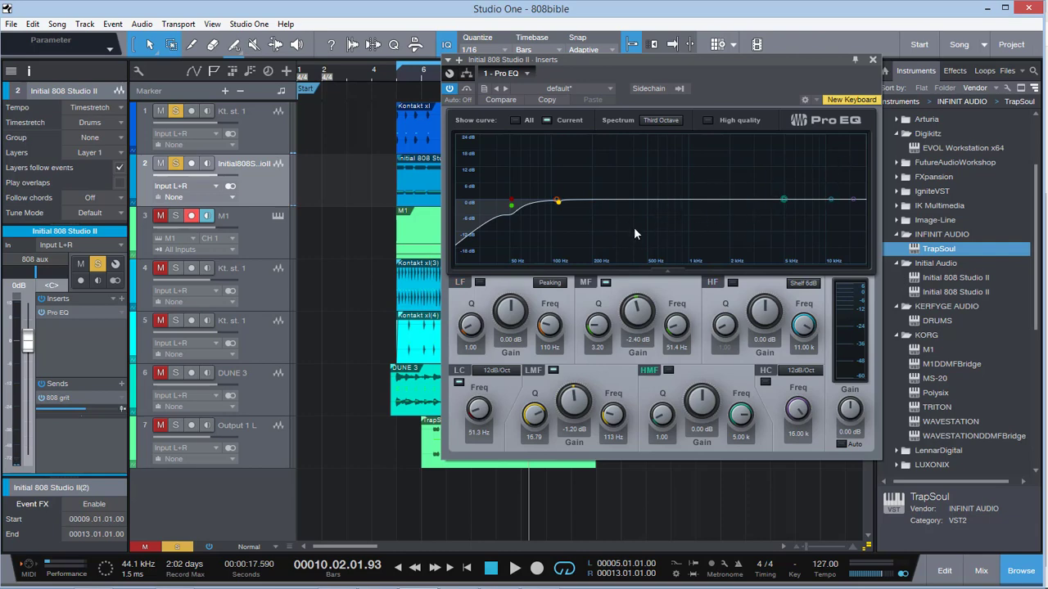
{"action": "key", "text": "space"}
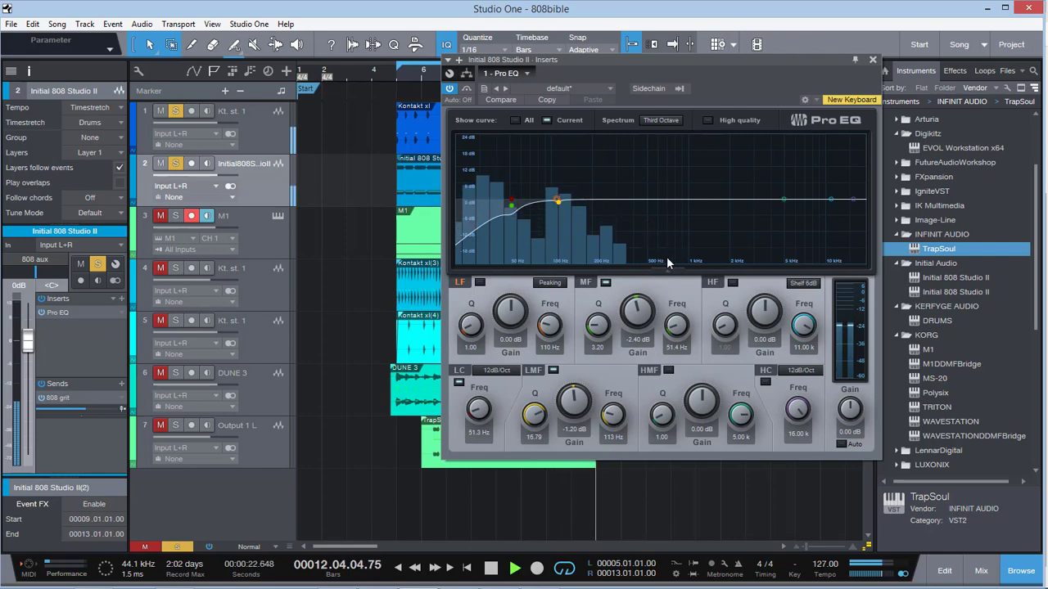
{"action": "key", "text": "space"}
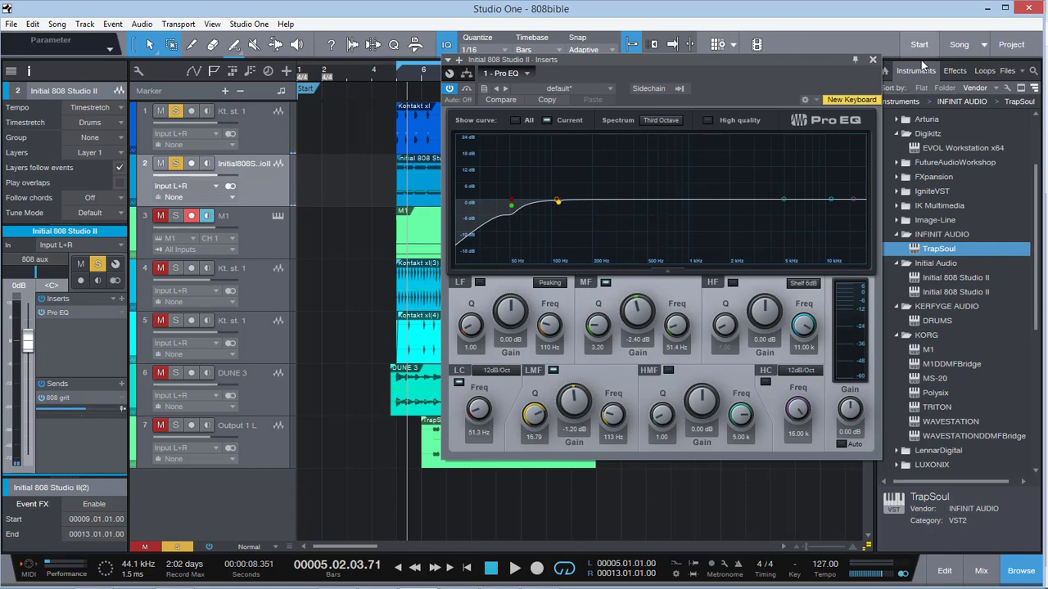
{"action": "left_click", "coordinate": [873, 60]}
- Open the first Pro EQ on the console's 808 grit channel and activate it
{"action": "left_click", "coordinate": [986, 577]}
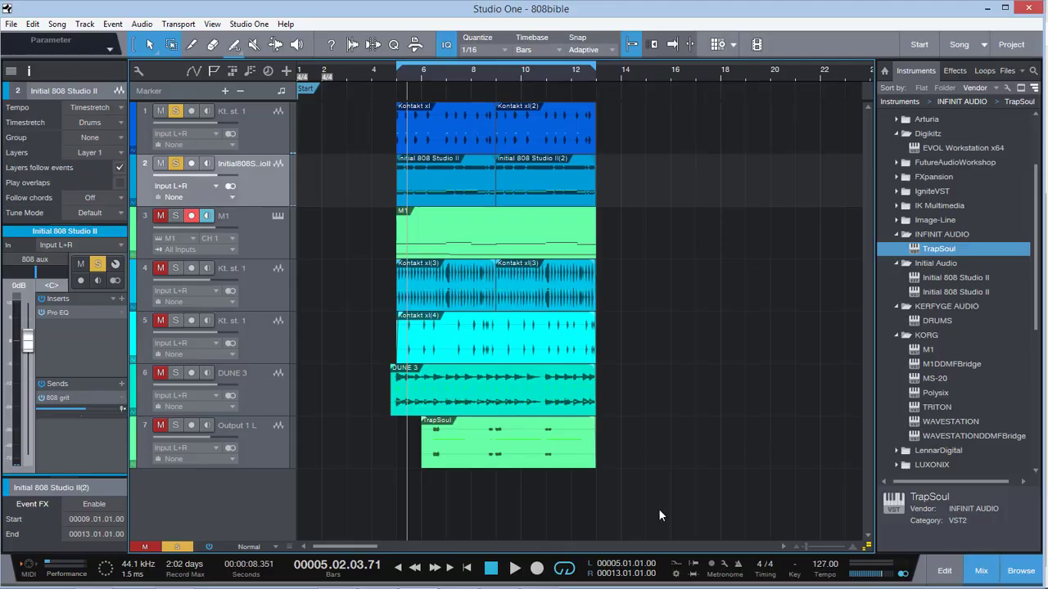
{"action": "left_click_drag", "start_coordinate": [618, 582], "coordinate": [748, 572]}
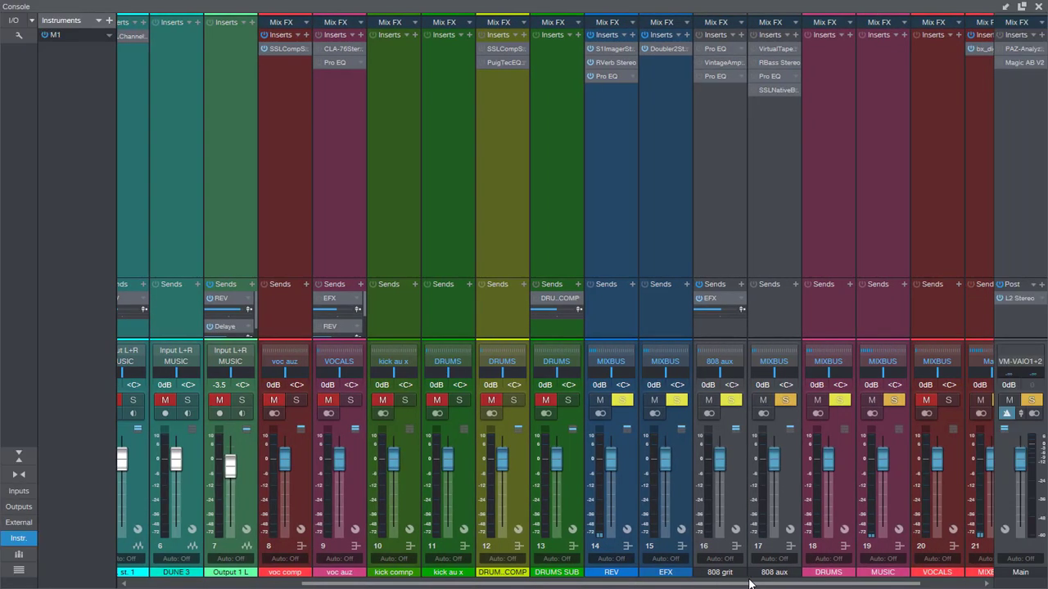
{"action": "left_click", "coordinate": [730, 489]}
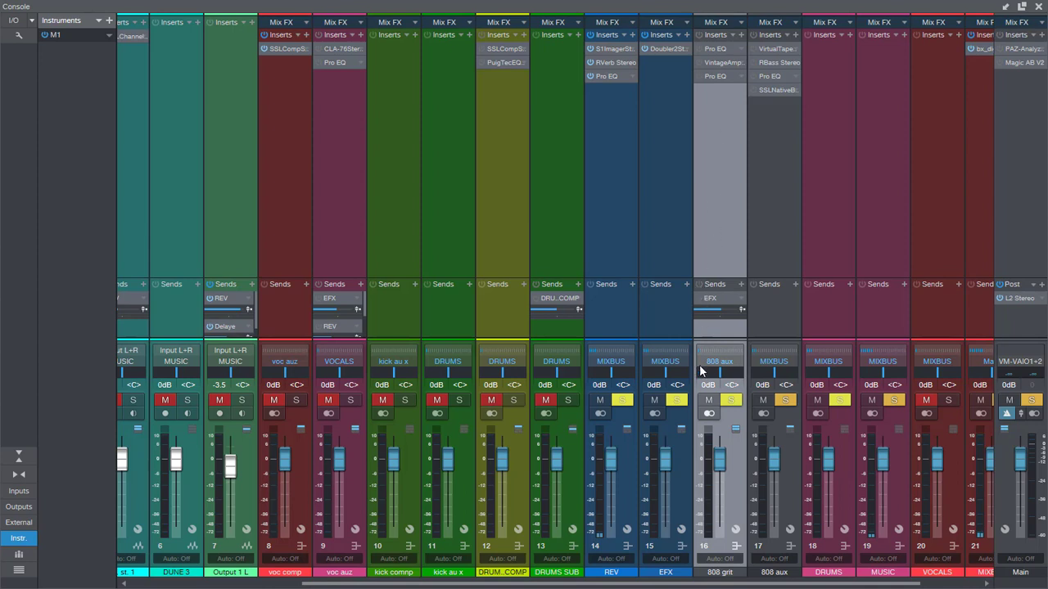
{"action": "left_click", "coordinate": [715, 48]}
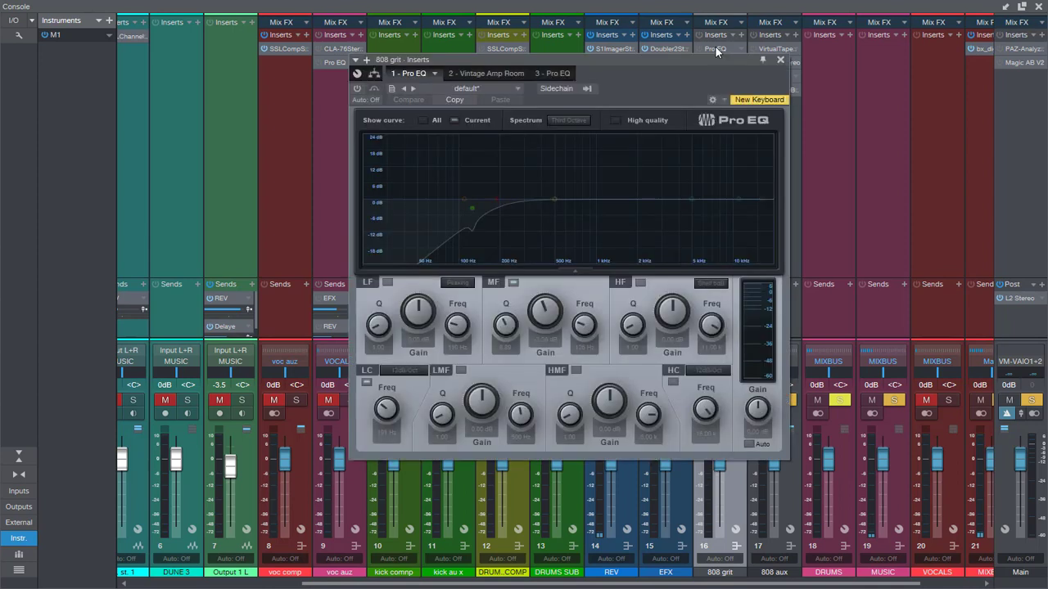
{"action": "left_click", "coordinate": [358, 90]}
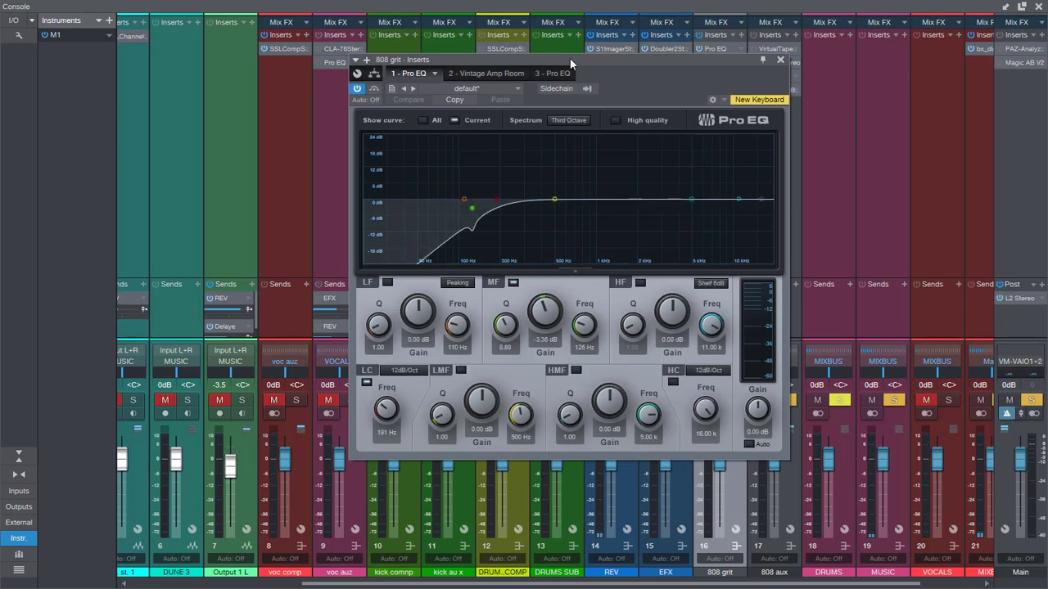
{"action": "left_click_drag", "start_coordinate": [570, 58], "coordinate": [695, 62]}
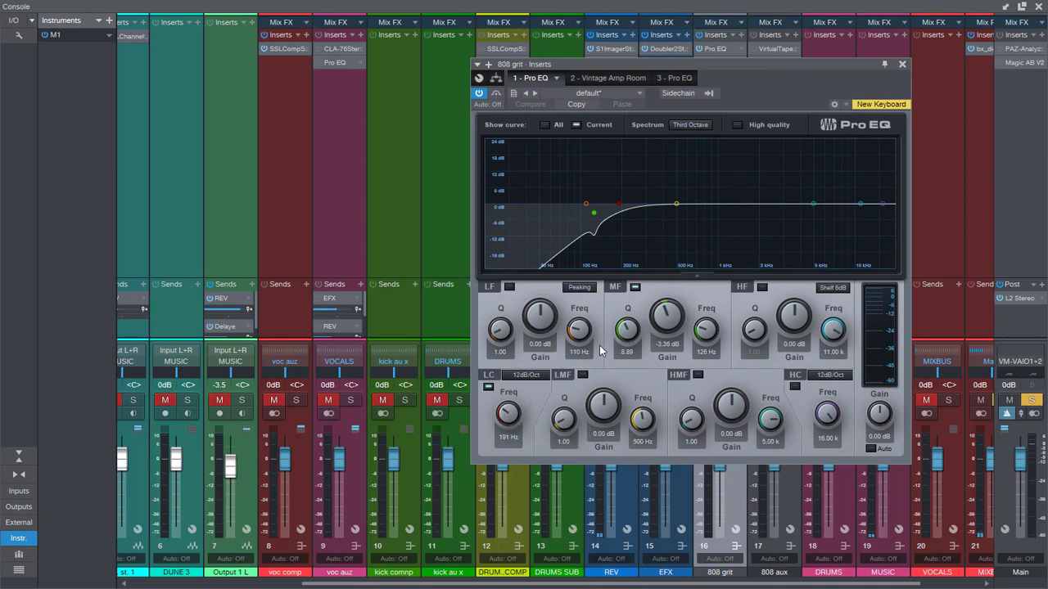
{"action": "left_click_drag", "start_coordinate": [822, 67], "coordinate": [624, 84]}
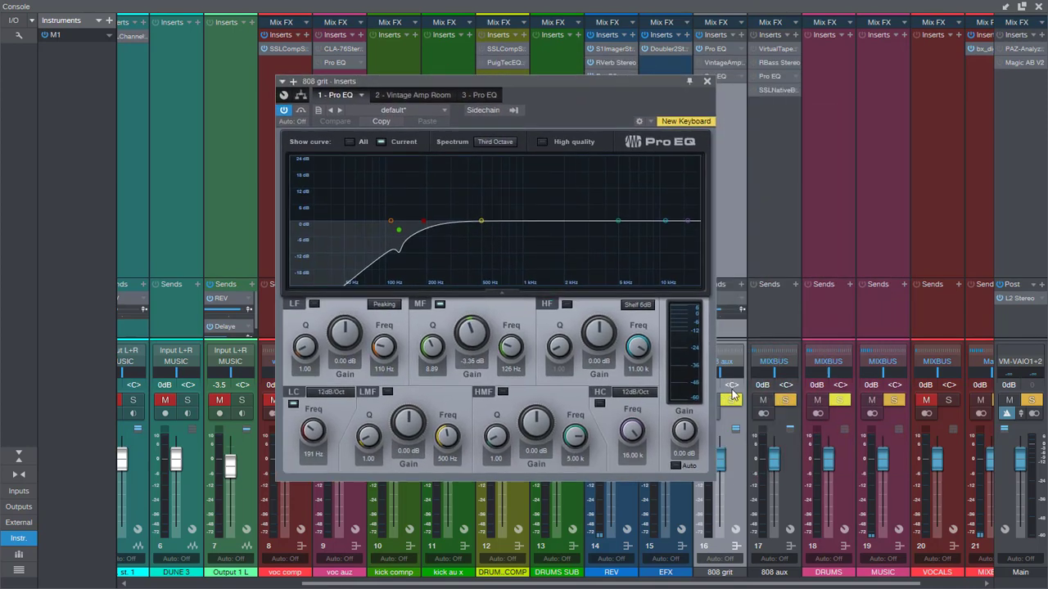
- Play the song with the 808 grit channel's Pro EQ on view and close the console
{"action": "left_click", "coordinate": [730, 400]}
{"action": "key", "text": "space"}
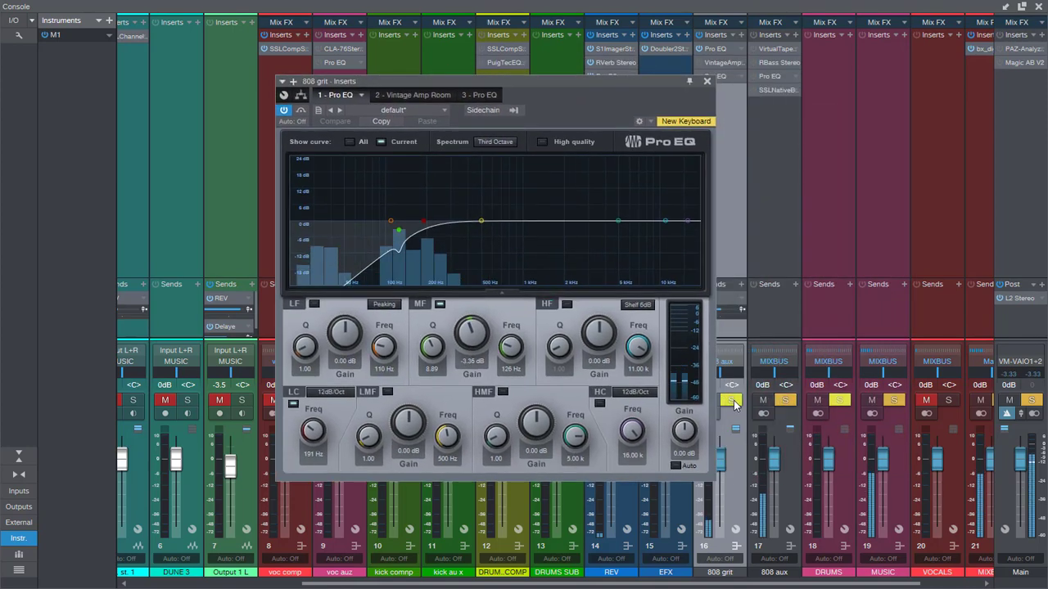
{"action": "left_click", "coordinate": [1038, 6]}
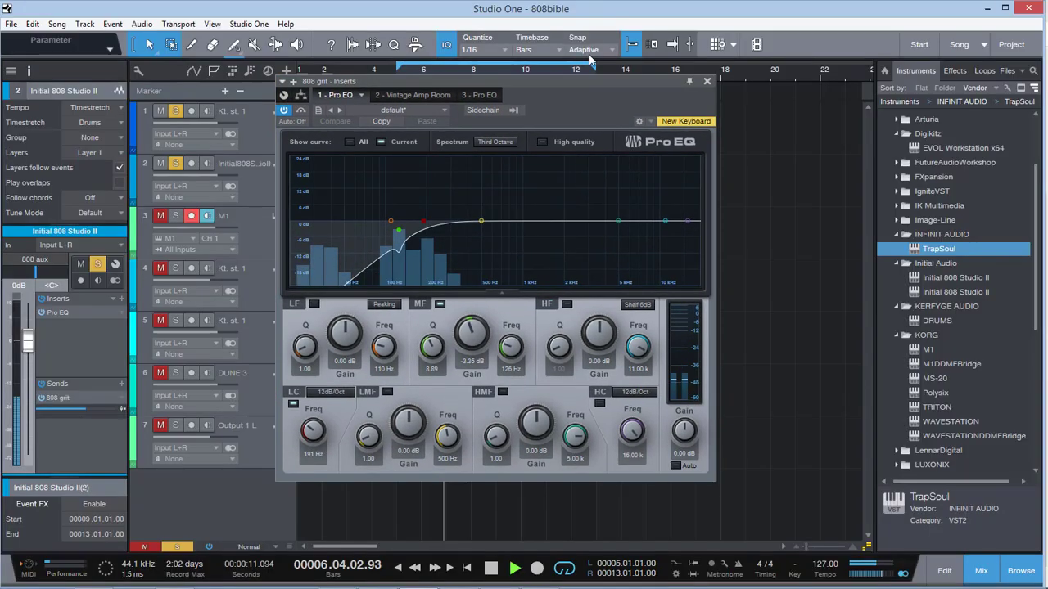
- Mute the first Kt. st. 1 and Initial 808 Studio II tracks, then stop playback and clear all mutes
{"action": "left_click", "coordinate": [160, 111]}
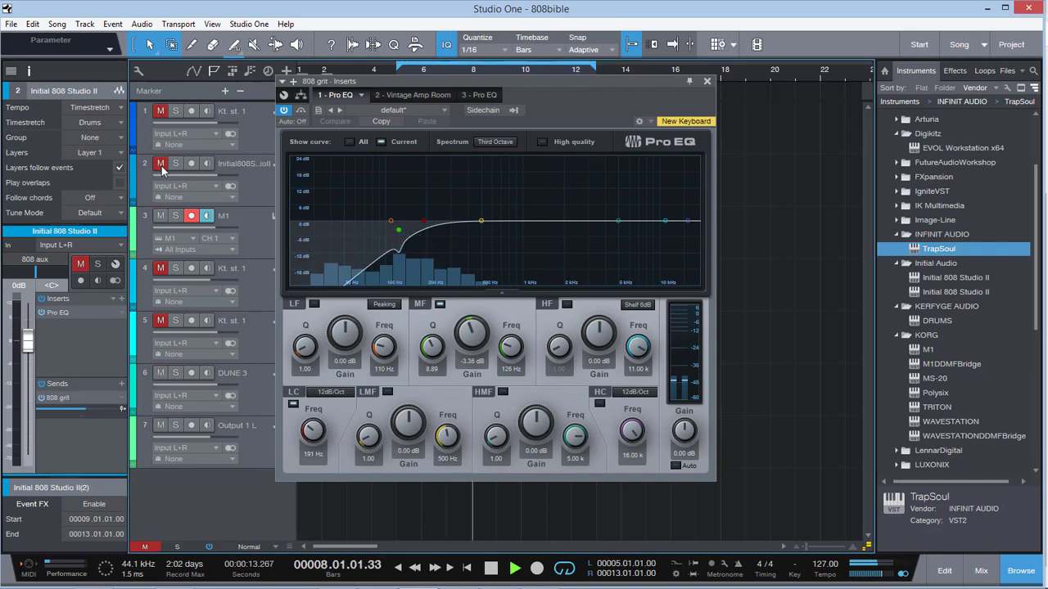
{"action": "key", "text": "space"}
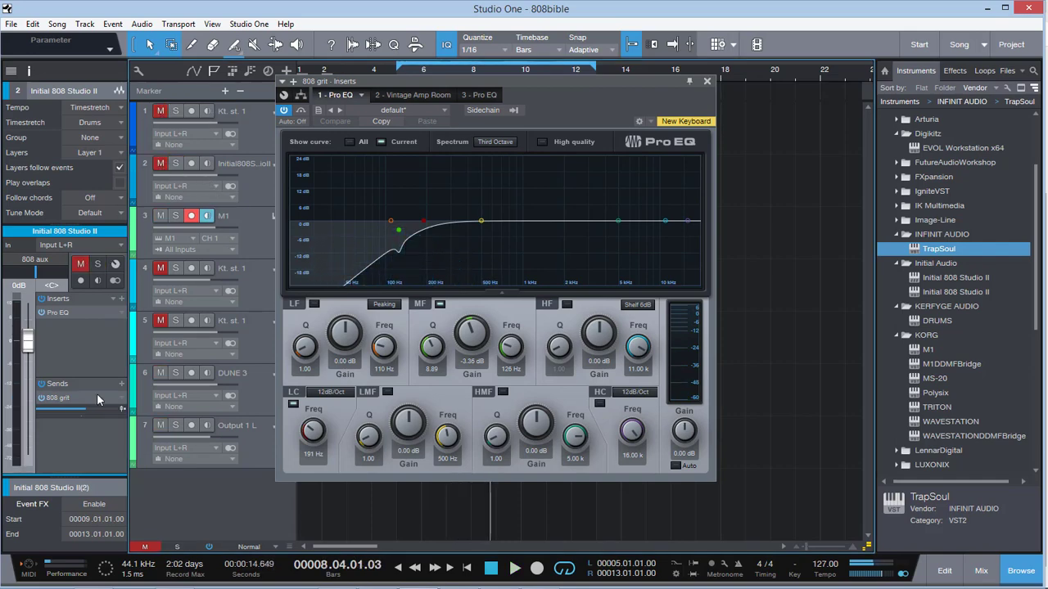
{"action": "left_click", "coordinate": [144, 547]}
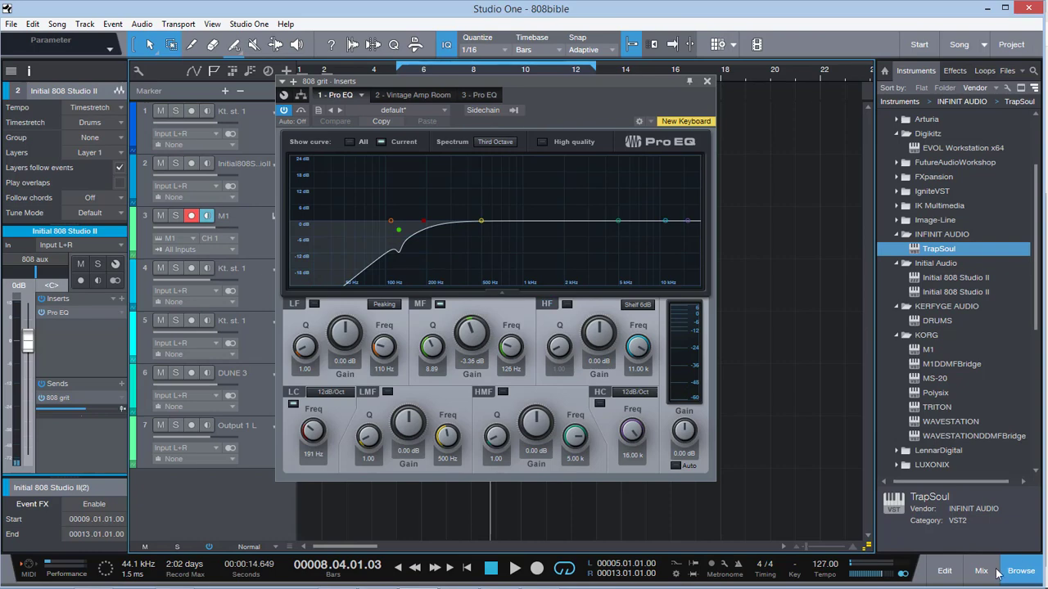
- Solo the 808 grit channel in the console and play it with its first Pro EQ on view
{"action": "key", "text": "F3"}
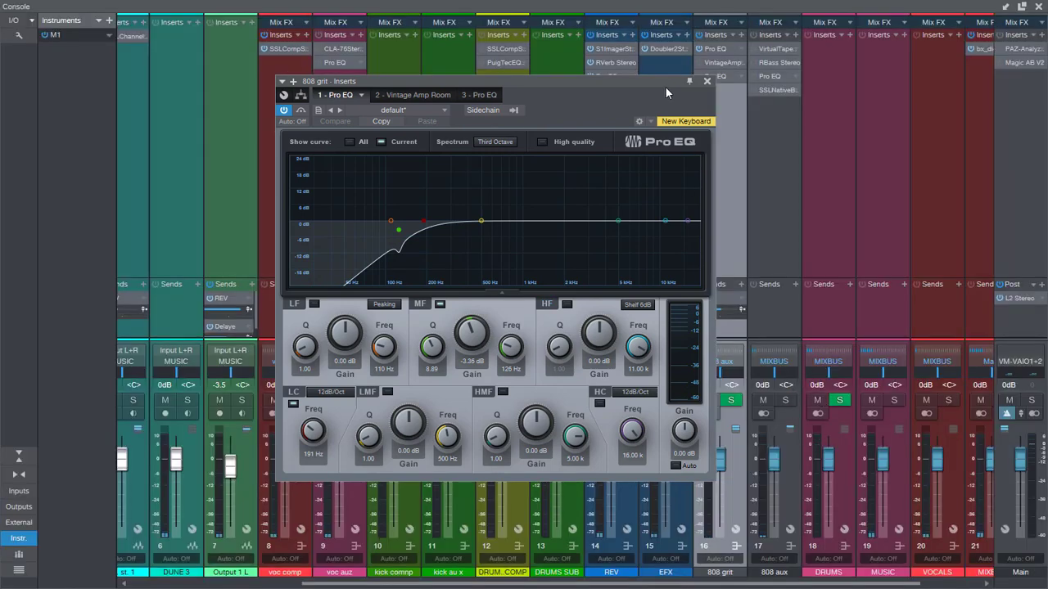
{"action": "left_click_drag", "start_coordinate": [619, 86], "coordinate": [514, 86]}
{"action": "left_click", "coordinate": [733, 398]}
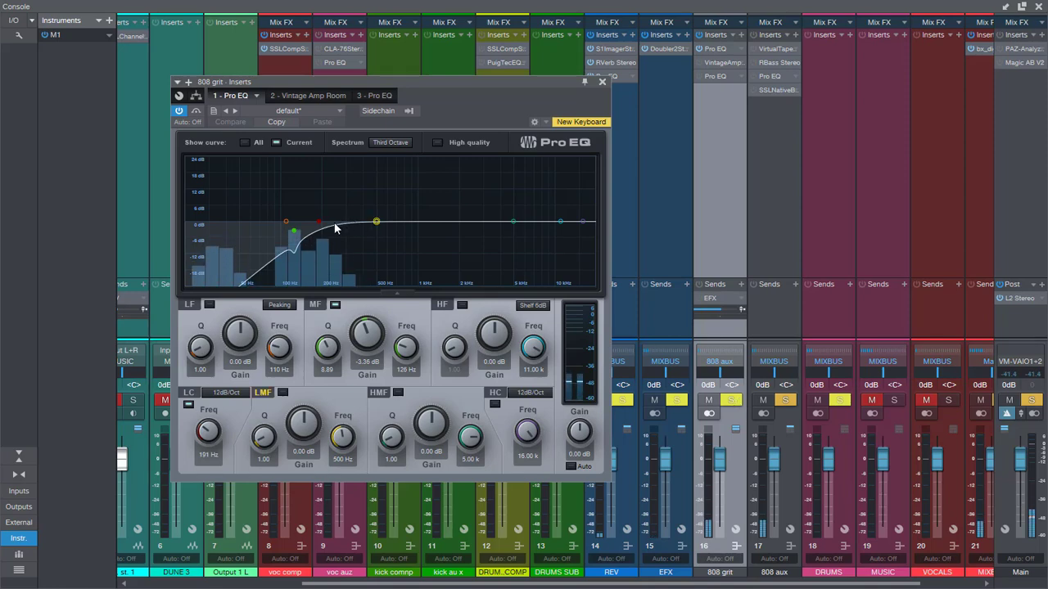
{"action": "left_click", "coordinate": [197, 113]}
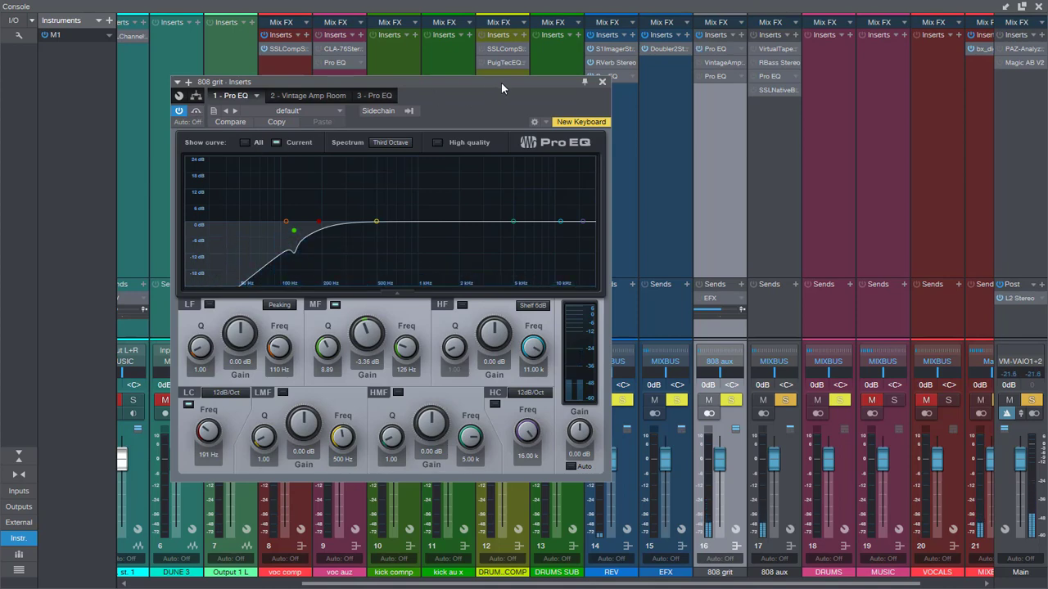
{"action": "left_click_drag", "start_coordinate": [501, 83], "coordinate": [581, 73]}
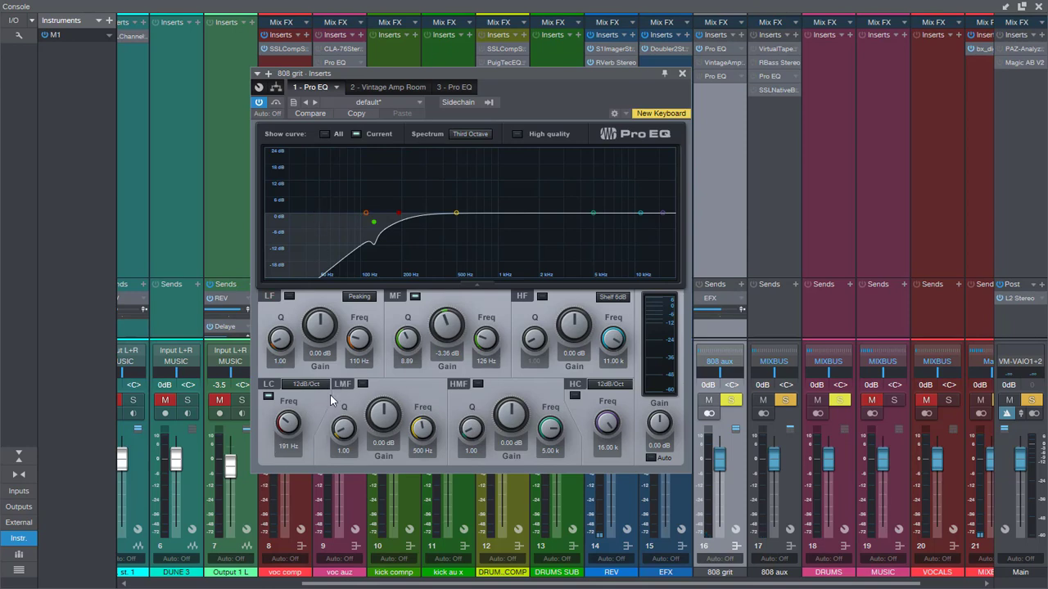
{"action": "left_click_drag", "start_coordinate": [503, 75], "coordinate": [431, 77]}
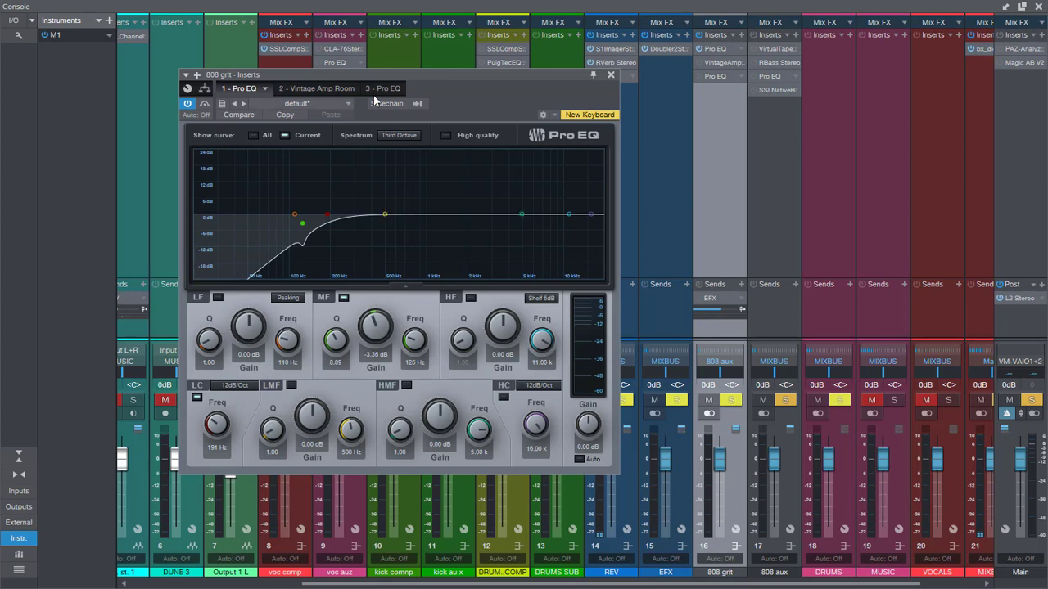
{"action": "left_click_drag", "start_coordinate": [440, 84], "coordinate": [617, 107]}
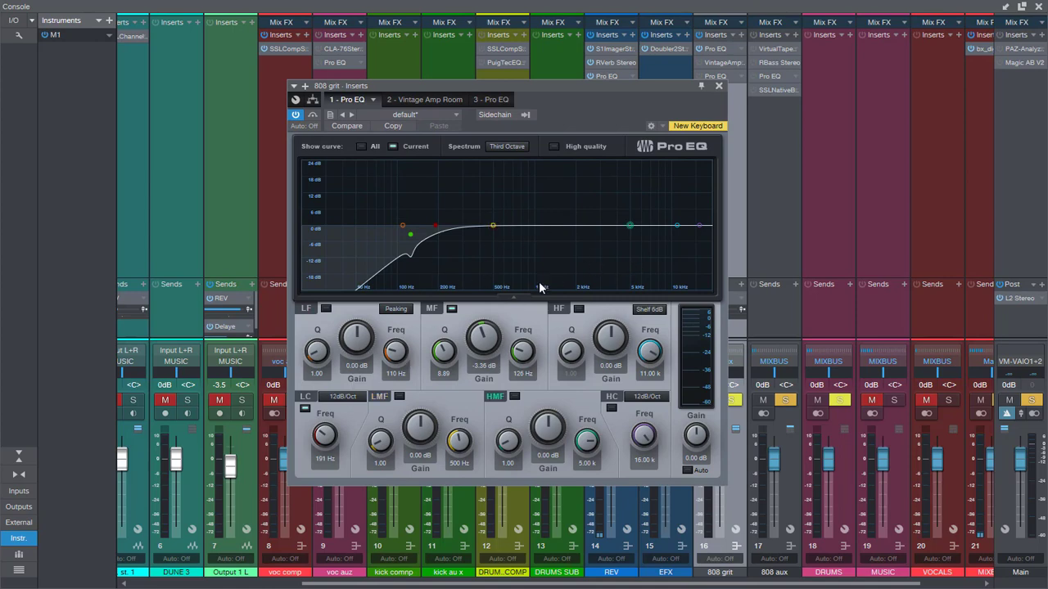
{"action": "left_click_drag", "start_coordinate": [594, 102], "coordinate": [532, 113]}
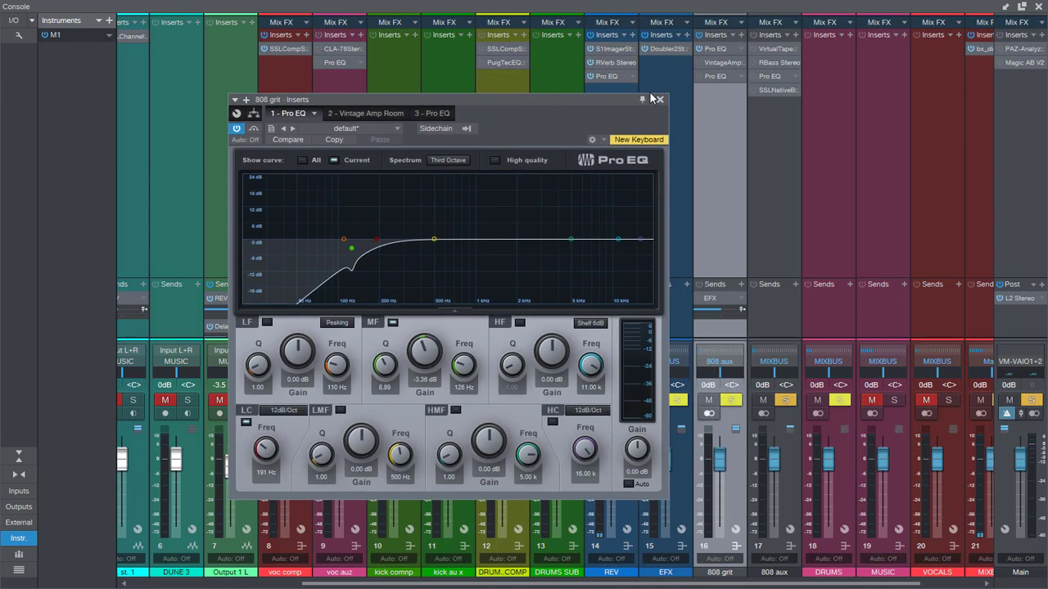
{"action": "left_click_drag", "start_coordinate": [652, 99], "coordinate": [696, 81]}
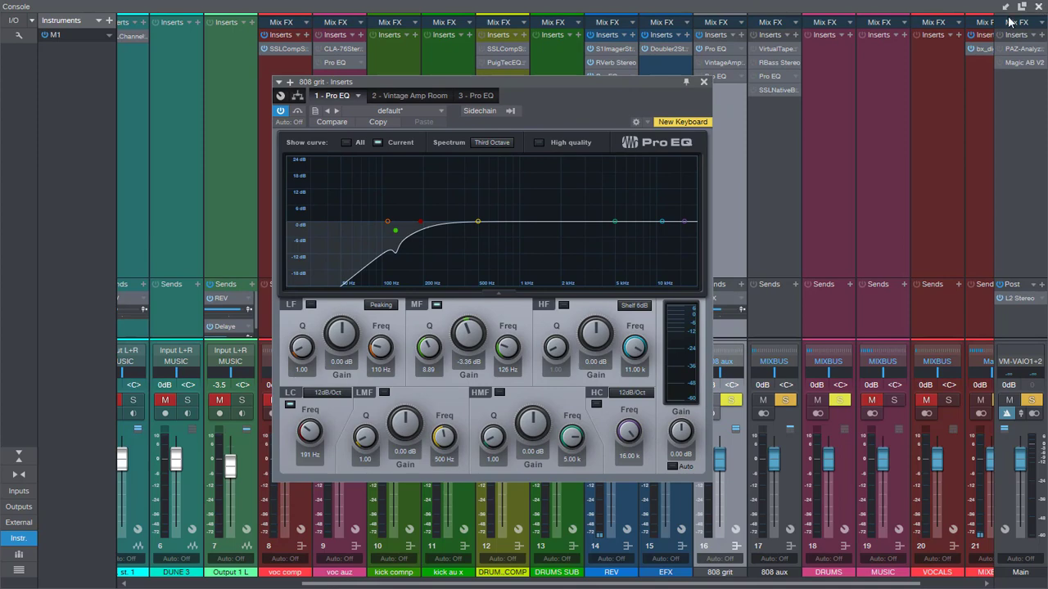
- Return to the arrangement, solo and play the Initial 808 Studio II track, and close the 808 grit Pro EQ
{"action": "left_click", "coordinate": [1038, 7]}
{"action": "left_click", "coordinate": [176, 164]}
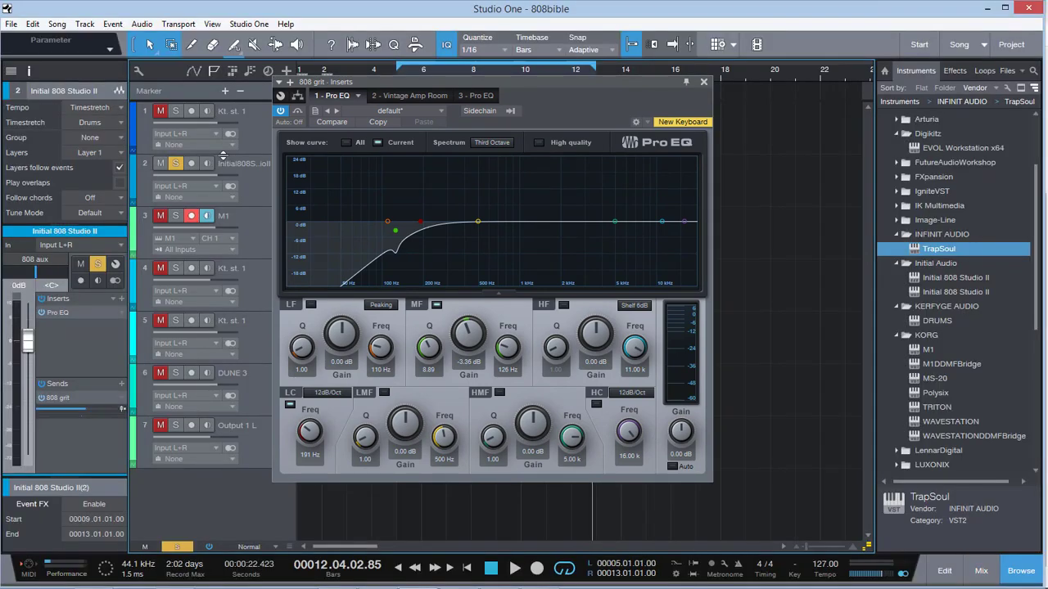
{"action": "key", "text": "space"}
{"action": "left_click", "coordinate": [703, 82]}
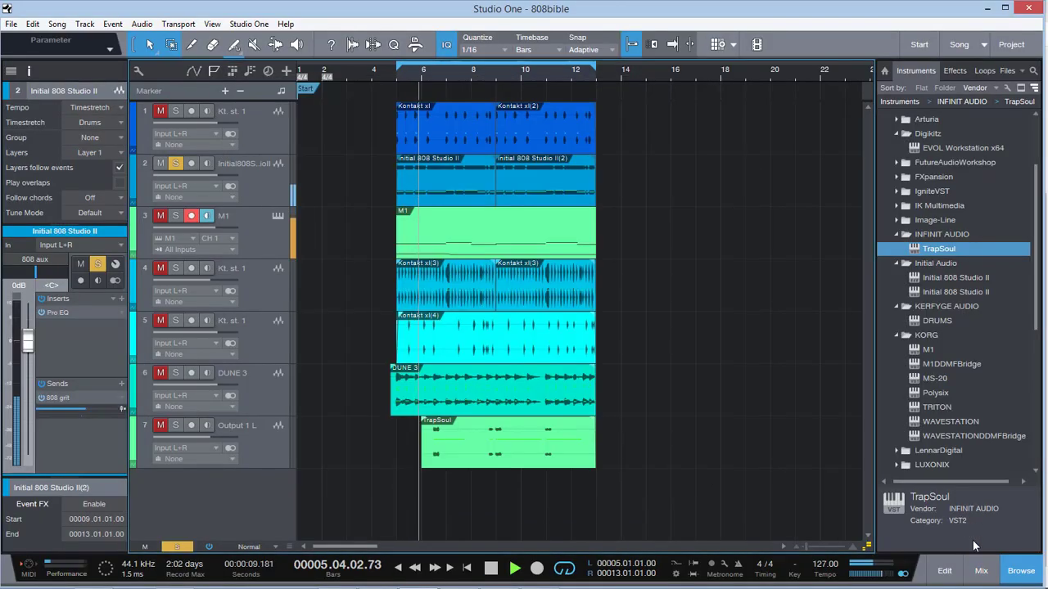
- Open the 808 grit channel's Vintage Amp Room in the console, look through its amps, activate the plug-in and choose the White amp
{"action": "key", "text": "F3"}
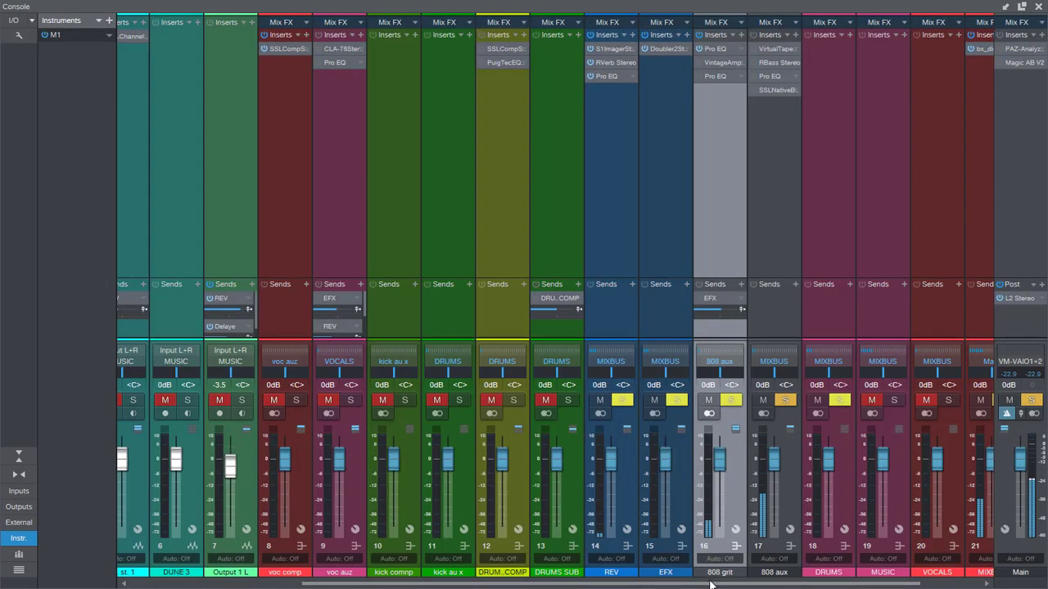
{"action": "left_click", "coordinate": [721, 62]}
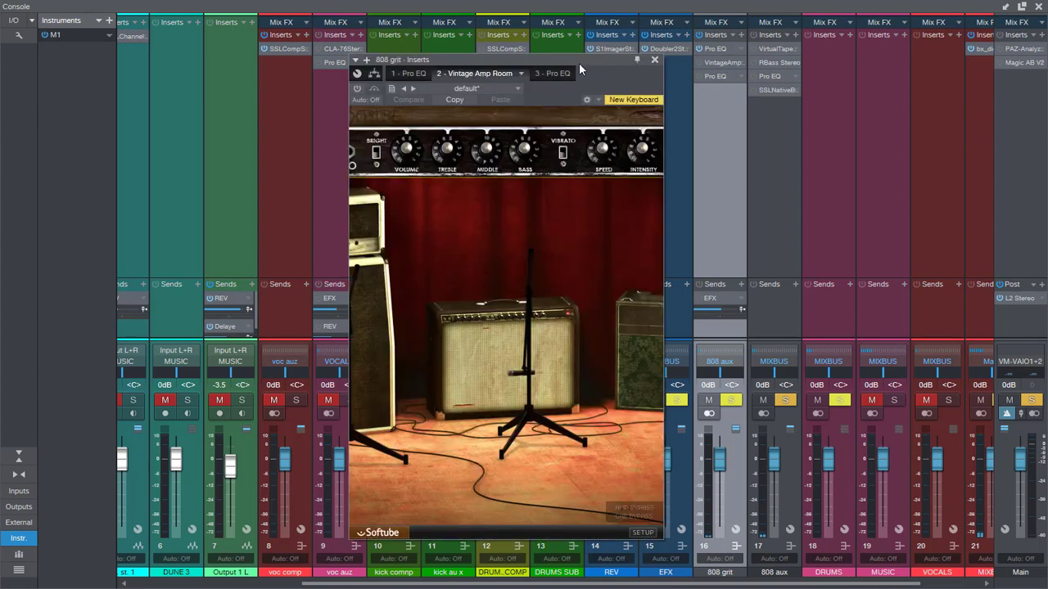
{"action": "left_click_drag", "start_coordinate": [579, 69], "coordinate": [494, 73]}
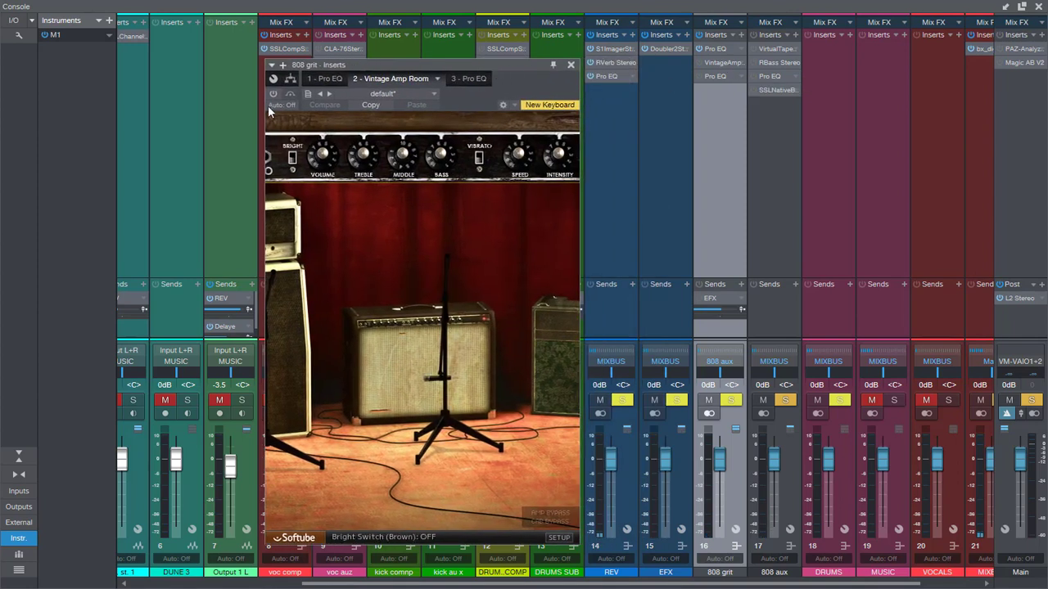
{"action": "left_click", "coordinate": [557, 347]}
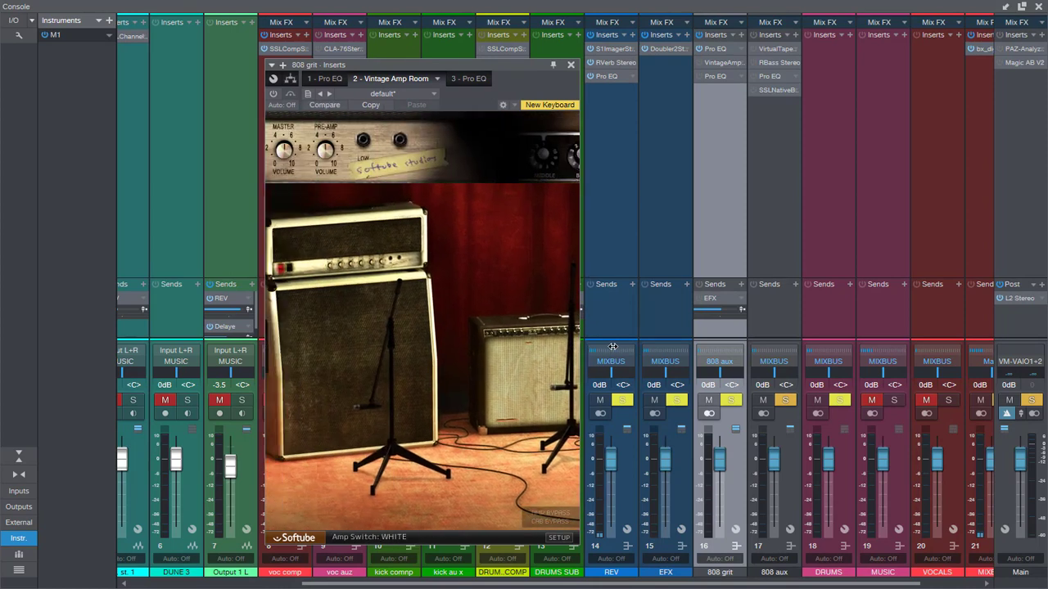
{"action": "left_click_drag", "start_coordinate": [508, 350], "coordinate": [377, 263]}
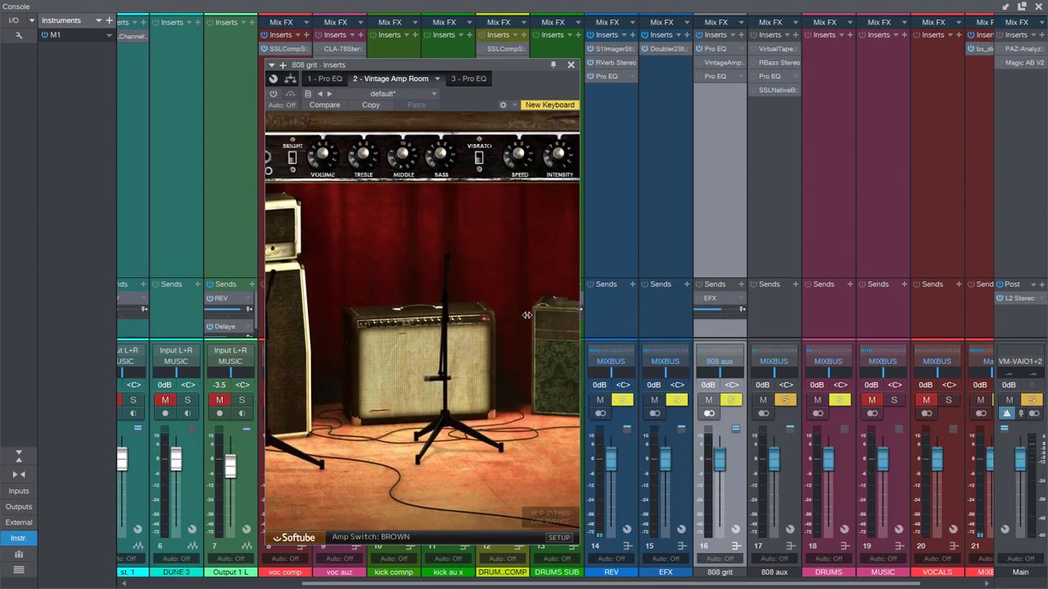
{"action": "left_click_drag", "start_coordinate": [527, 315], "coordinate": [680, 315]}
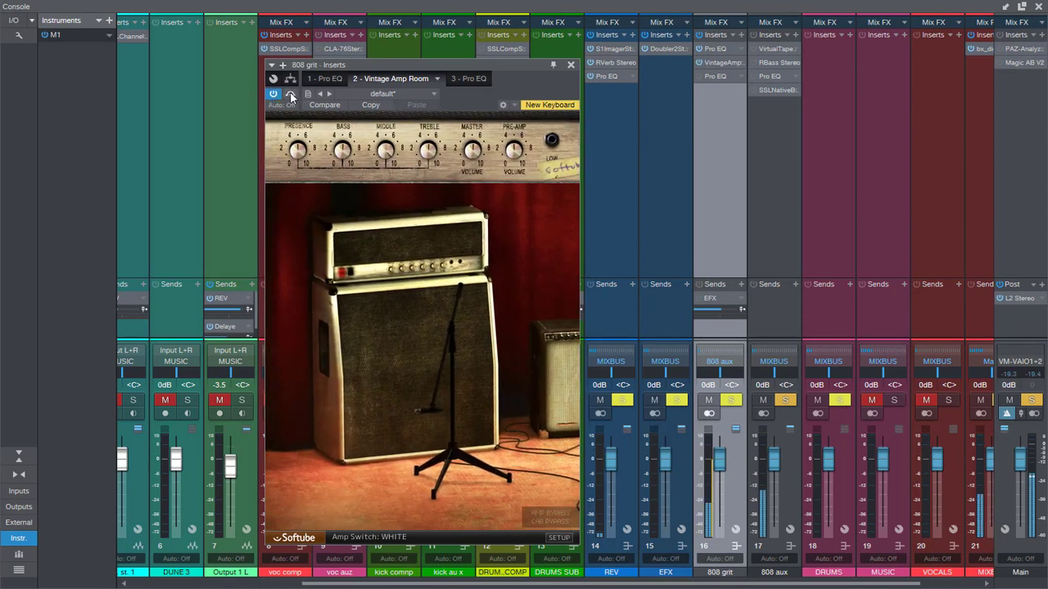
- Compare the Vintage Amp Room bypassed and active, reposition the White amp's microphone and set its Middle to 10.0
{"action": "left_click", "coordinate": [291, 95]}
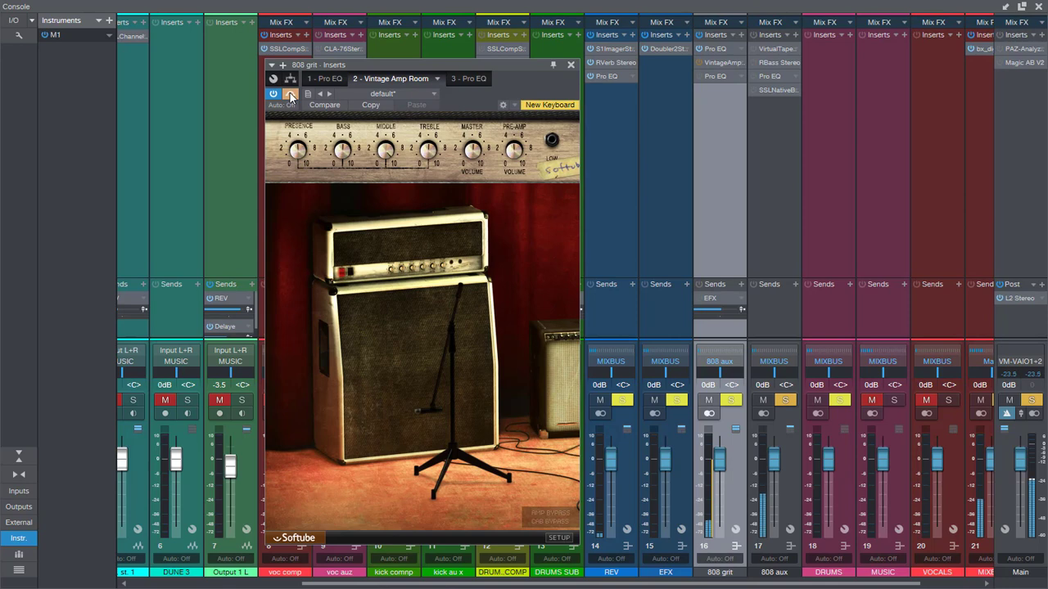
{"action": "left_click", "coordinate": [291, 95]}
{"action": "left_click_drag", "start_coordinate": [485, 63], "coordinate": [514, 54]}
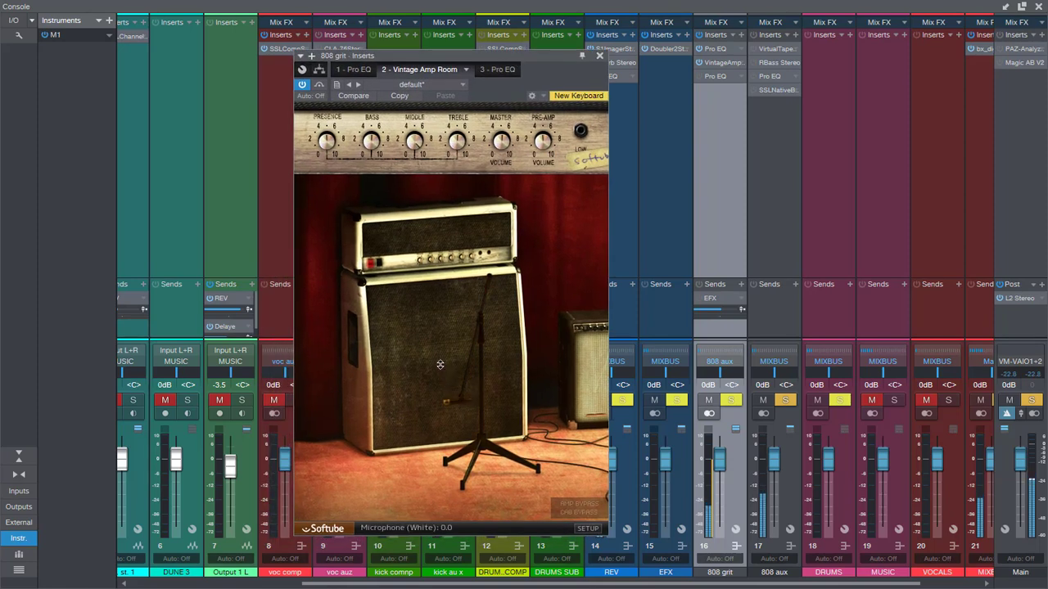
{"action": "left_click_drag", "start_coordinate": [441, 365], "coordinate": [452, 240]}
{"action": "mouse_move", "coordinate": [409, 140]}
{"action": "left_mouse_down"}
{"action": "mouse_move", "coordinate": [408, 198]}
{"action": "mouse_move", "coordinate": [412, 127]}
{"action": "left_mouse_up"}
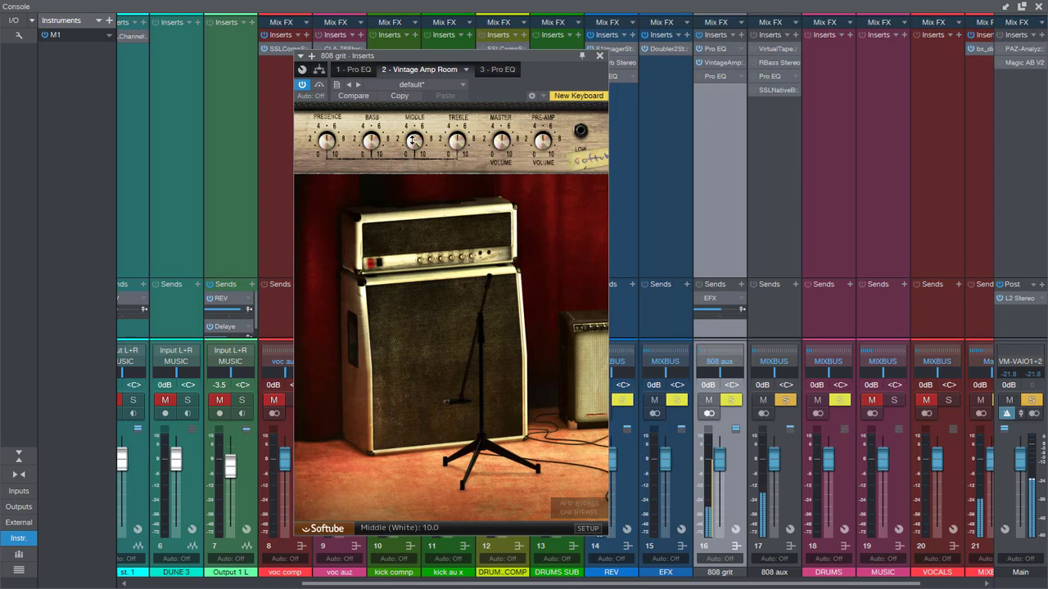
- Switch the Vintage Amp Room past Brown to the Green amp, set its microphone position to 2.6 and adjust its Tone knob
{"action": "left_click", "coordinate": [580, 346]}
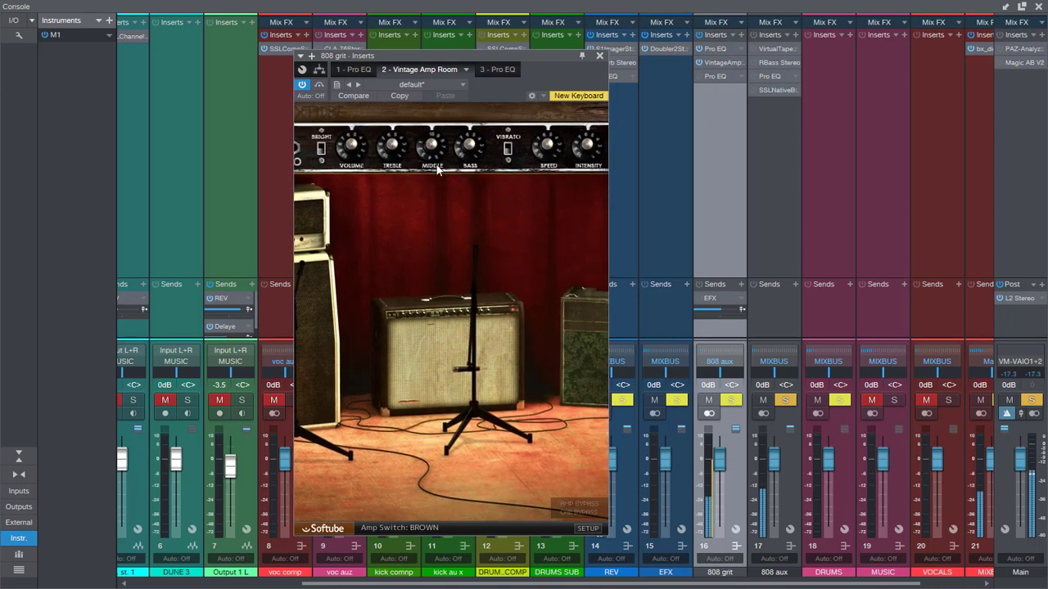
{"action": "left_click", "coordinate": [583, 335]}
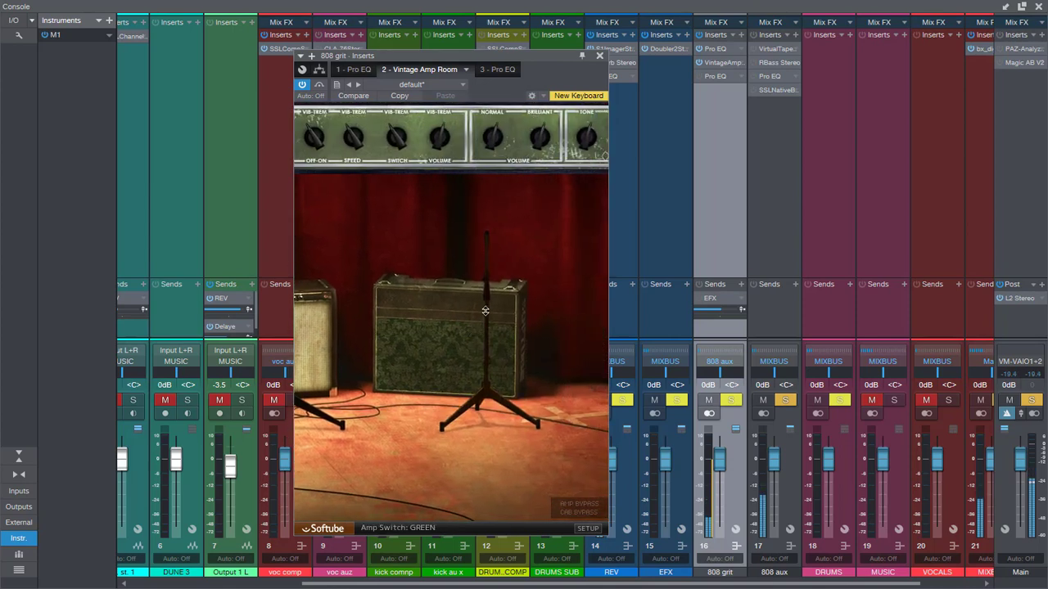
{"action": "left_click", "coordinate": [485, 311]}
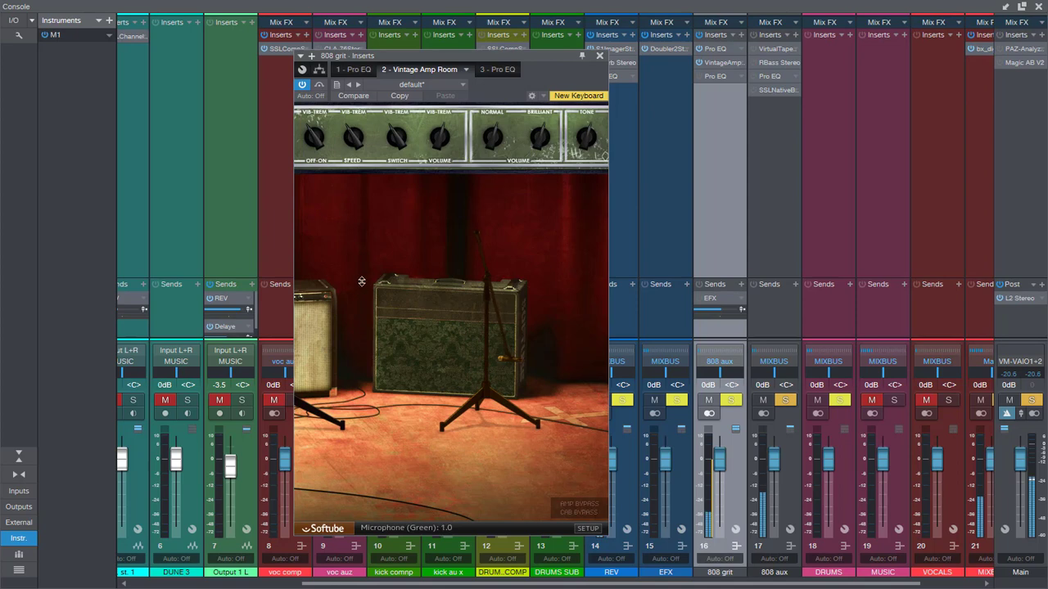
{"action": "left_click_drag", "start_coordinate": [361, 281], "coordinate": [374, 171]}
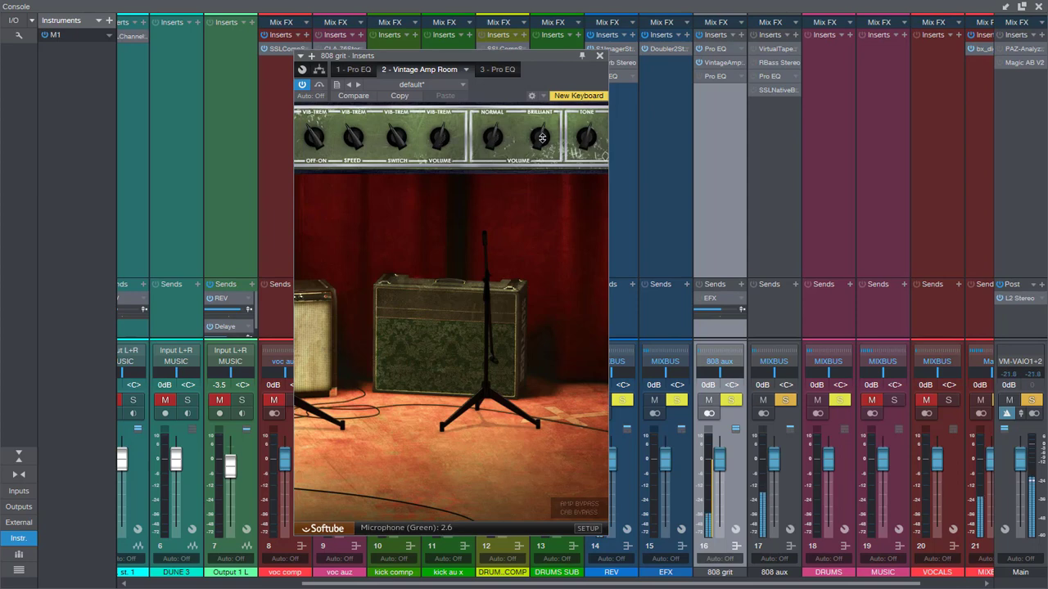
{"action": "left_click_drag", "start_coordinate": [586, 139], "coordinate": [578, 168]}
- Select the Brown amp with Middle at 10.0, then review the 808 grit channel's first Pro EQ and Vintage Amp Room and close both
{"action": "left_click", "coordinate": [589, 302]}
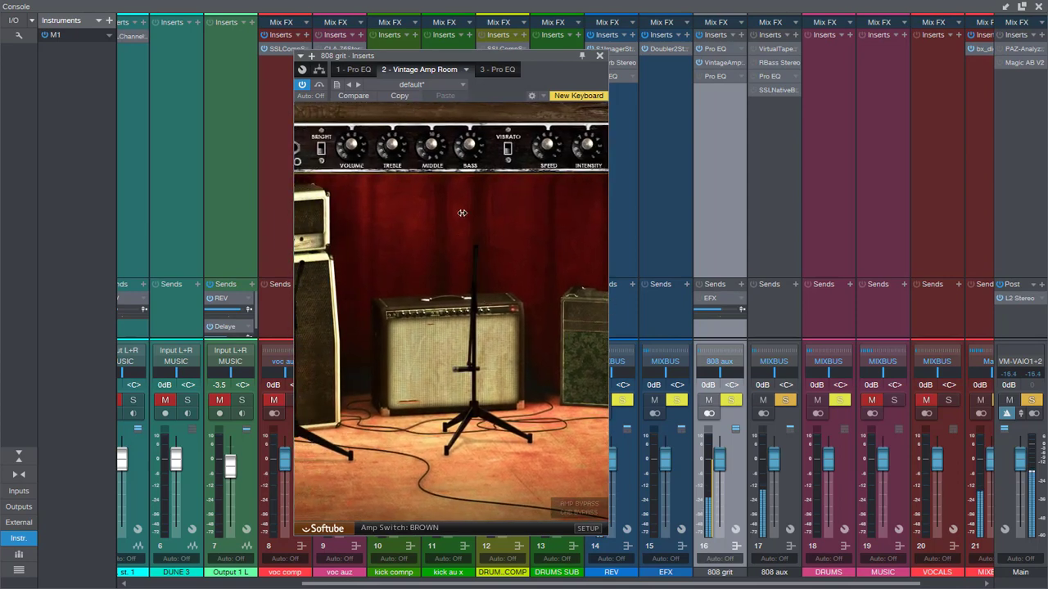
{"action": "mouse_move", "coordinate": [431, 138]}
{"action": "left_mouse_down"}
{"action": "mouse_move", "coordinate": [429, 153]}
{"action": "mouse_move", "coordinate": [434, 127]}
{"action": "left_mouse_up"}
{"action": "left_click", "coordinate": [714, 49]}
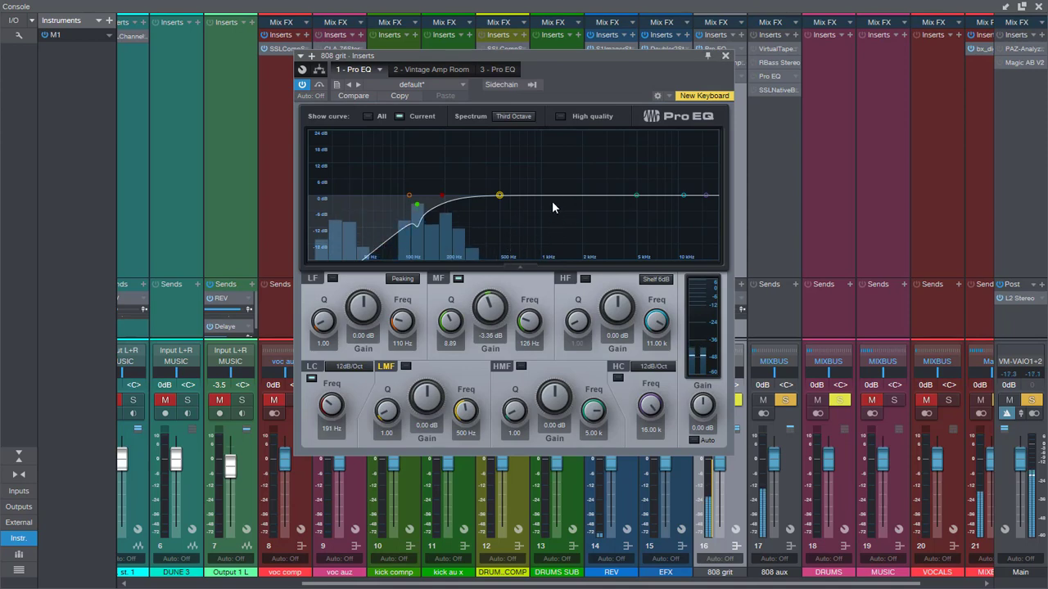
{"action": "left_click", "coordinate": [724, 57]}
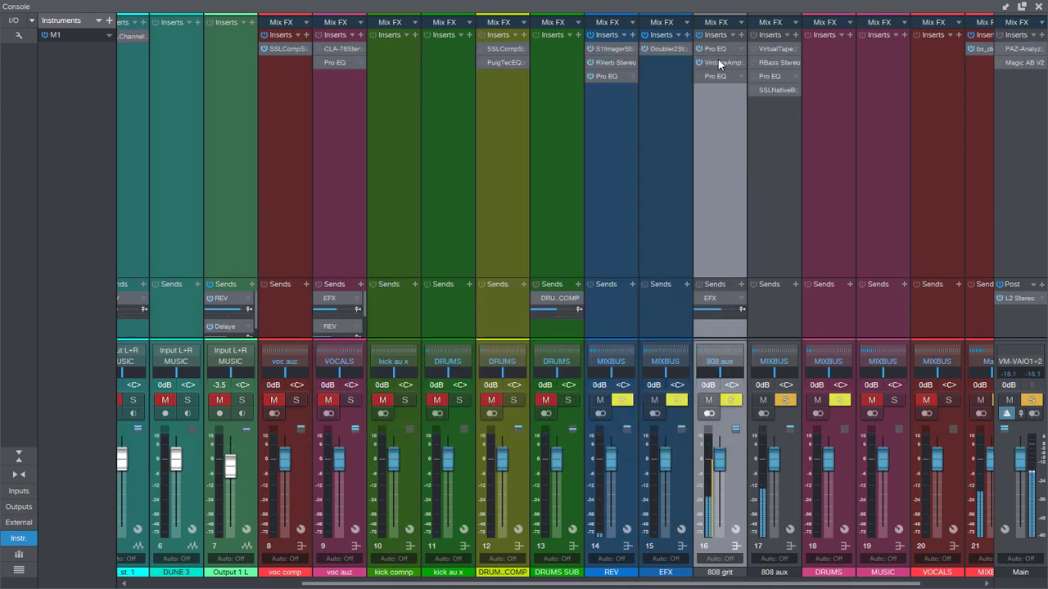
{"action": "left_click", "coordinate": [718, 62]}
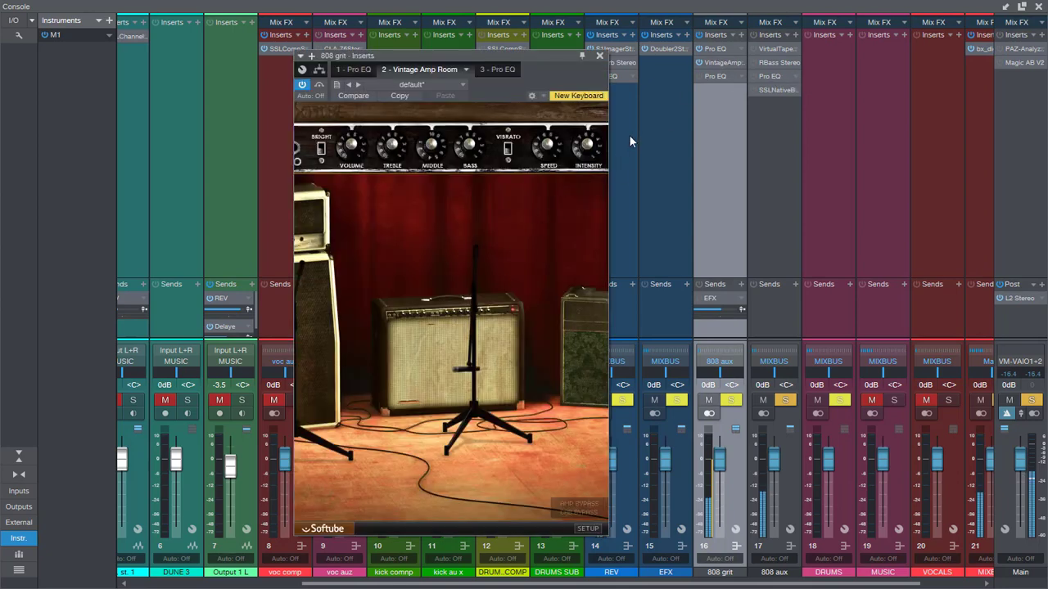
{"action": "left_click", "coordinate": [599, 56]}
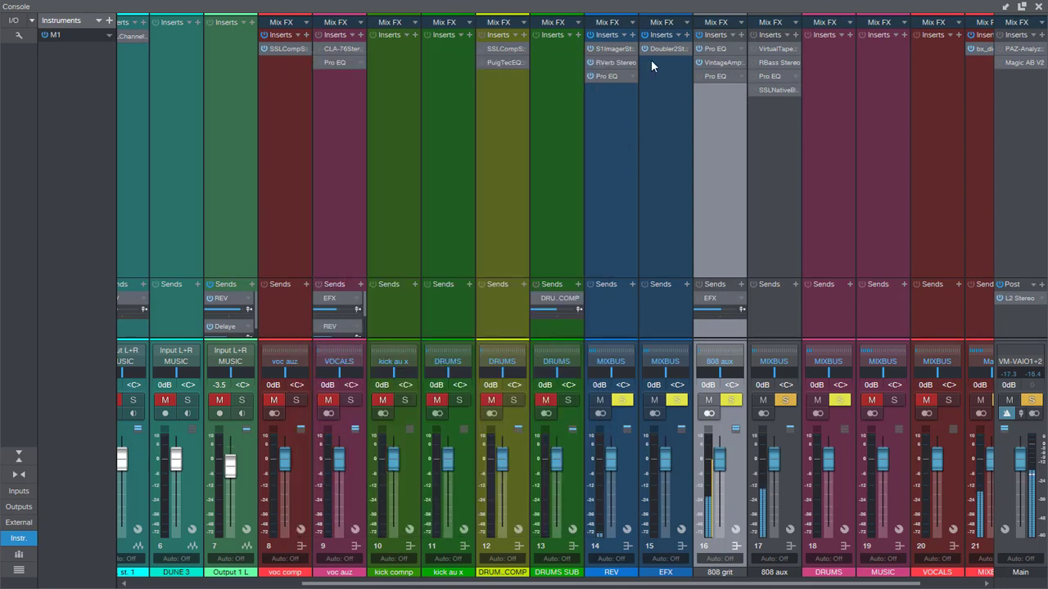
- Activate the third-slot Pro EQ on 808 grit, compare it with bypass and set its MF gain to 10.32 dB
{"action": "left_click", "coordinate": [712, 76]}
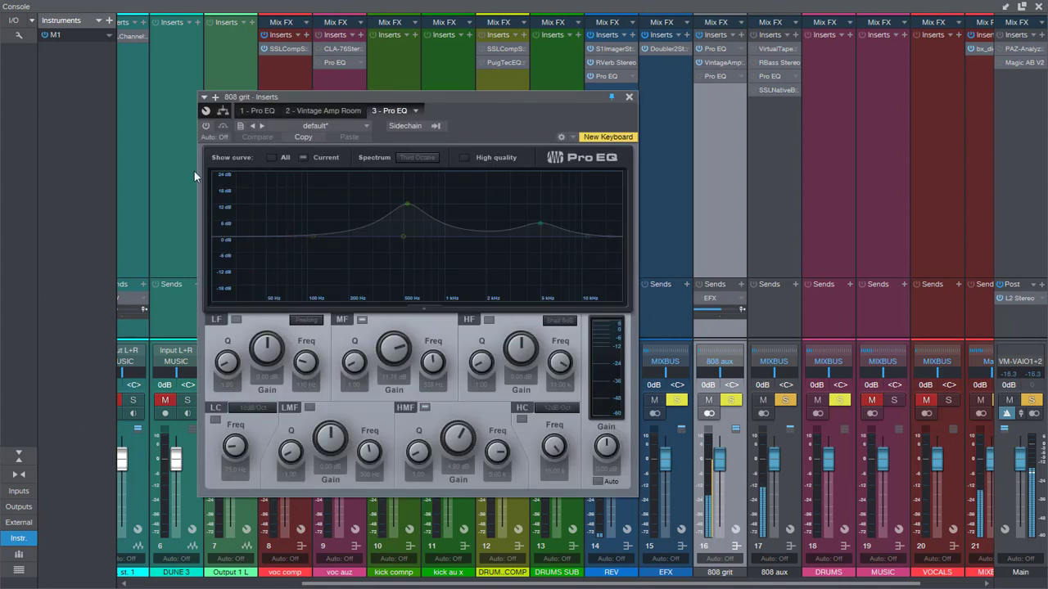
{"action": "left_click", "coordinate": [209, 125]}
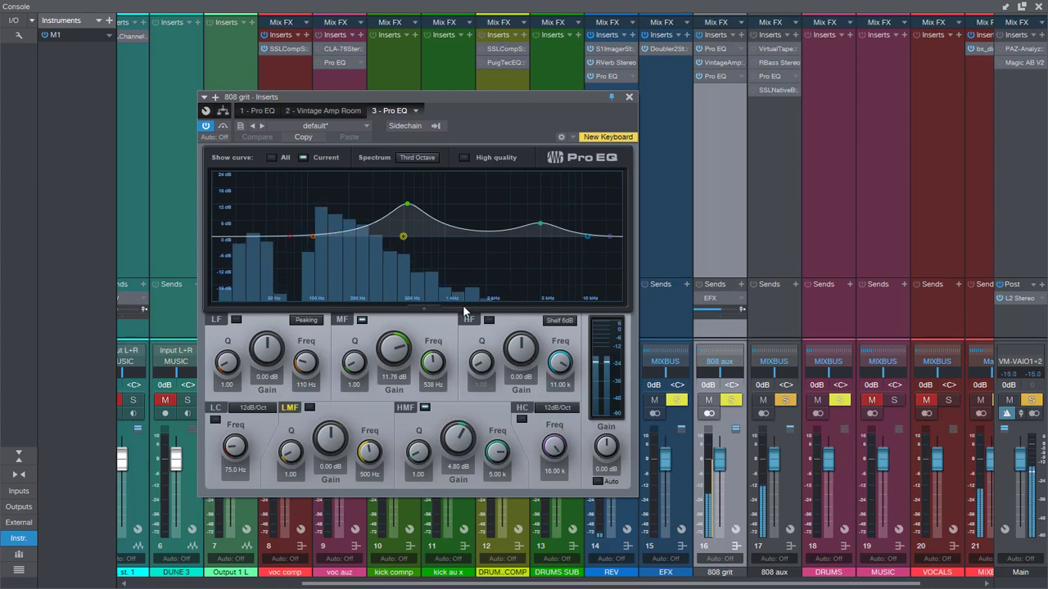
{"action": "left_click", "coordinate": [222, 127]}
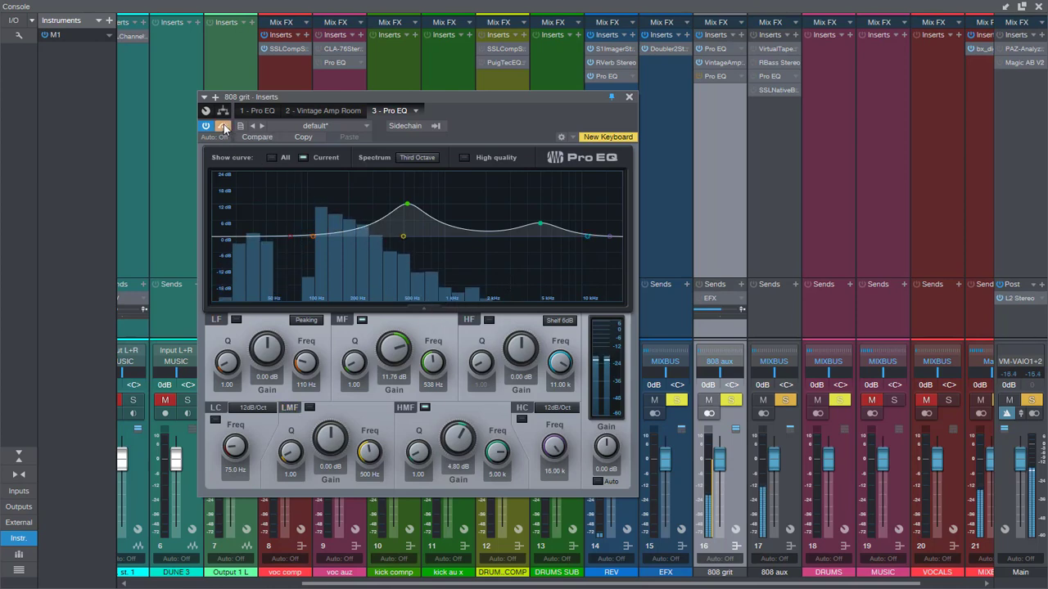
{"action": "left_click_drag", "start_coordinate": [394, 350], "coordinate": [394, 356]}
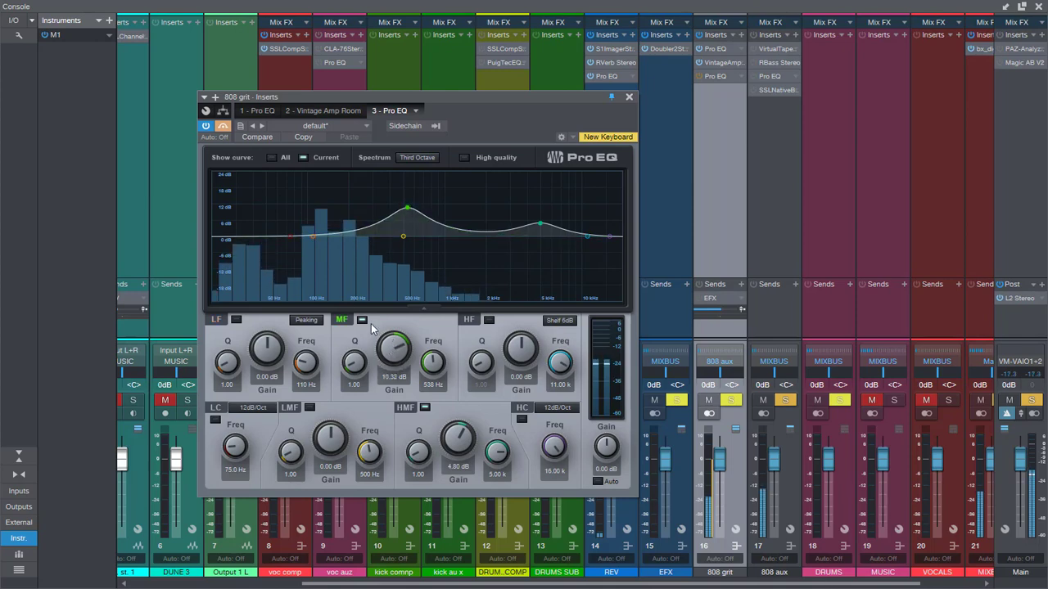
{"action": "left_click", "coordinate": [223, 126]}
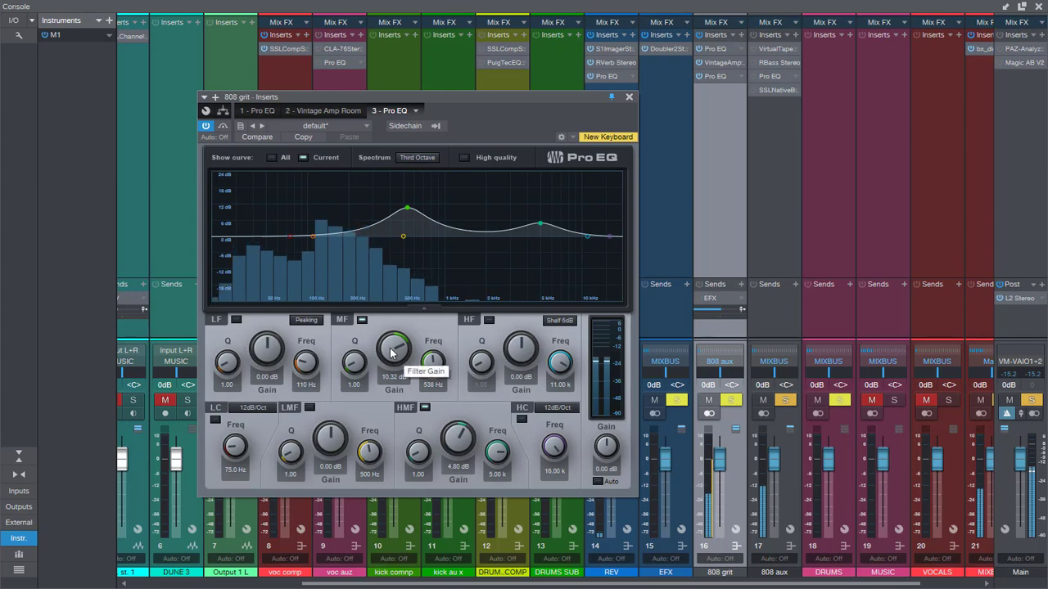
- Return to the arrangement, solo all three Kt. st. 1 tracks alongside the 808 and close the 808 grit Pro EQ
{"action": "left_click", "coordinate": [1037, 7]}
{"action": "left_click_drag", "start_coordinate": [519, 97], "coordinate": [602, 109]}
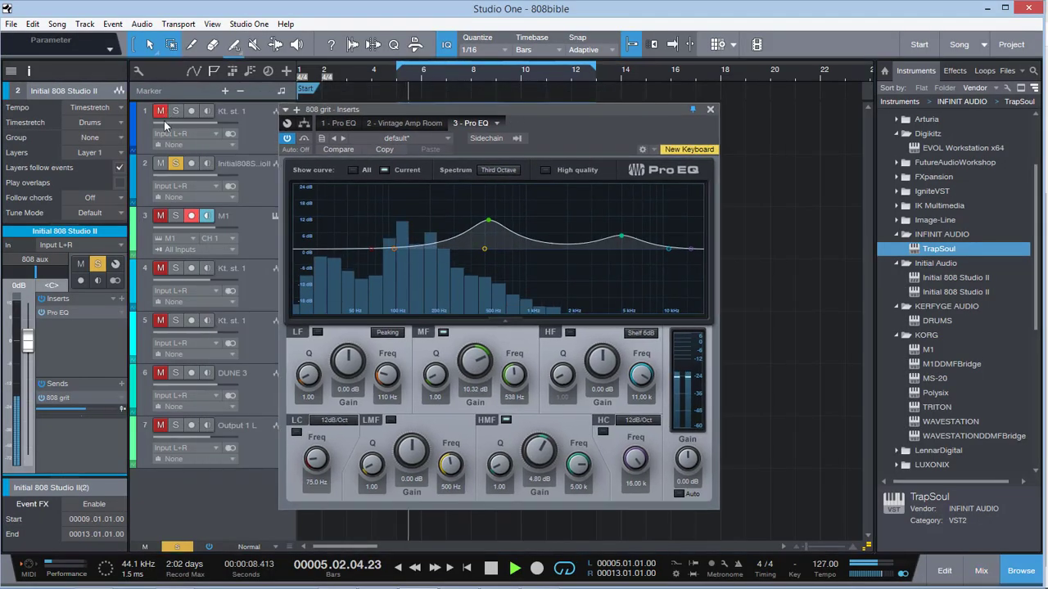
{"action": "left_click", "coordinate": [161, 321]}
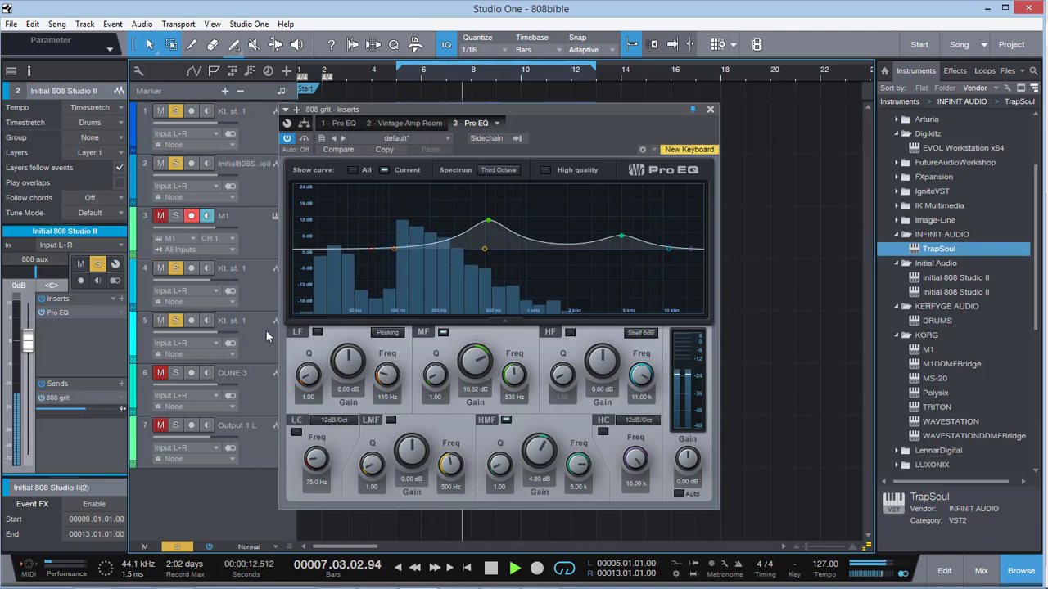
{"action": "left_click_drag", "start_coordinate": [489, 116], "coordinate": [497, 115]}
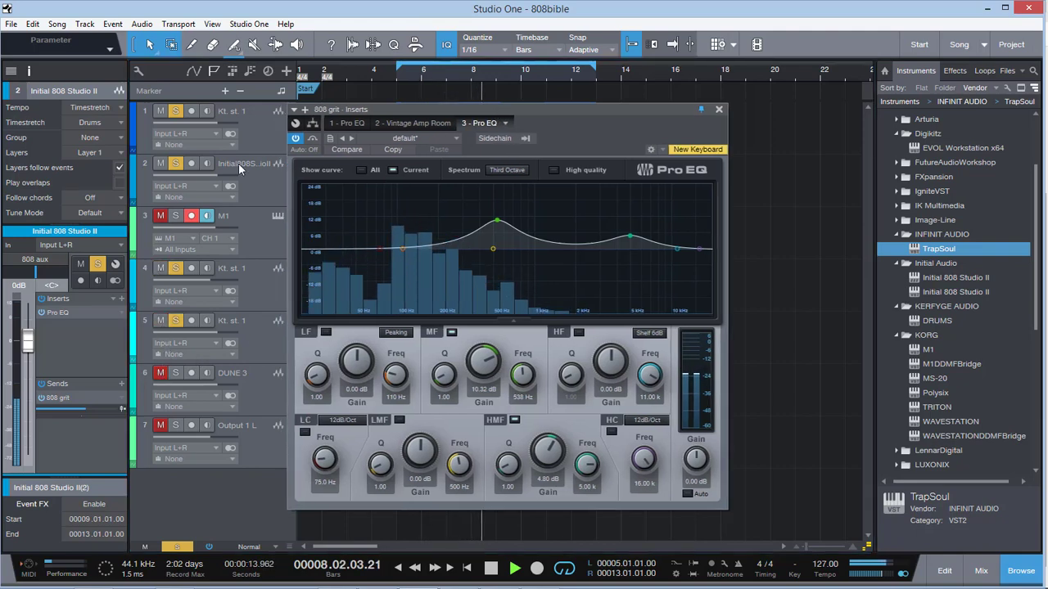
{"action": "left_click", "coordinate": [160, 216]}
{"action": "left_click", "coordinate": [161, 216]}
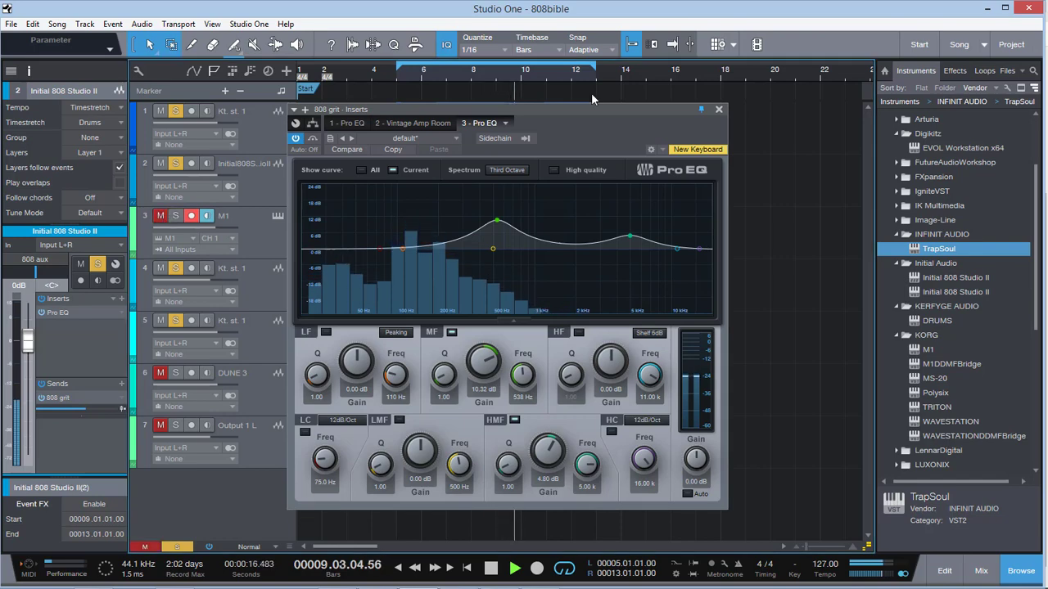
{"action": "left_click", "coordinate": [719, 109]}
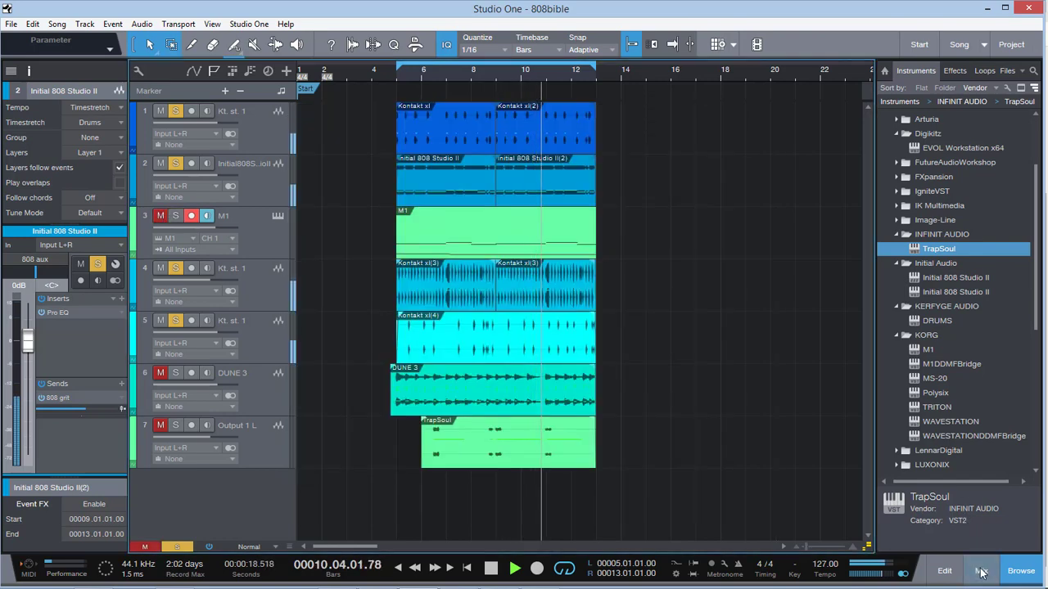
- Reopen the console and activate the first Pro EQ on the 808 grit channel
{"action": "key", "text": "F3"}
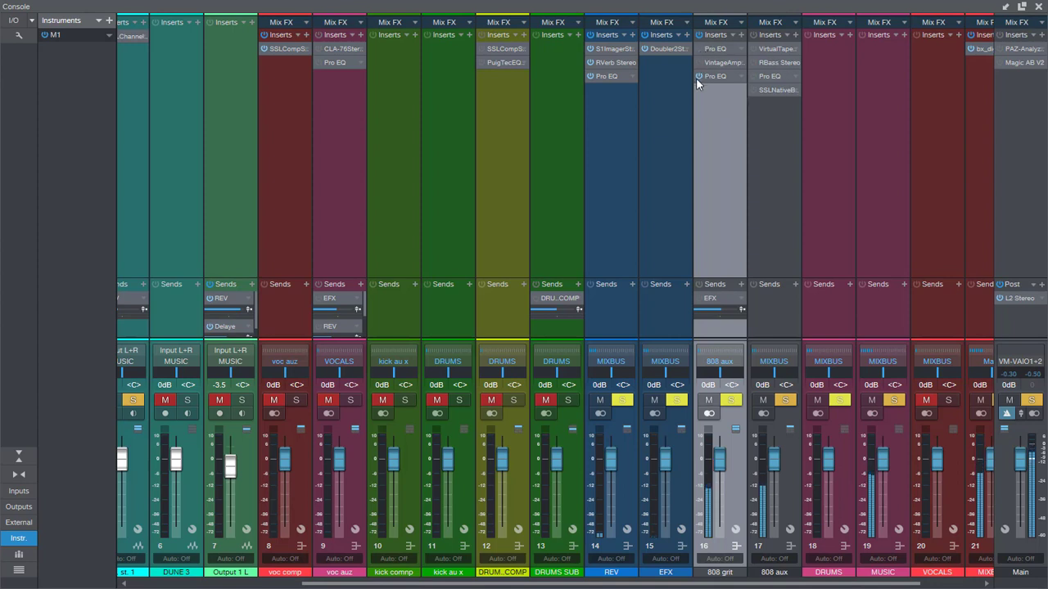
{"action": "left_click", "coordinate": [717, 49]}
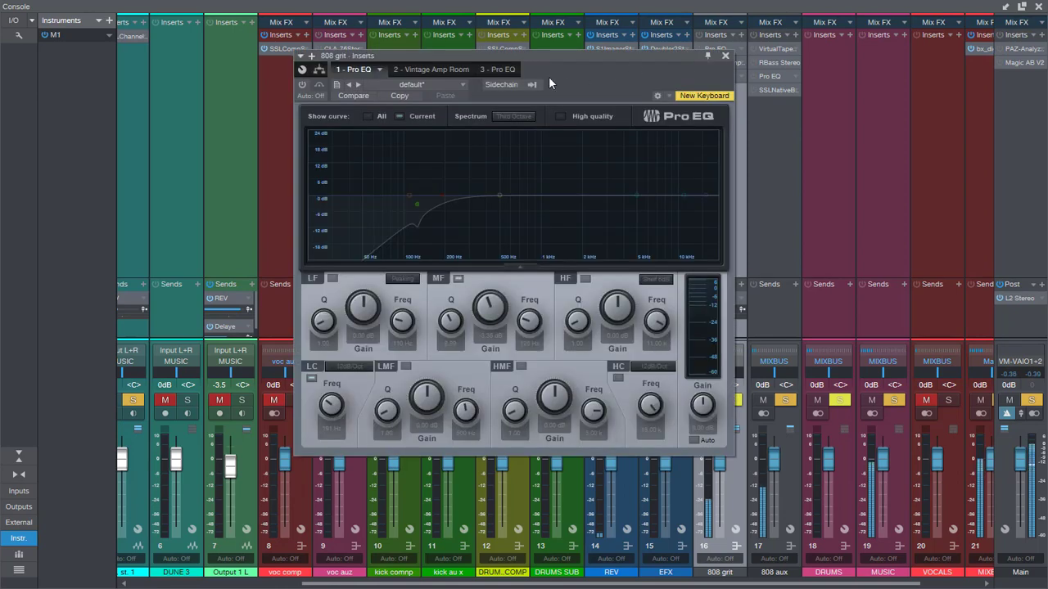
{"action": "left_click_drag", "start_coordinate": [548, 65], "coordinate": [488, 66]}
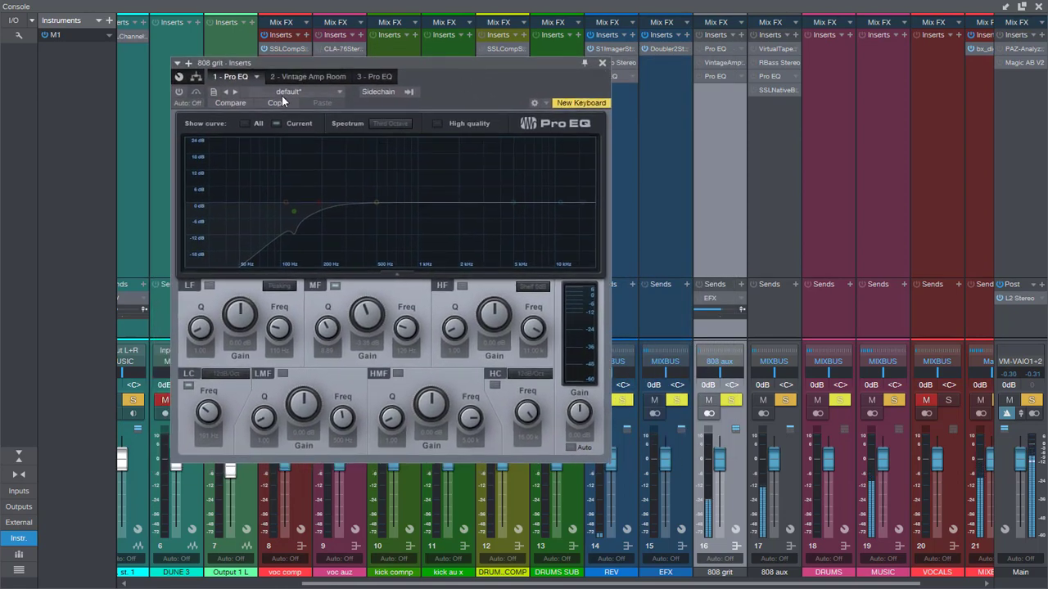
{"action": "left_click", "coordinate": [179, 92]}
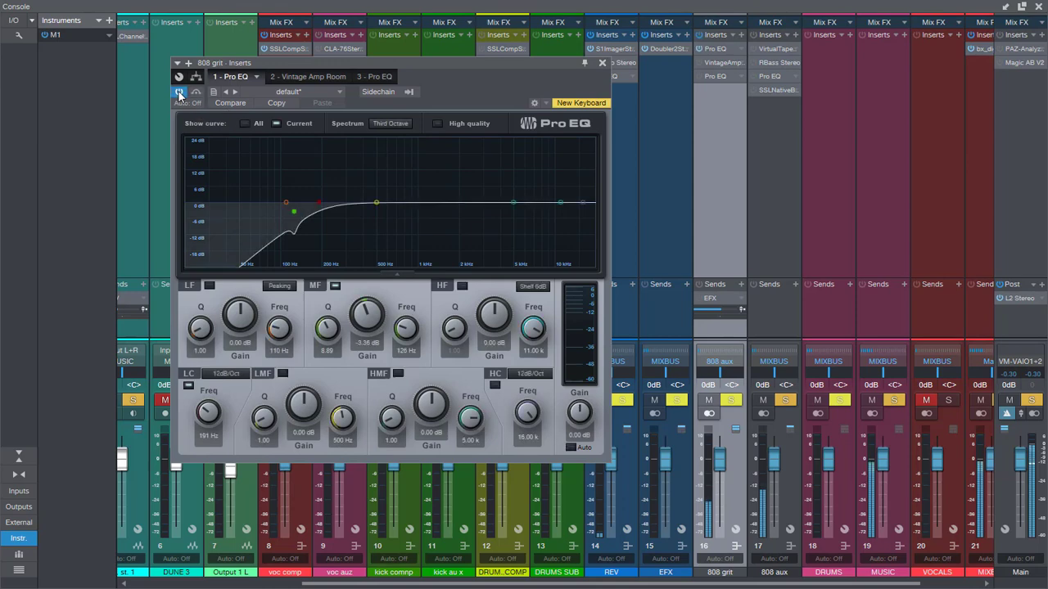
- Activate the Vintage Amp Room and the third-slot Pro EQ on the 808 grit channel, closing each plug-in window
{"action": "left_click", "coordinate": [722, 64]}
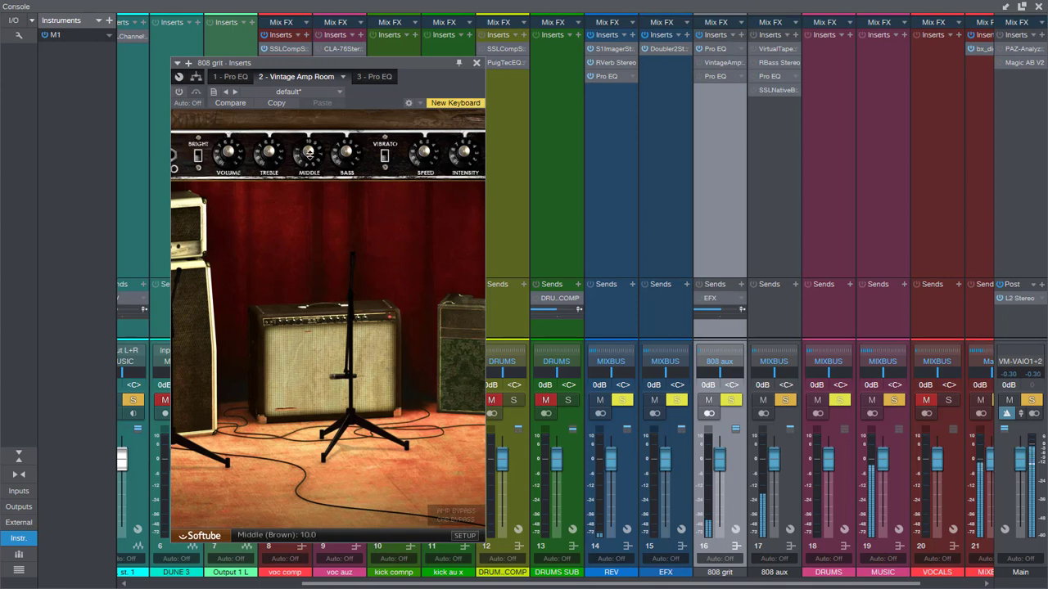
{"action": "left_click", "coordinate": [179, 92]}
{"action": "left_click", "coordinate": [477, 63]}
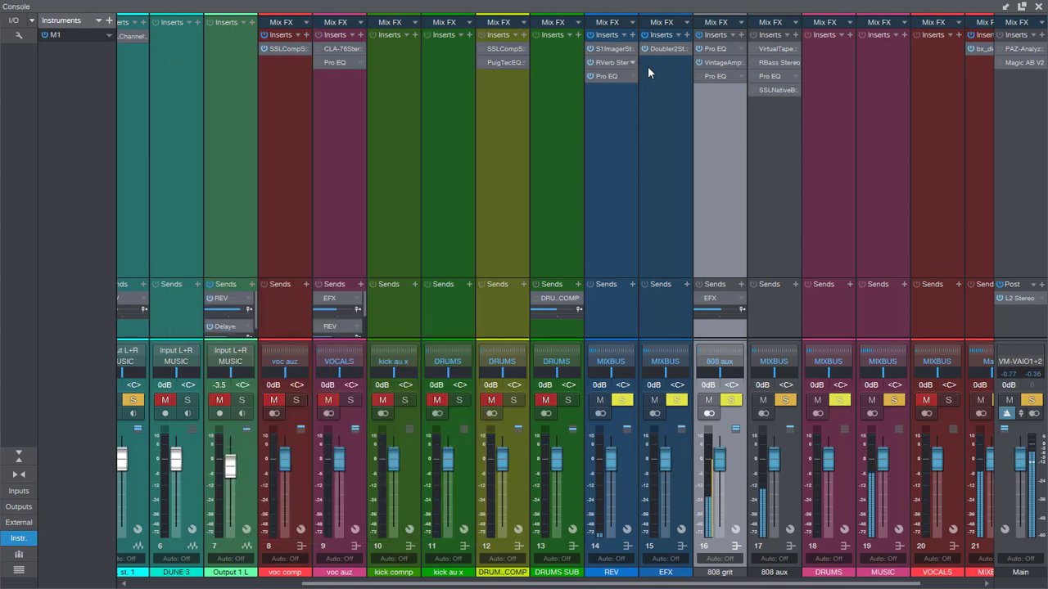
{"action": "left_click", "coordinate": [714, 76]}
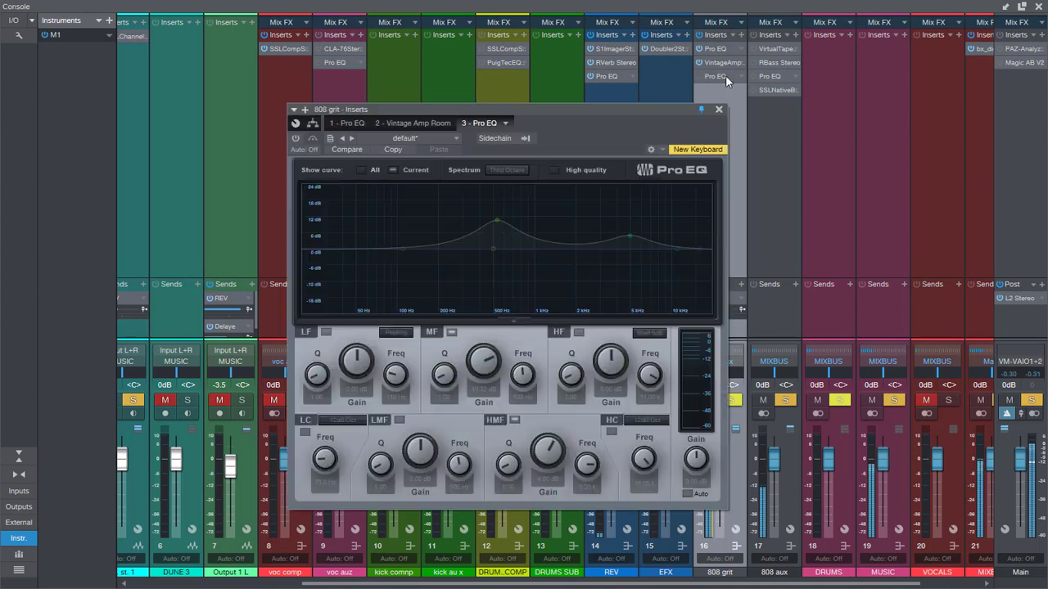
{"action": "left_click", "coordinate": [296, 138]}
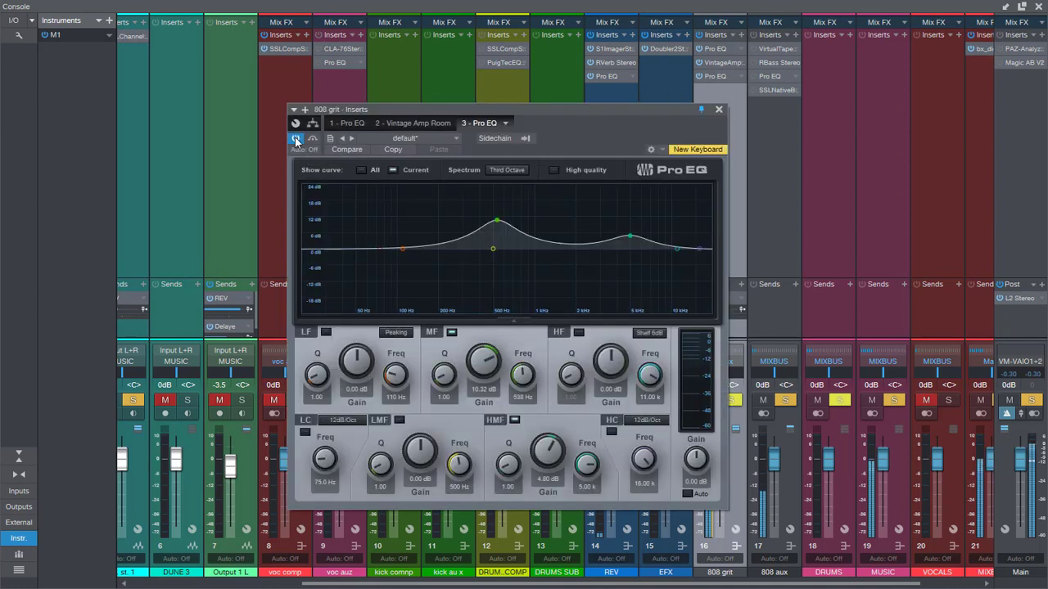
{"action": "left_click", "coordinate": [720, 109]}
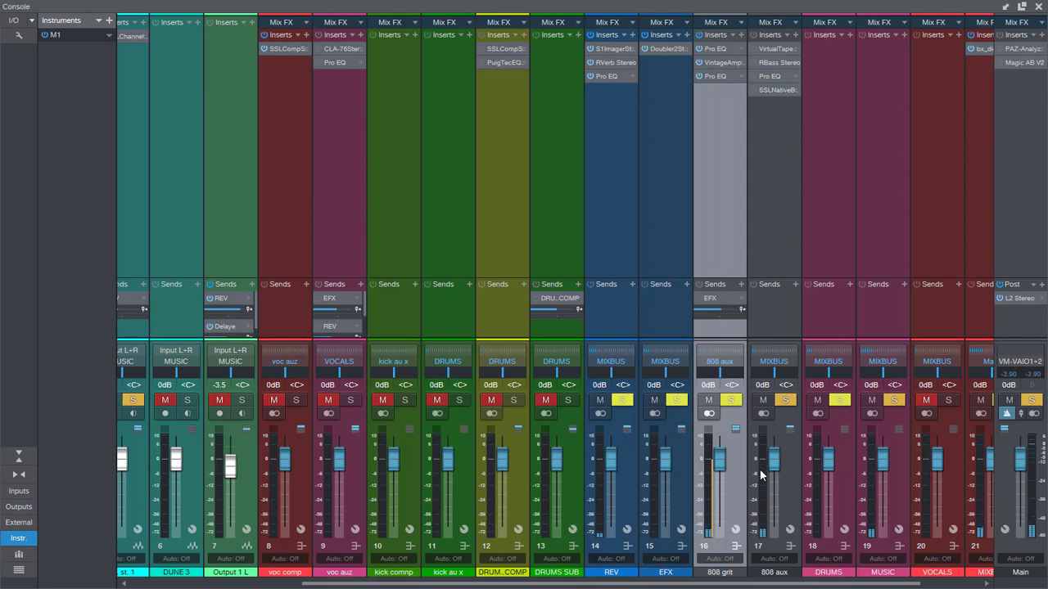
- Open Virtual Tape Machines on the 808 aux channel, reposition its window and activate the plug-in
{"action": "left_click", "coordinate": [760, 501]}
{"action": "left_click", "coordinate": [730, 498]}
{"action": "left_click", "coordinate": [789, 498]}
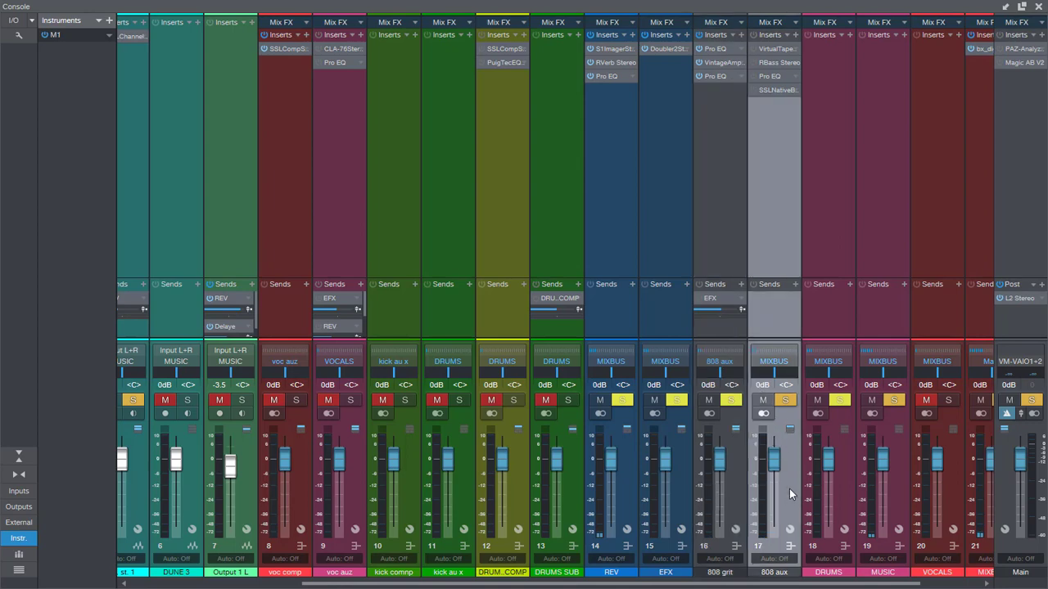
{"action": "double_click", "coordinate": [775, 50]}
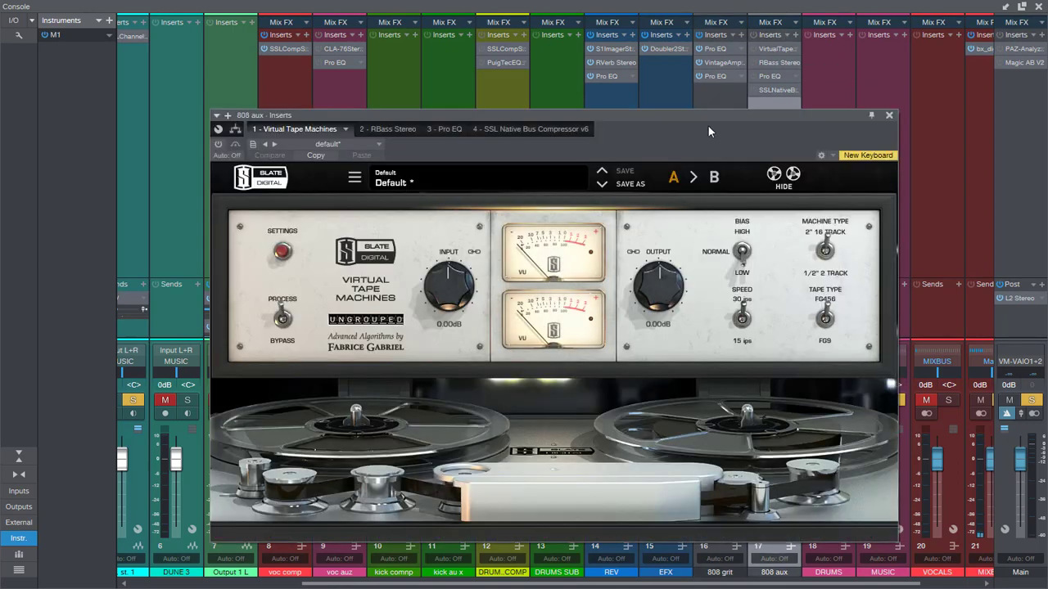
{"action": "left_click_drag", "start_coordinate": [708, 131], "coordinate": [591, 94]}
{"action": "left_click_drag", "start_coordinate": [716, 87], "coordinate": [800, 100]}
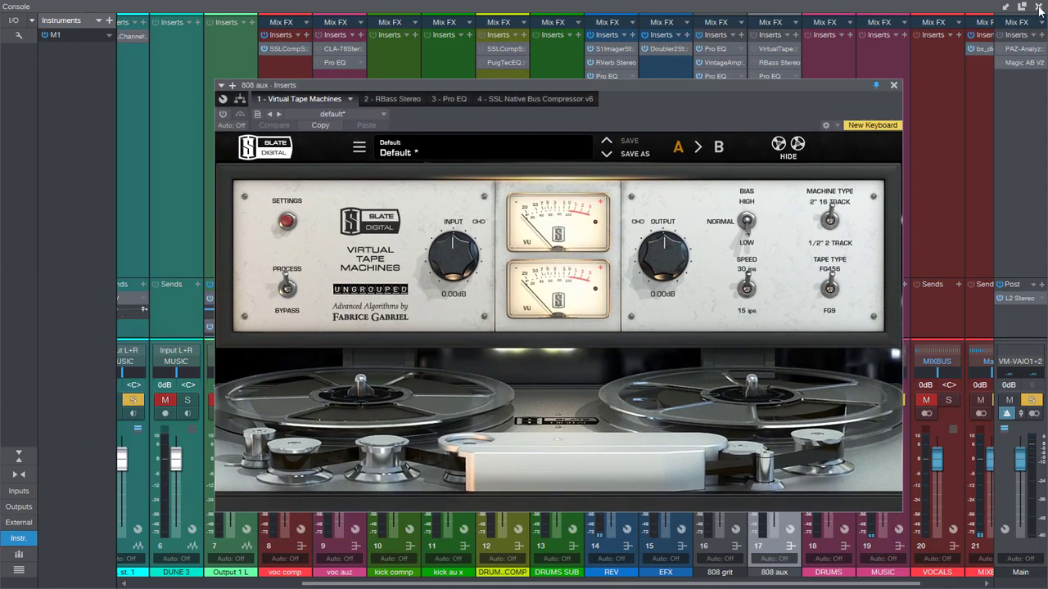
{"action": "left_click_drag", "start_coordinate": [722, 95], "coordinate": [687, 93]}
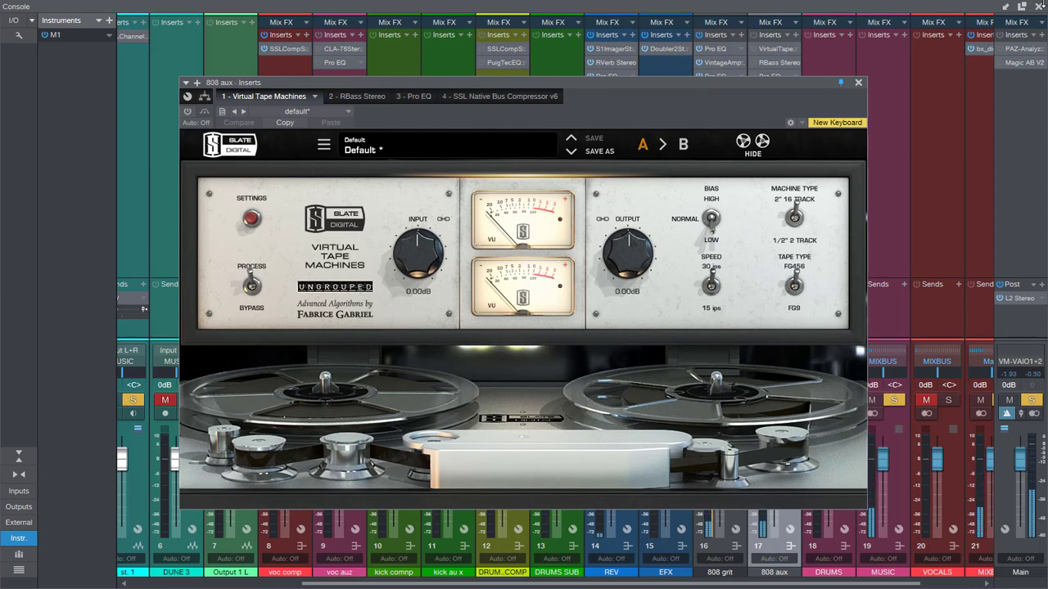
{"action": "left_click", "coordinate": [187, 112]}
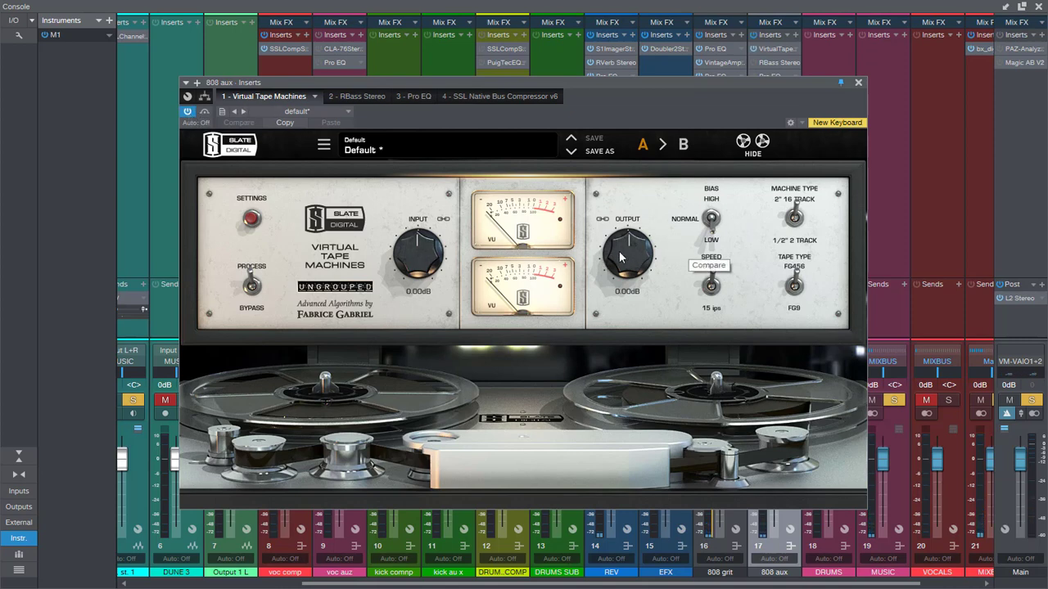
- Compare Virtual Tape Machines in bypass and process modes on the 808 aux channel
{"action": "left_click", "coordinate": [713, 228]}
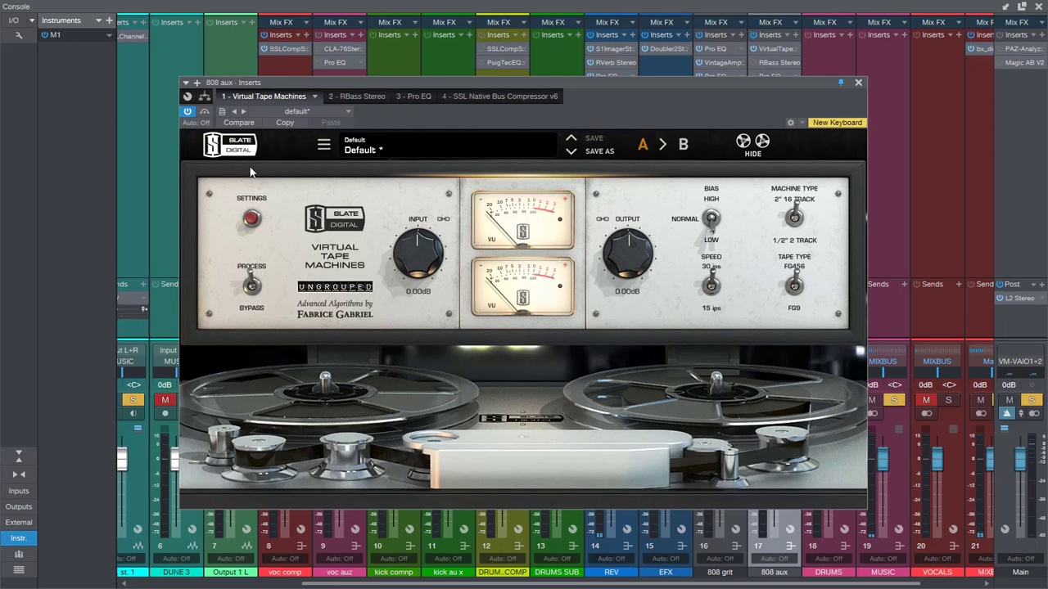
{"action": "left_click", "coordinate": [252, 284]}
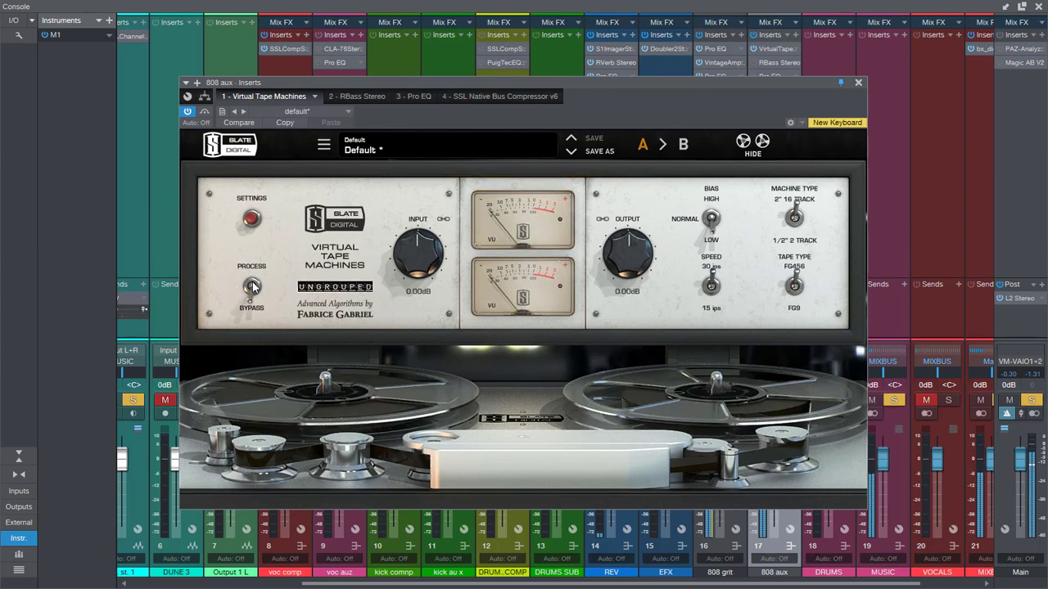
{"action": "left_click", "coordinate": [252, 286]}
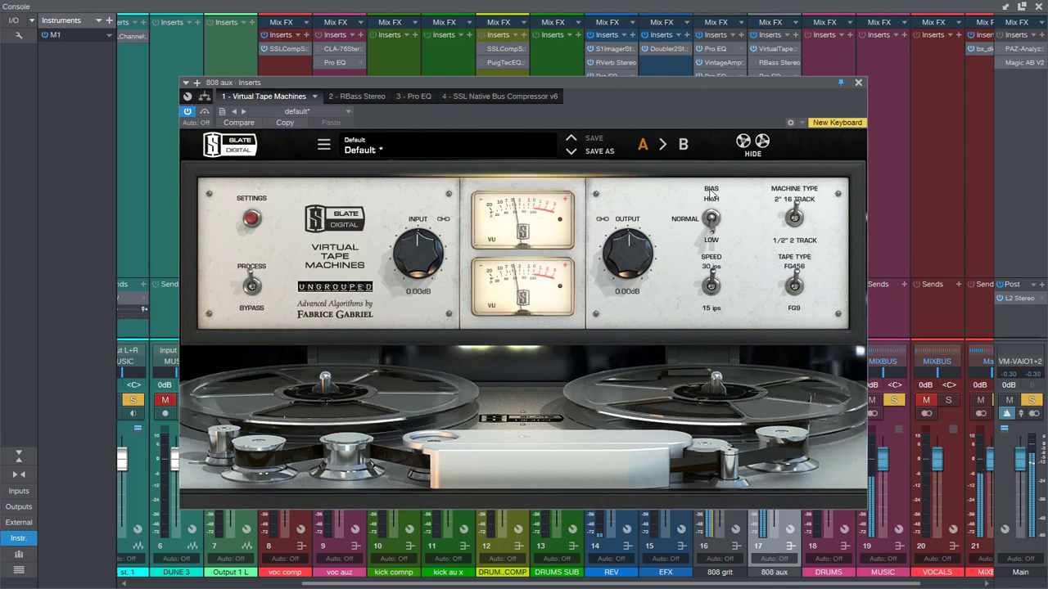
- Return to the arrangement, add the Output 1 L track to the soloed tracks and close its empty inserts window
{"action": "left_click", "coordinate": [1037, 10]}
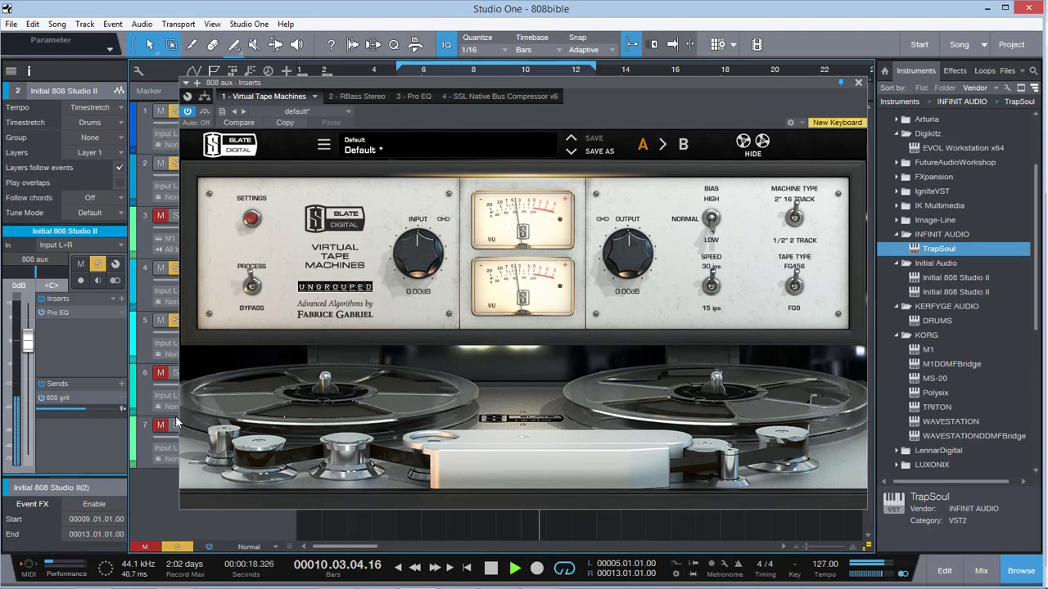
{"action": "left_click", "coordinate": [160, 428]}
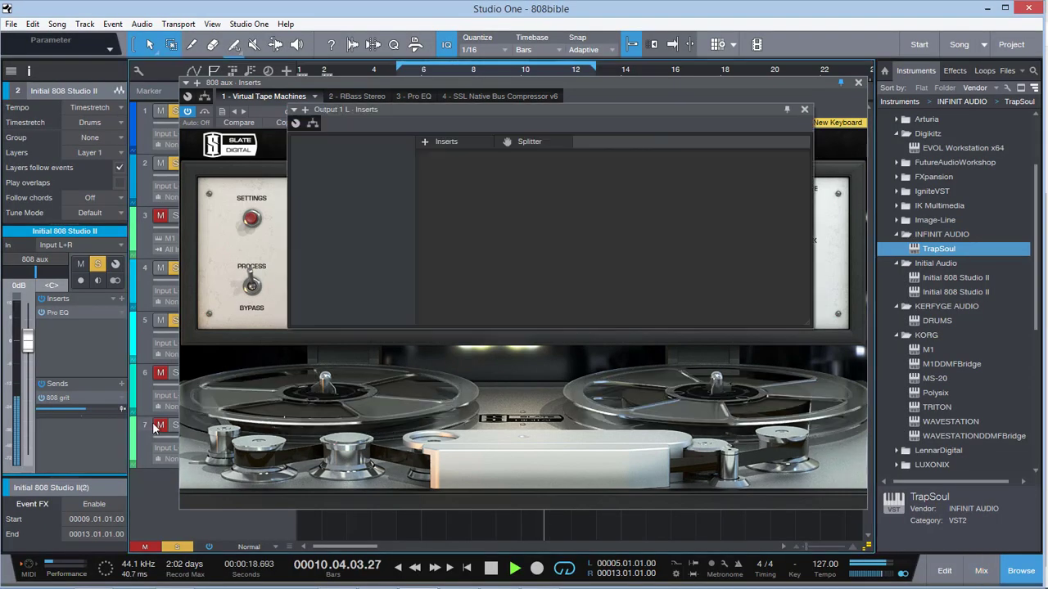
{"action": "left_click", "coordinate": [803, 109]}
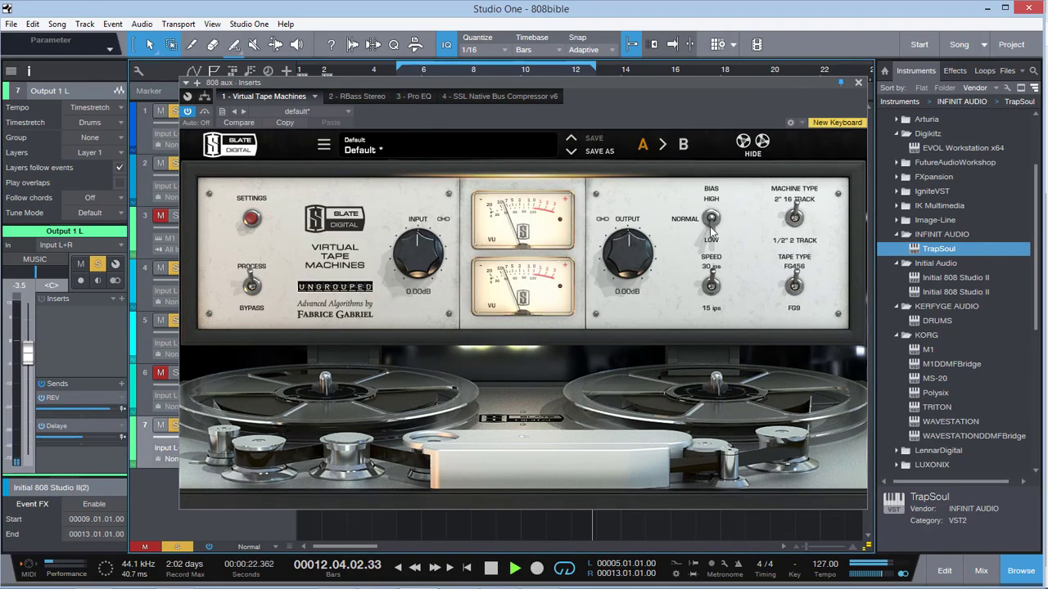
- Compare the tape processing with bypass with Output 1 L playing, then reopen the console and close Virtual Tape Machines
{"action": "left_click", "coordinate": [251, 286]}
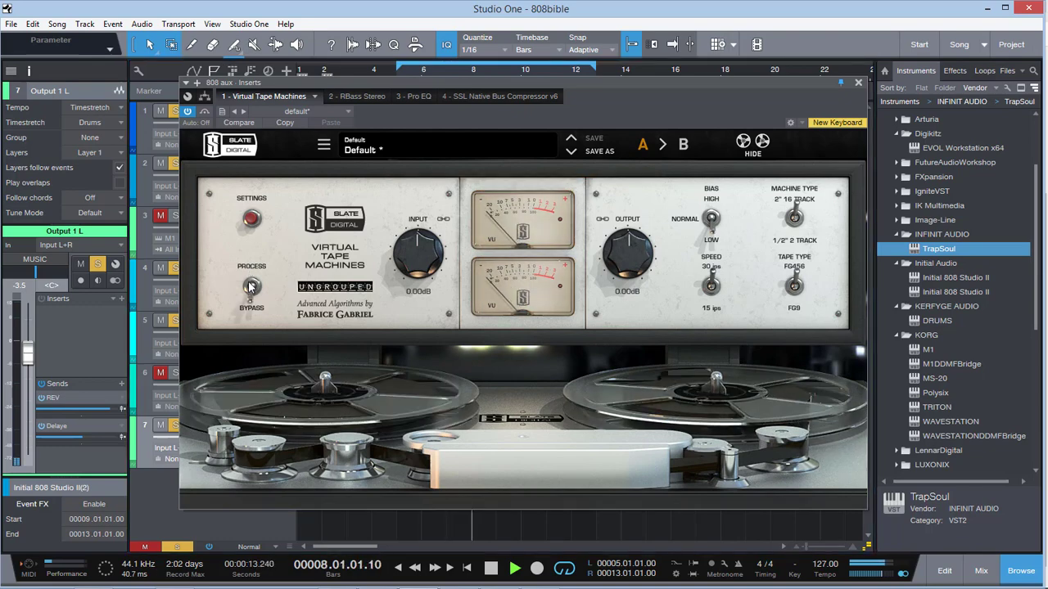
{"action": "left_click", "coordinate": [251, 285]}
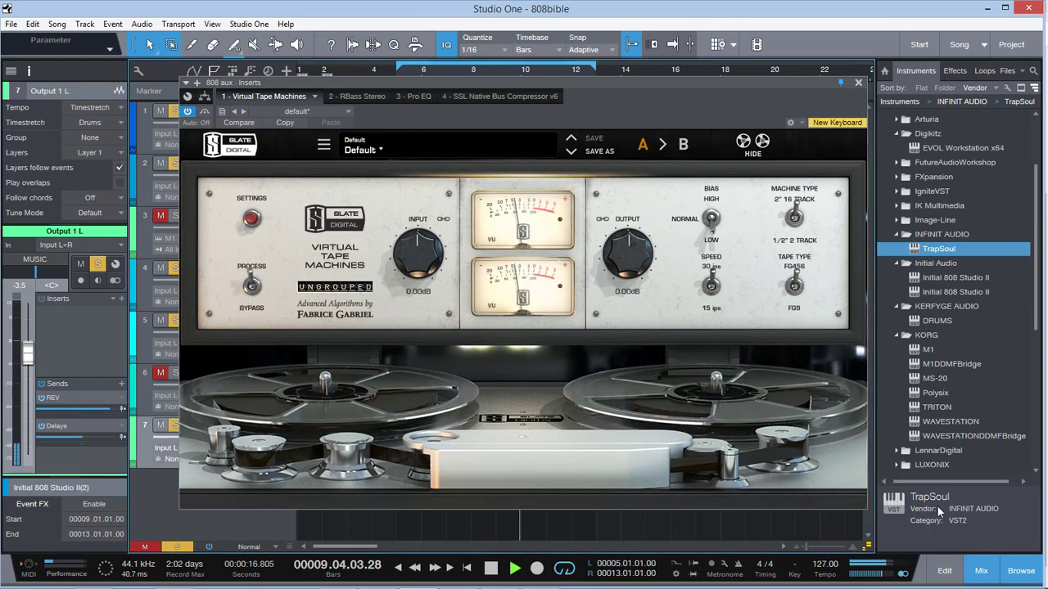
{"action": "left_click", "coordinate": [980, 571]}
{"action": "left_click_drag", "start_coordinate": [713, 583], "coordinate": [790, 584]}
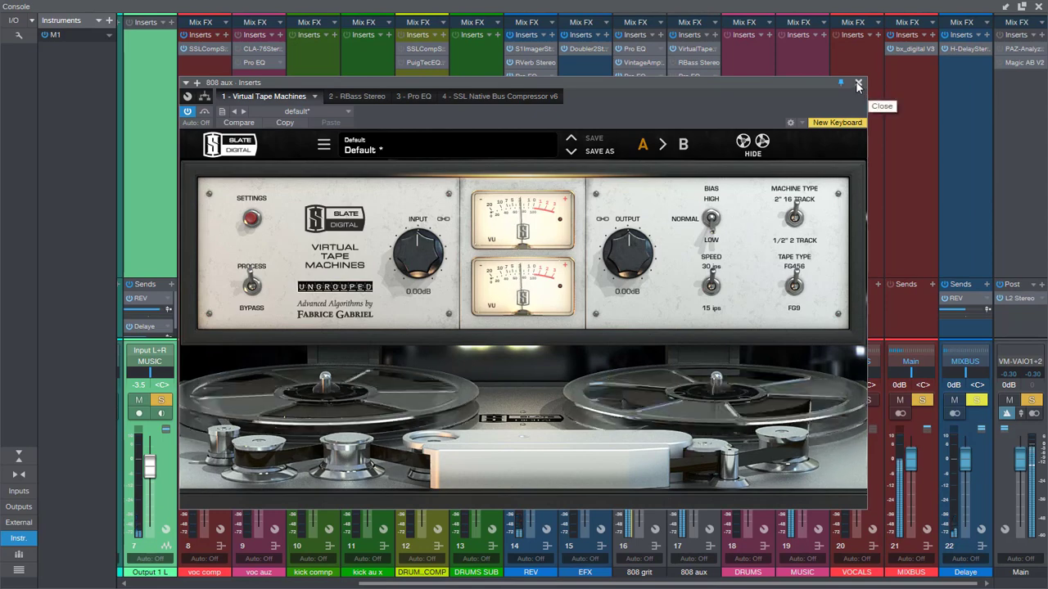
{"action": "left_click", "coordinate": [857, 85]}
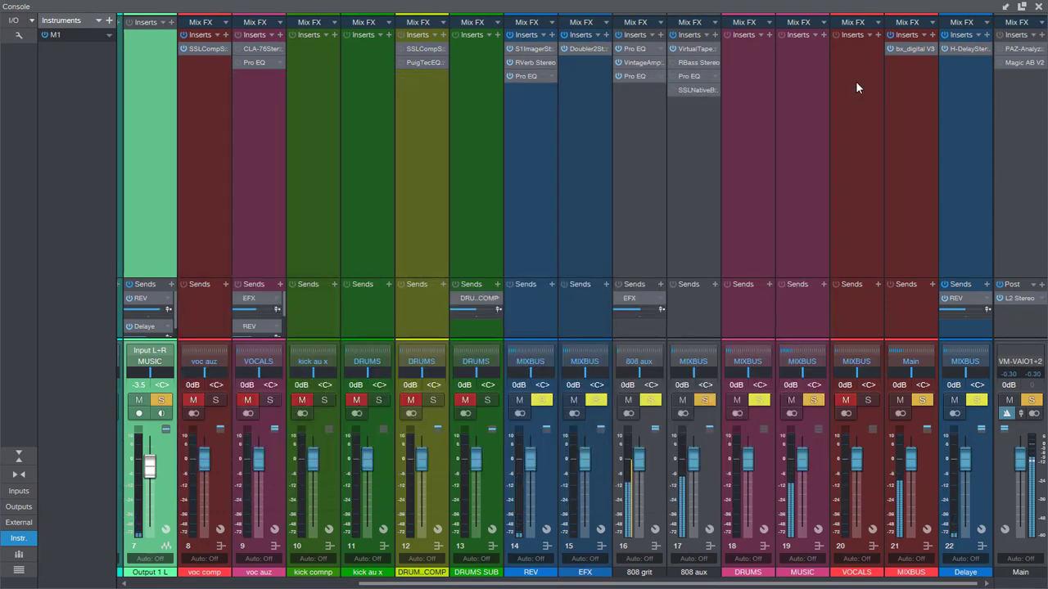
- Open RBass Stereo on the 808 aux channel and position its window to examine the Freq, Intensity and Gain controls
{"action": "left_click", "coordinate": [687, 61]}
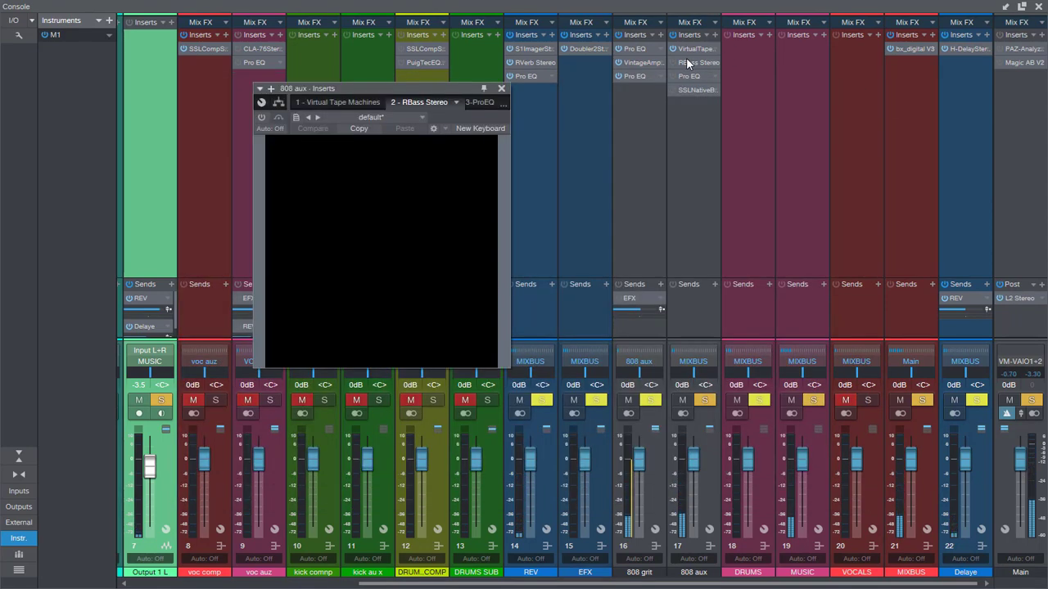
{"action": "left_click_drag", "start_coordinate": [424, 92], "coordinate": [465, 119]}
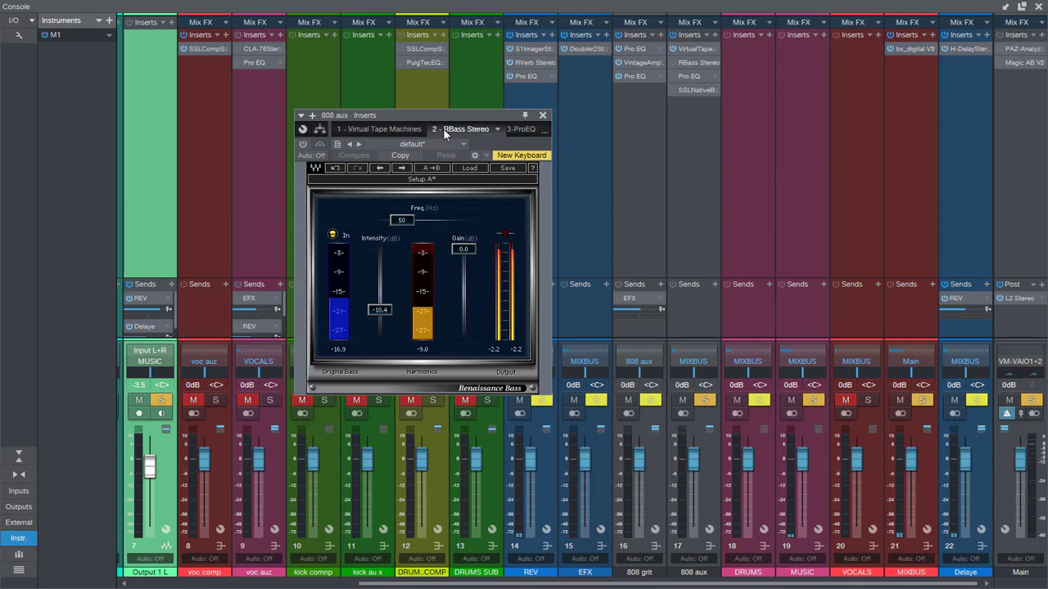
{"action": "left_click_drag", "start_coordinate": [435, 119], "coordinate": [514, 116]}
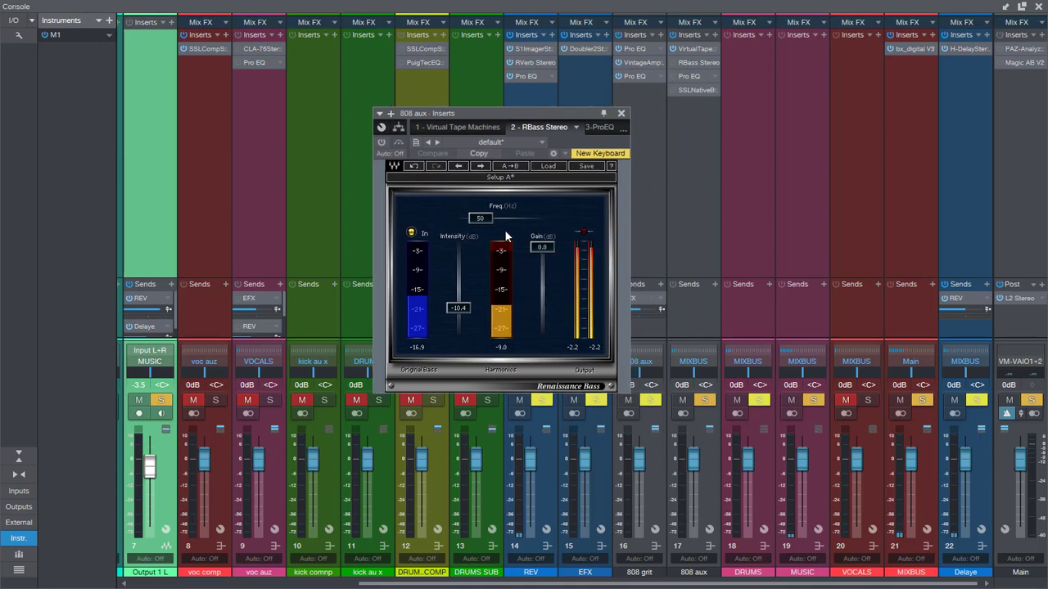
{"action": "left_click_drag", "start_coordinate": [529, 119], "coordinate": [459, 113]}
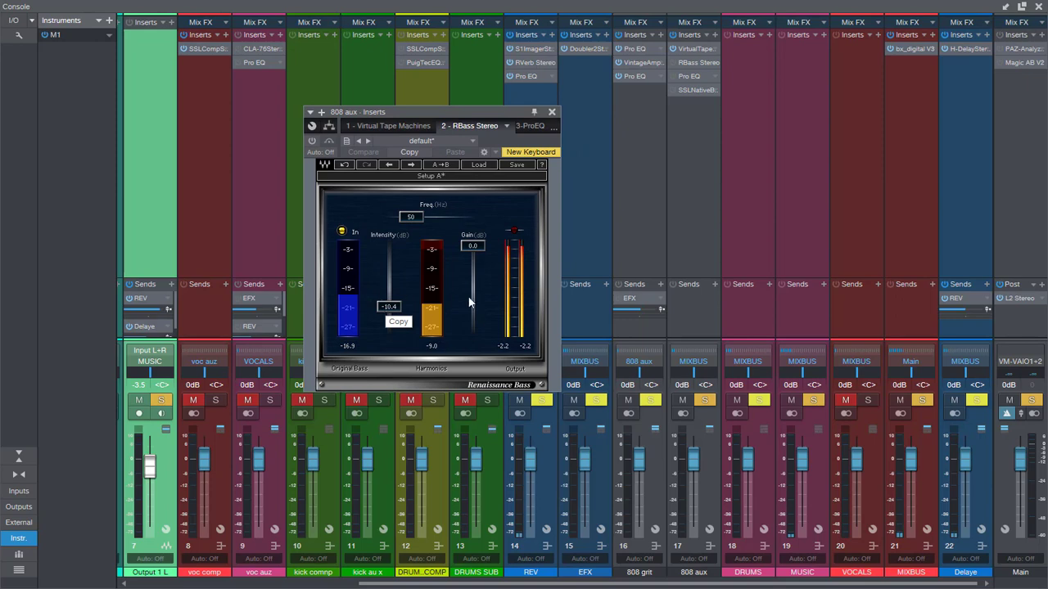
{"action": "left_click_drag", "start_coordinate": [459, 115], "coordinate": [536, 112]}
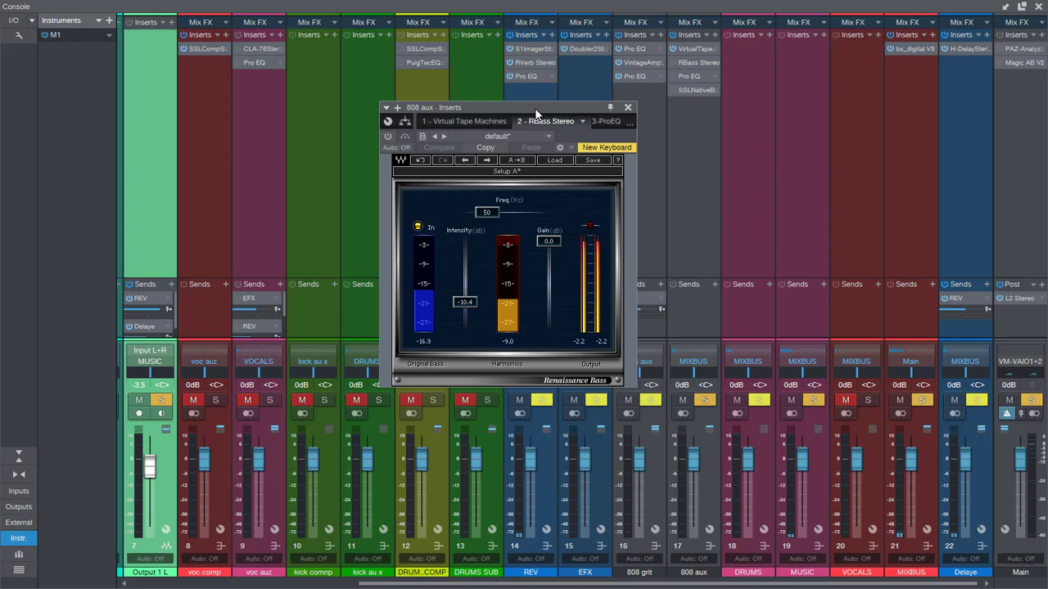
{"action": "left_click_drag", "start_coordinate": [536, 112], "coordinate": [554, 111]}
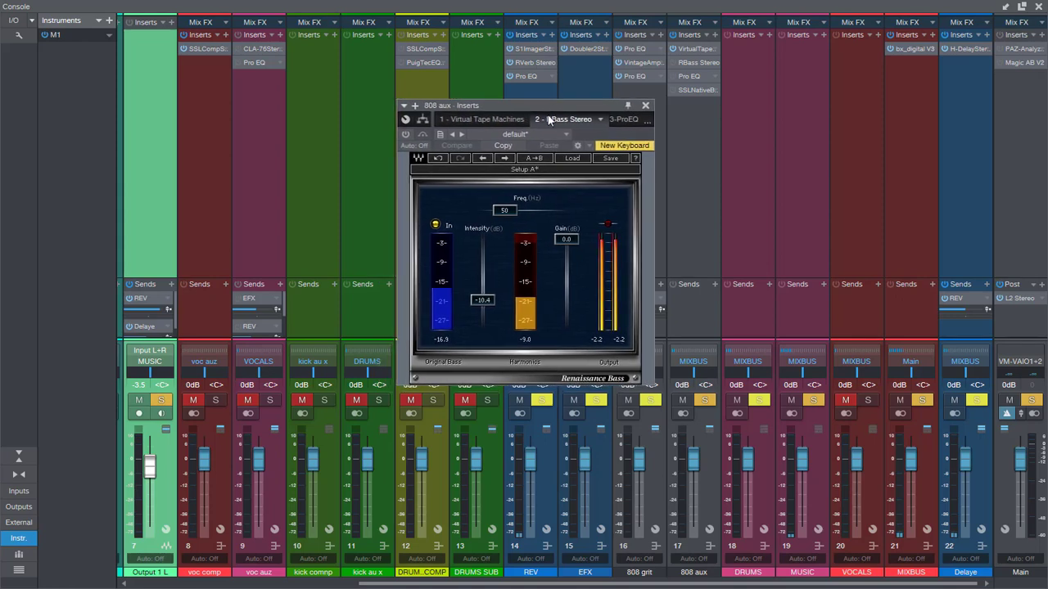
- Return to the arrangement, review the Pro EQ on the Initial 808 Studio II track and close it
{"action": "left_click", "coordinate": [1037, 7]}
{"action": "left_click", "coordinate": [267, 196]}
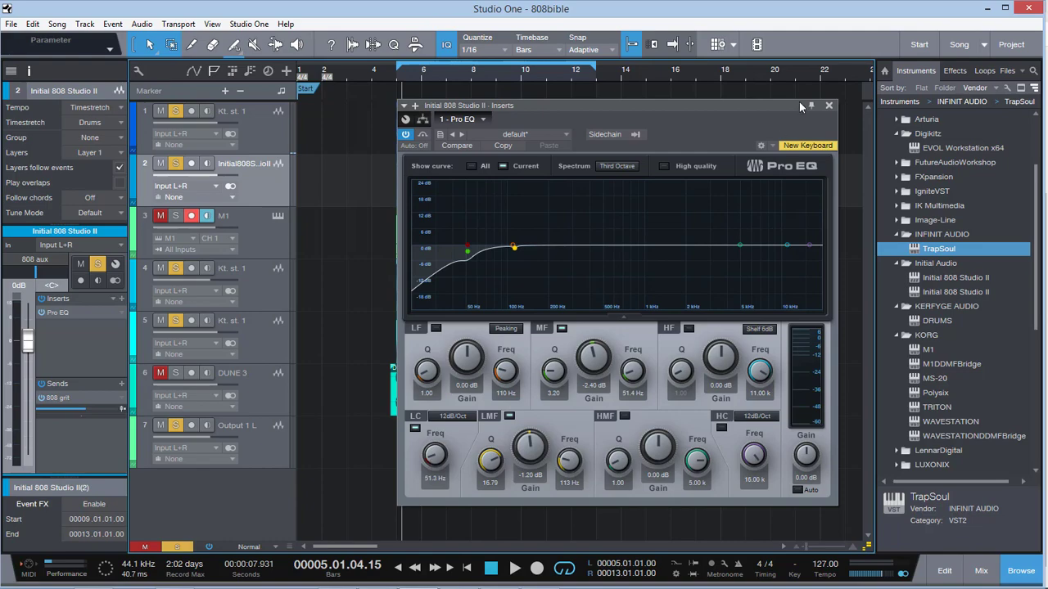
{"action": "left_click", "coordinate": [828, 108]}
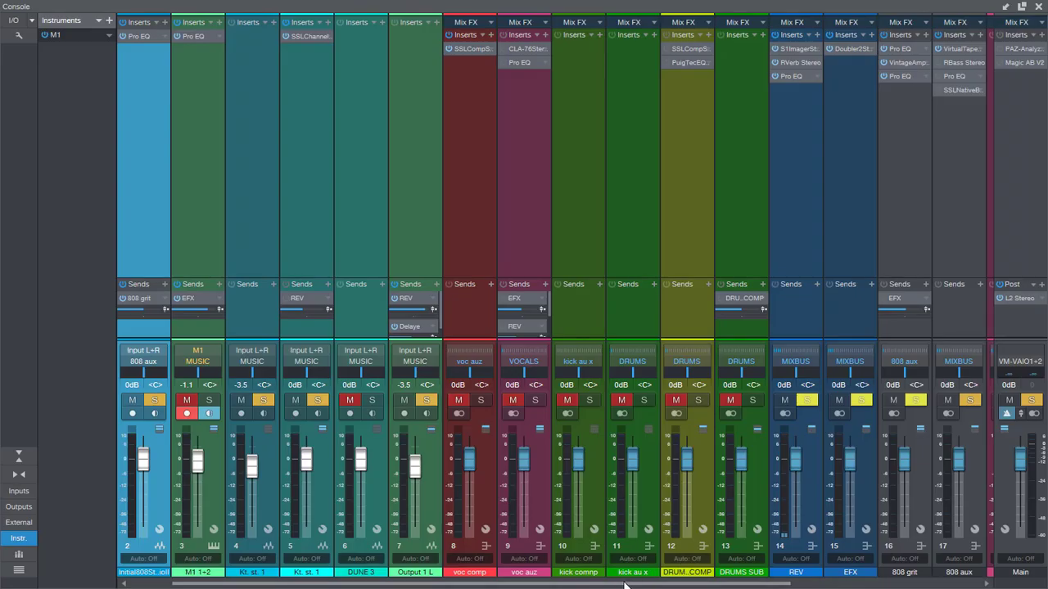
- Bring up RBass Stereo on the 808 aux channel in the console, activate it and compare it with bypass
{"action": "left_click_drag", "start_coordinate": [625, 584], "coordinate": [827, 576]}
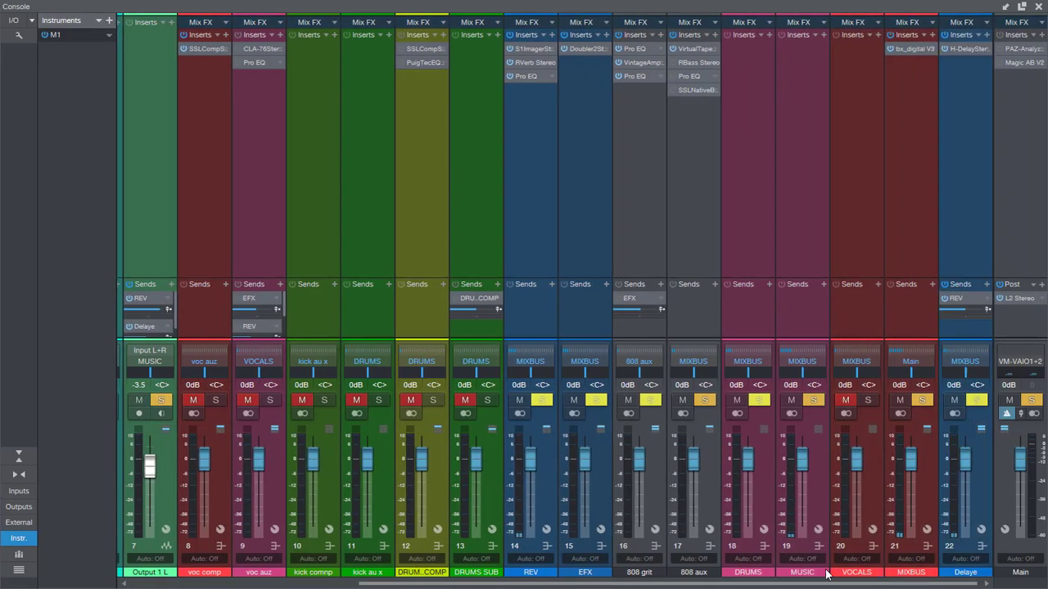
{"action": "left_click", "coordinate": [690, 63]}
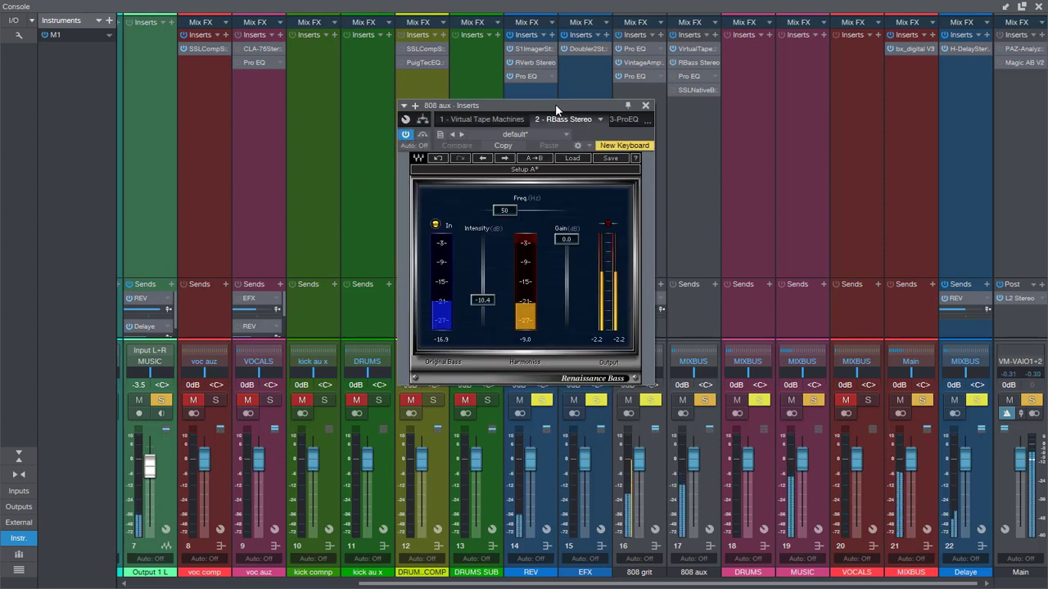
{"action": "left_click_drag", "start_coordinate": [555, 104], "coordinate": [500, 90]}
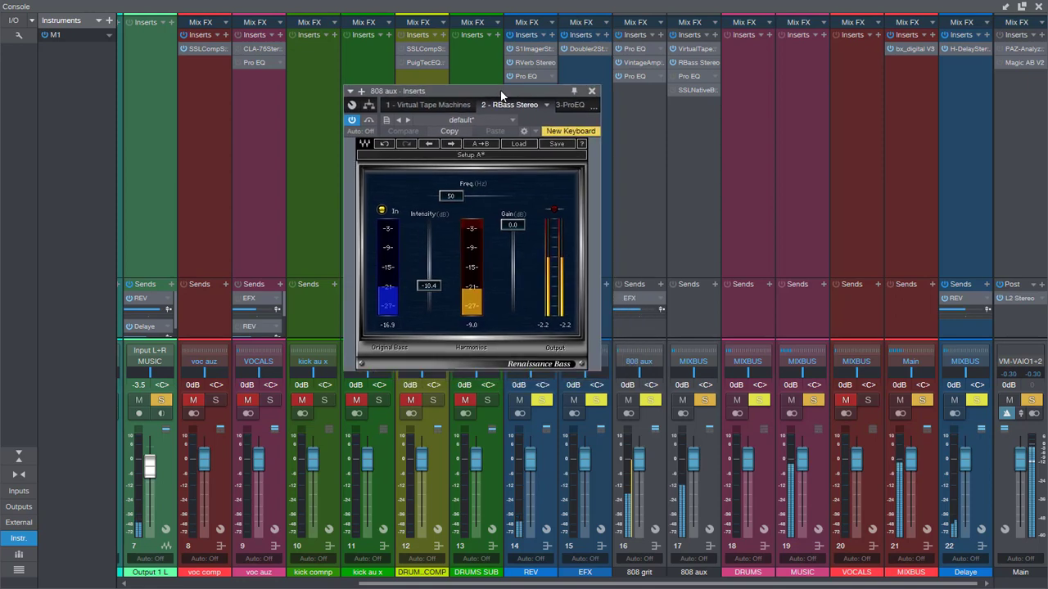
{"action": "left_click", "coordinate": [369, 122]}
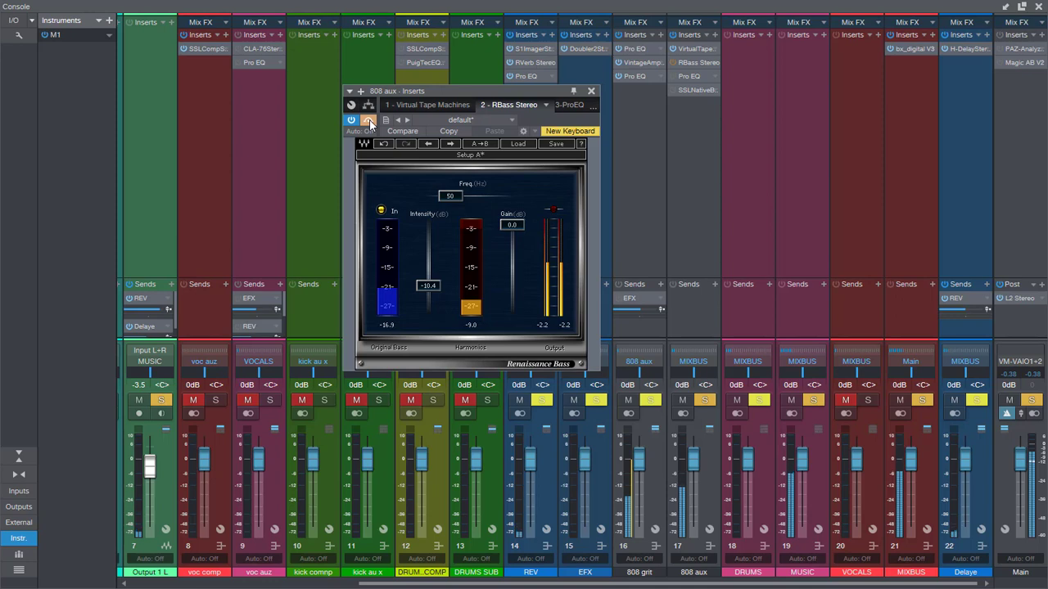
{"action": "left_click", "coordinate": [369, 122]}
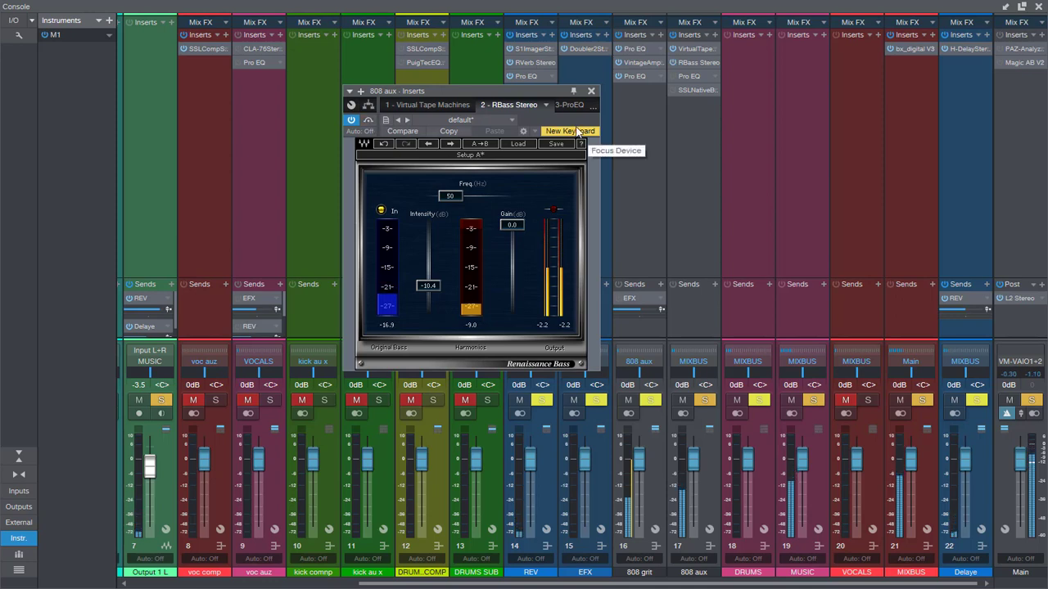
- Try the RBass frequency at 78 Hz, then return it to 50 Hz
{"action": "mouse_move", "coordinate": [451, 194]}
{"action": "left_mouse_down"}
{"action": "mouse_move", "coordinate": [495, 194]}
{"action": "mouse_move", "coordinate": [464, 194]}
{"action": "left_mouse_up"}
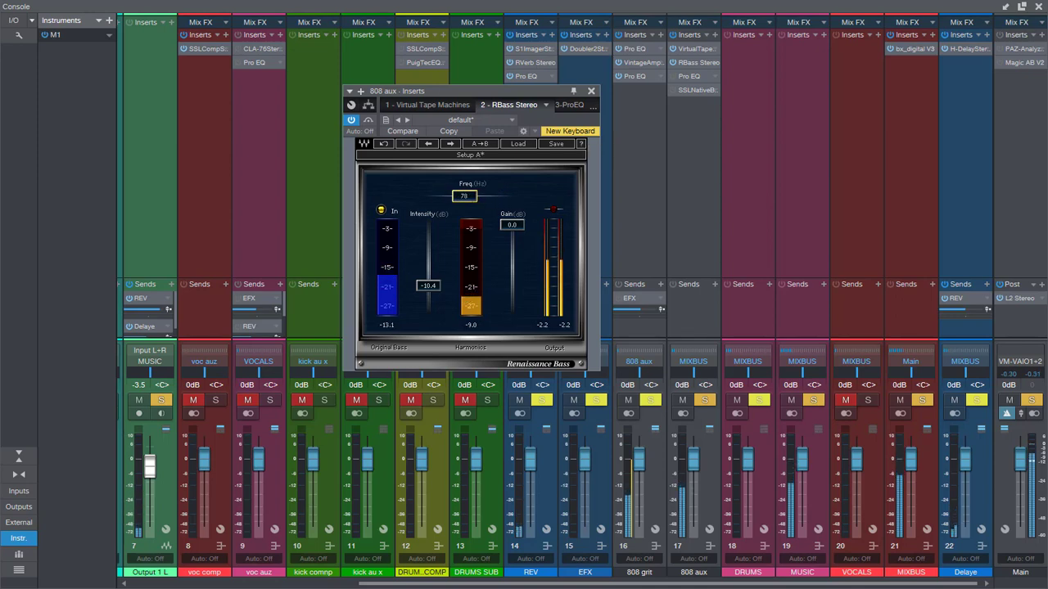
{"action": "scroll", "coordinate": [474, 196], "scroll_direction": "down", "scroll_amount": 3}
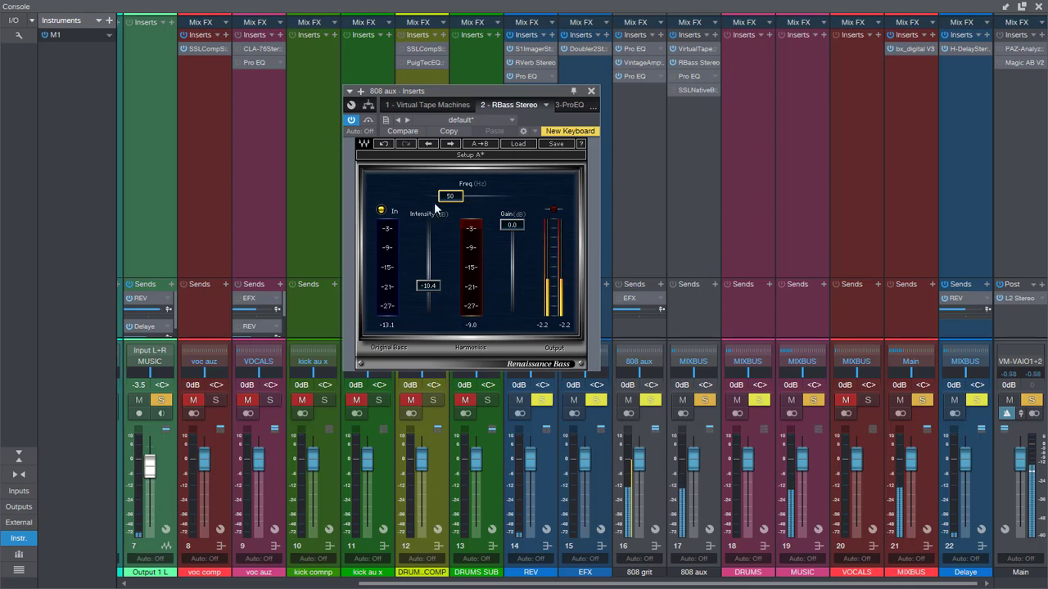
- Activate the Pro EQ on the 808 aux, set its MF gain to -6.48 dB during playback and close it
{"action": "left_click", "coordinate": [695, 74]}
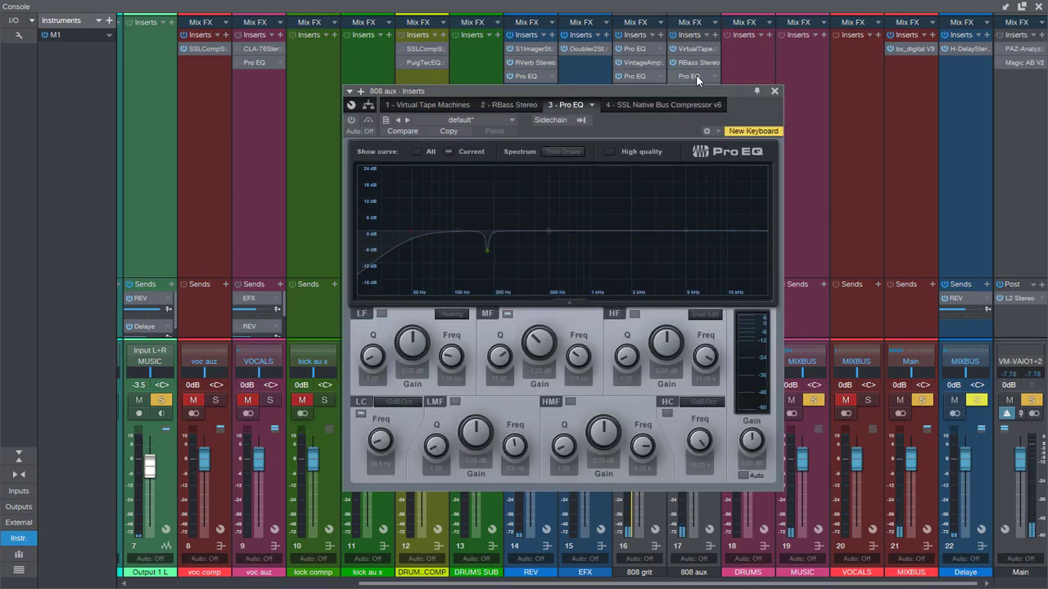
{"action": "left_click", "coordinate": [351, 120]}
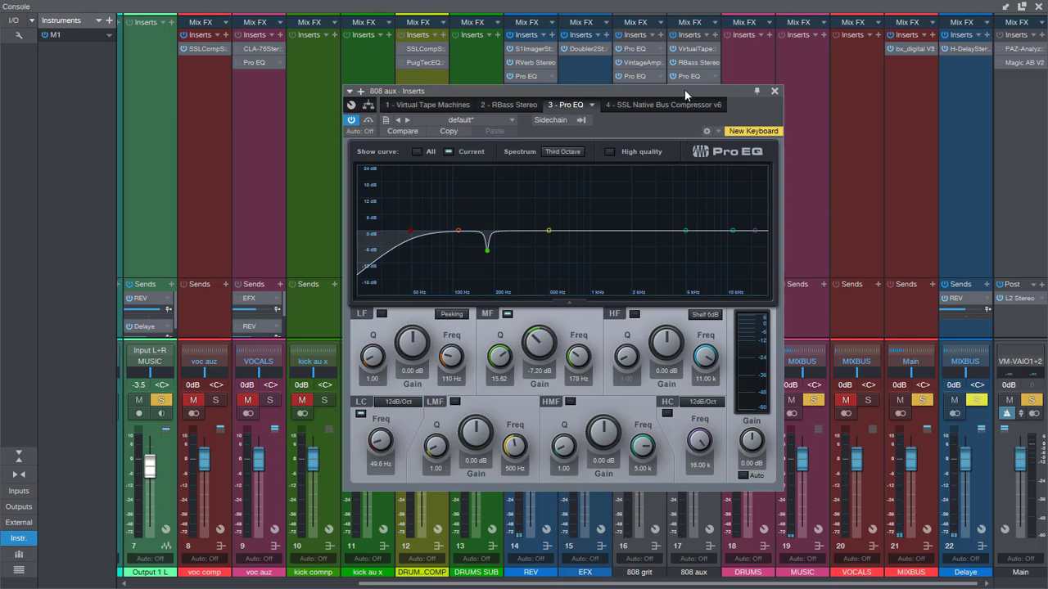
{"action": "left_click_drag", "start_coordinate": [685, 95], "coordinate": [591, 101]}
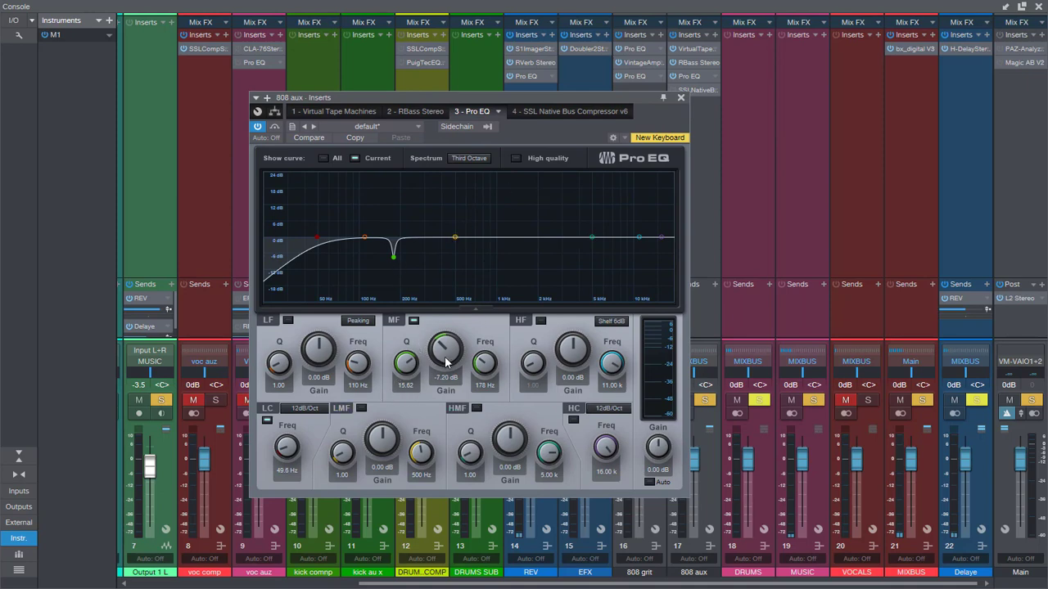
{"action": "key", "text": "space"}
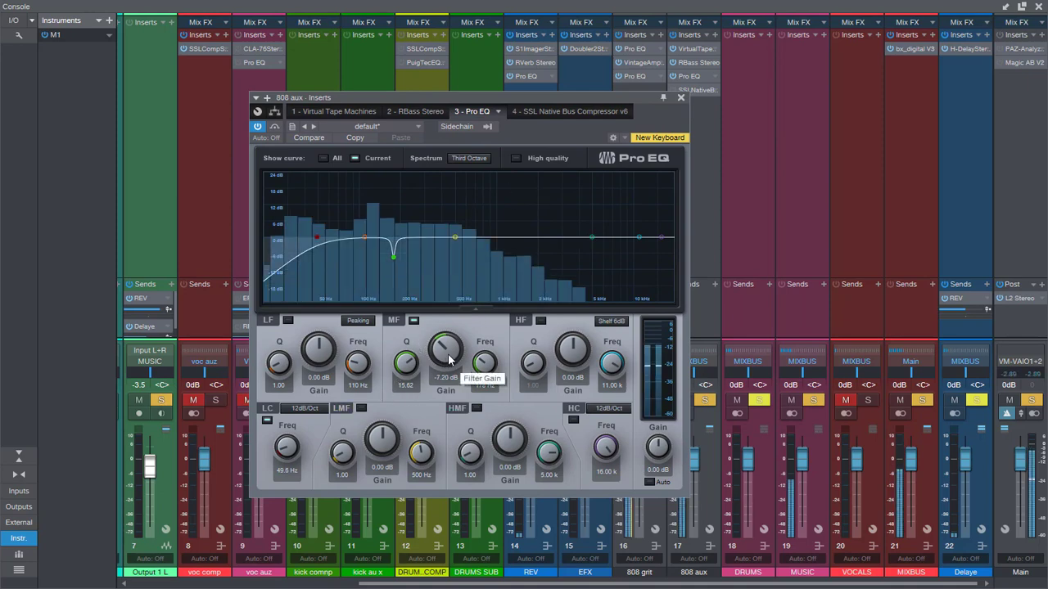
{"action": "mouse_move", "coordinate": [448, 358]}
{"action": "left_mouse_down"}
{"action": "mouse_move", "coordinate": [456, 236]}
{"action": "mouse_move", "coordinate": [455, 354]}
{"action": "left_mouse_up"}
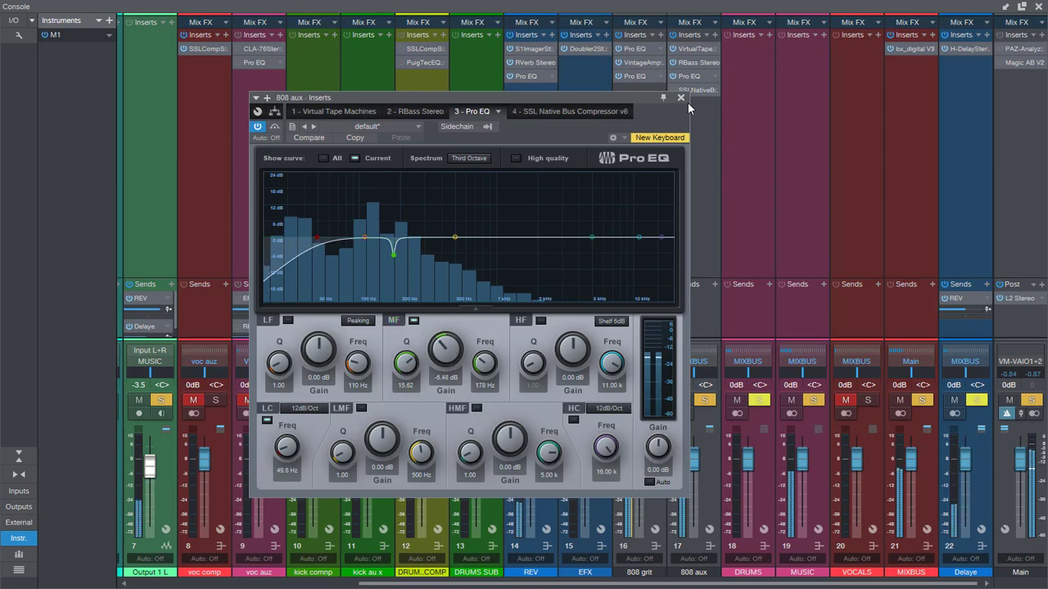
{"action": "left_click", "coordinate": [680, 97]}
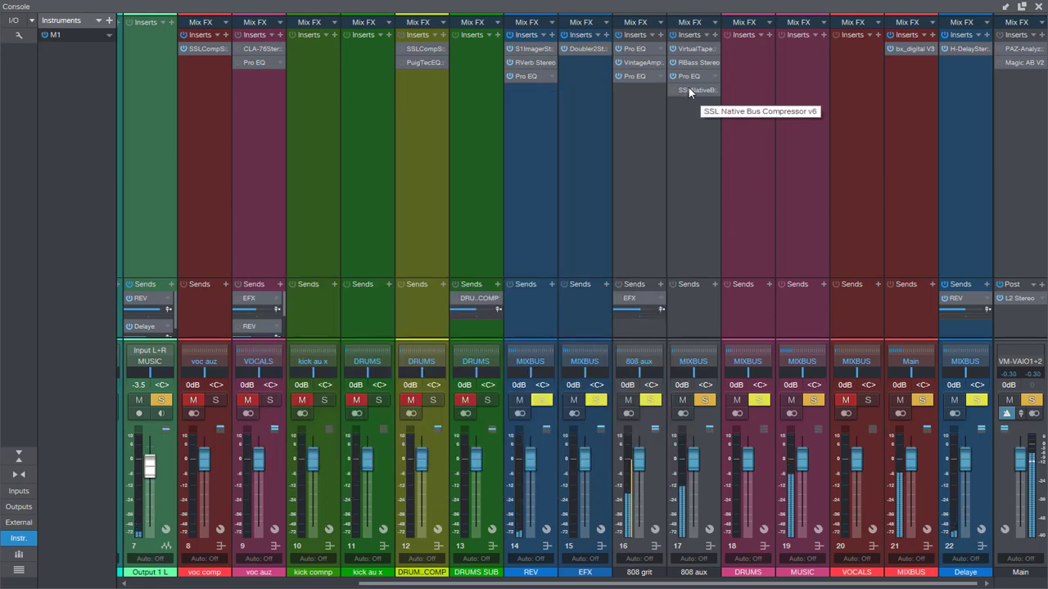
- Activate the SSL Native Bus Compressor on the 808 aux, compare the sound with its compression switched out and in, and close it
{"action": "left_click", "coordinate": [689, 87]}
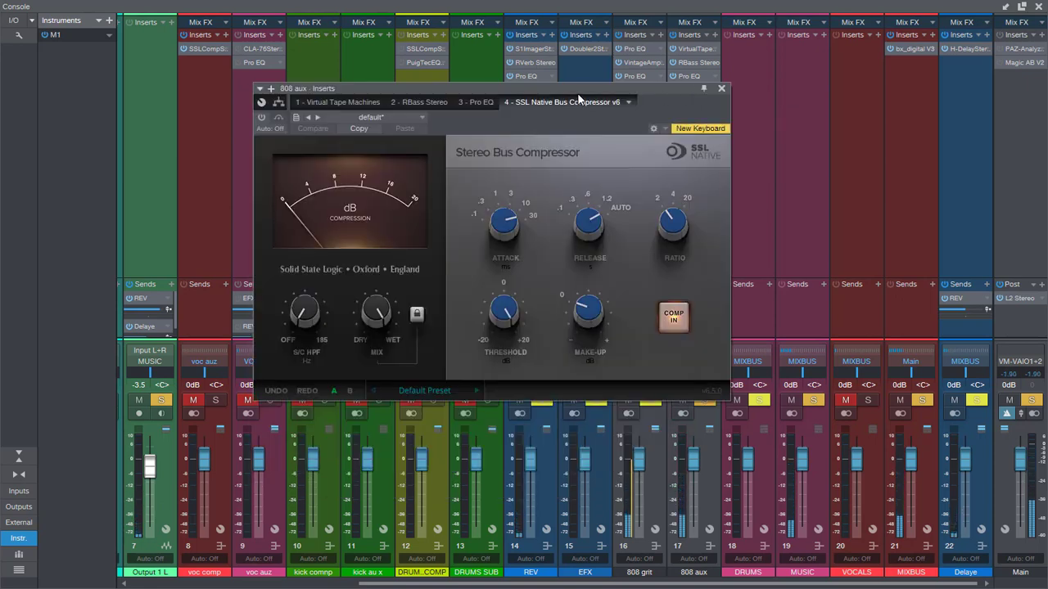
{"action": "left_click_drag", "start_coordinate": [583, 98], "coordinate": [630, 103]}
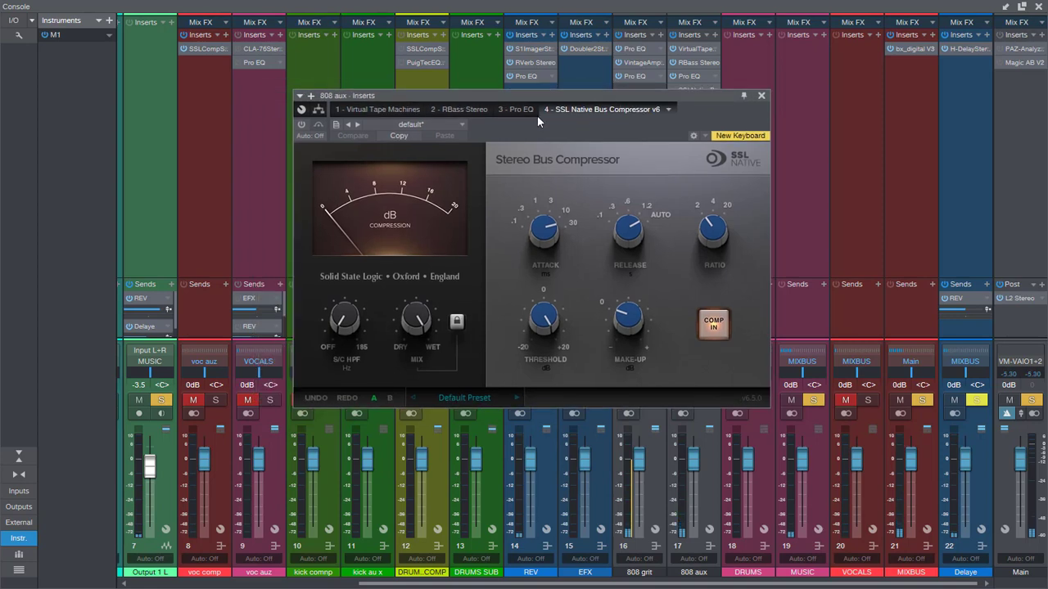
{"action": "left_click", "coordinate": [300, 125]}
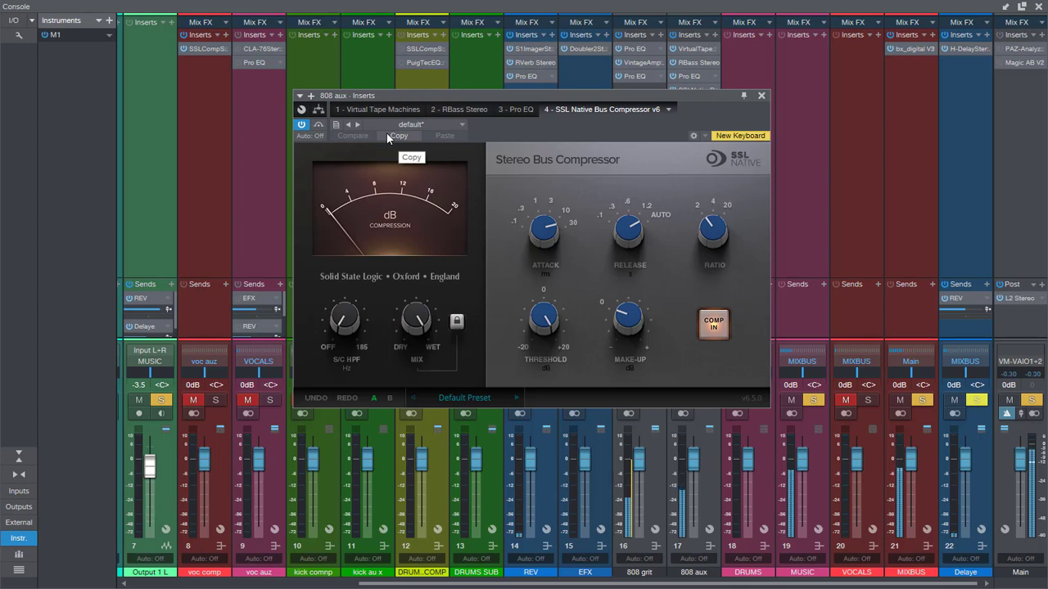
{"action": "left_click", "coordinate": [711, 325]}
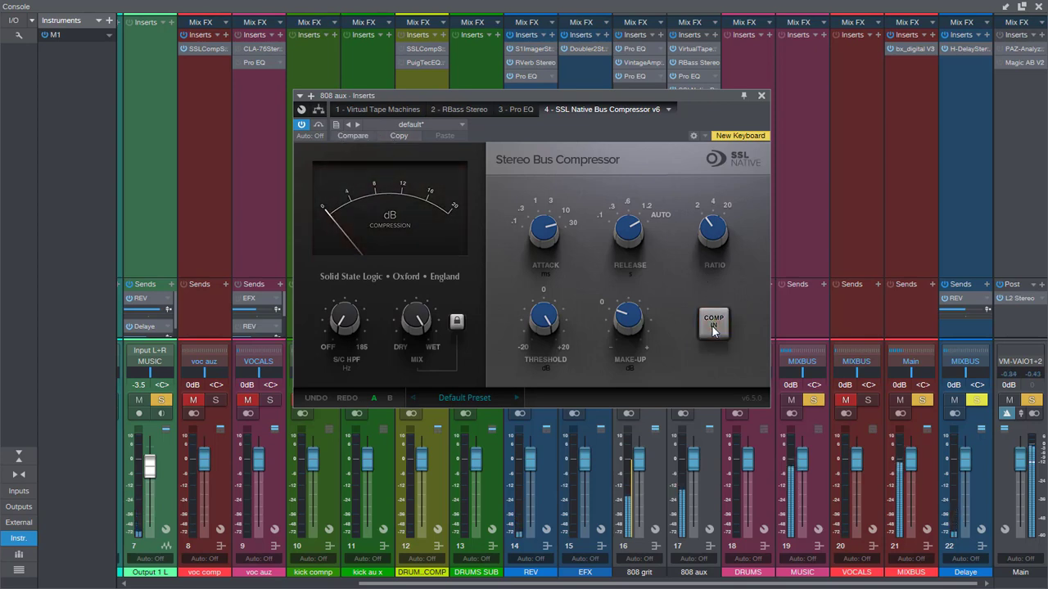
{"action": "left_click", "coordinate": [711, 325]}
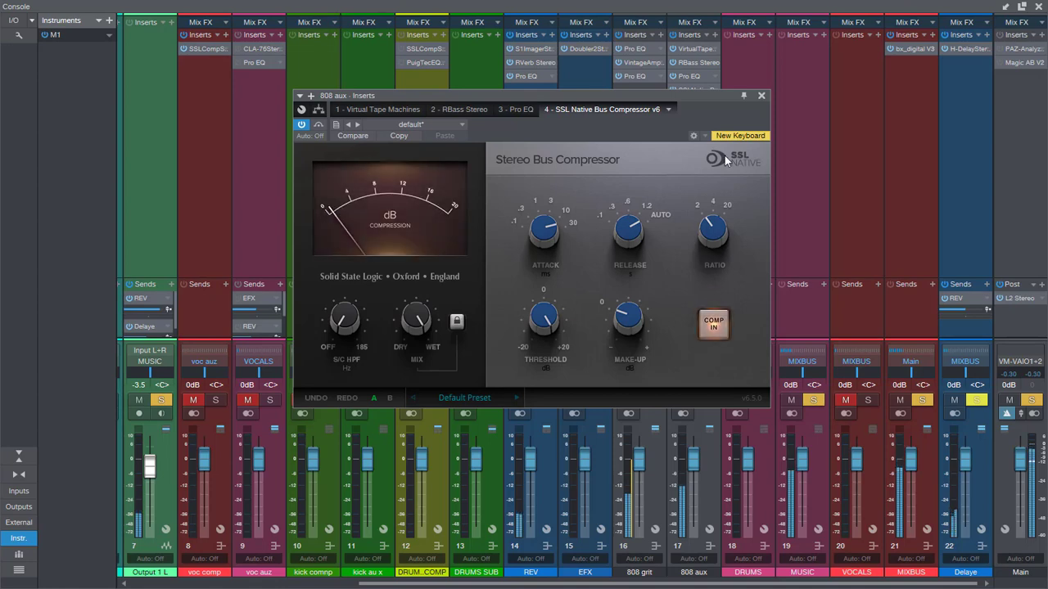
{"action": "left_click", "coordinate": [761, 95]}
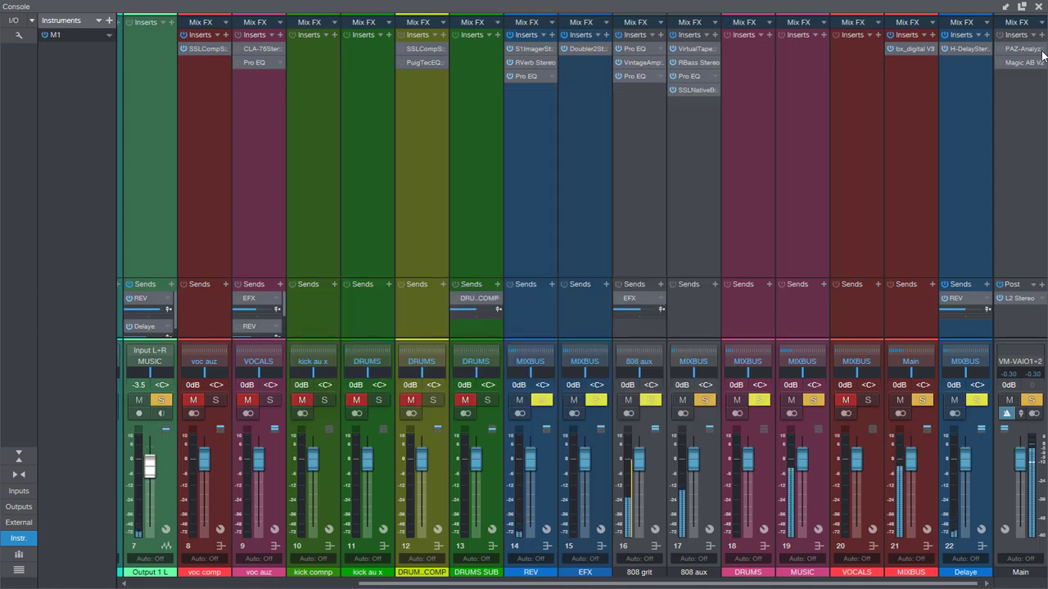
- Return to the arrangement, unmute the M1 track and mute the first Kt. st. 1 track and the Initial 808 Studio II track
{"action": "left_click", "coordinate": [1037, 6]}
{"action": "left_click", "coordinate": [259, 238]}
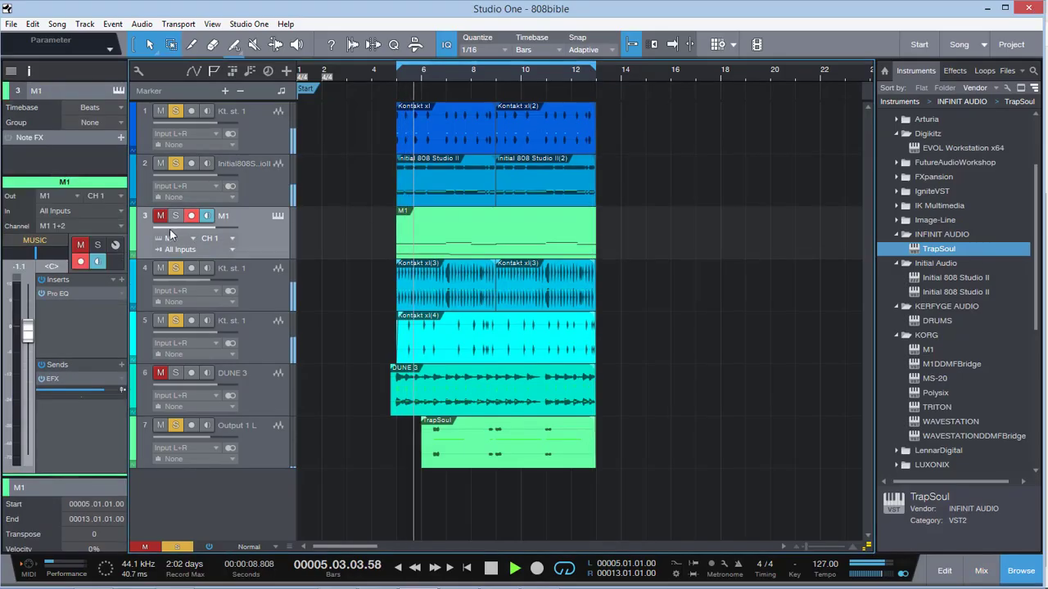
{"action": "left_click", "coordinate": [160, 216]}
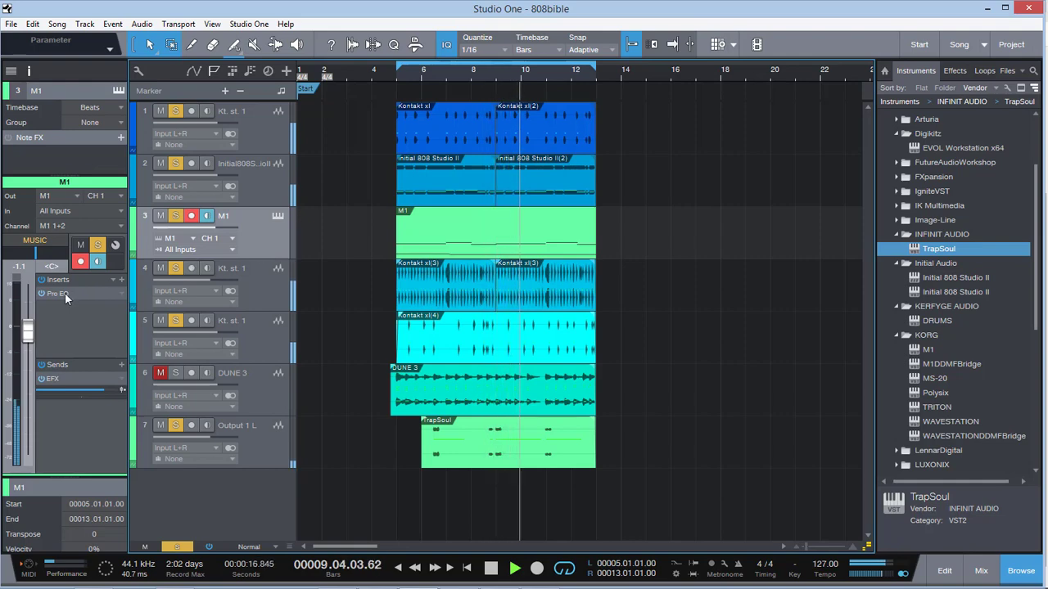
{"action": "key", "text": "space"}
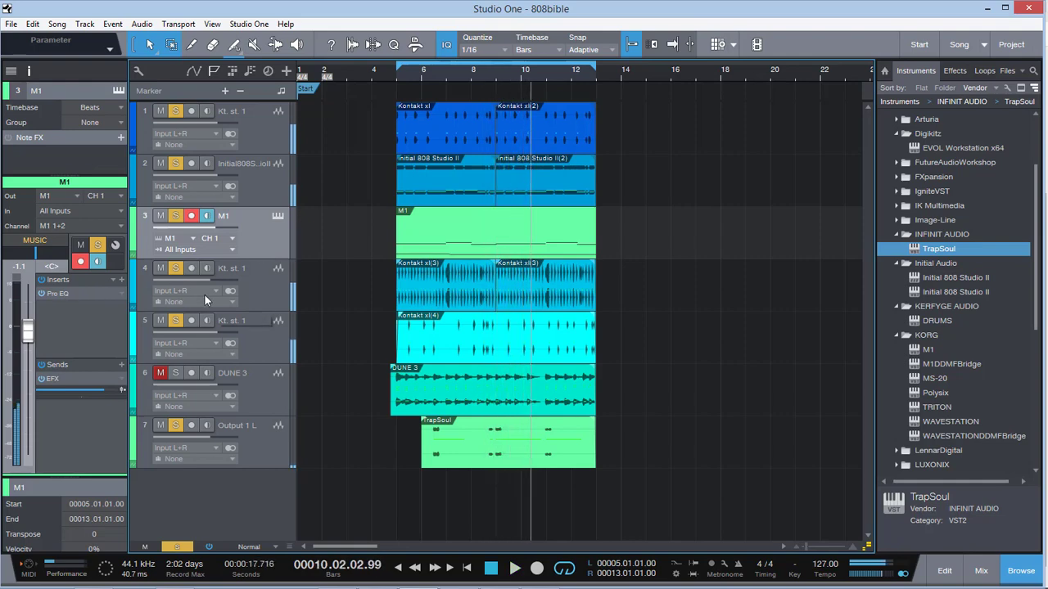
{"action": "left_click", "coordinate": [160, 163]}
{"action": "left_click", "coordinate": [160, 110]}
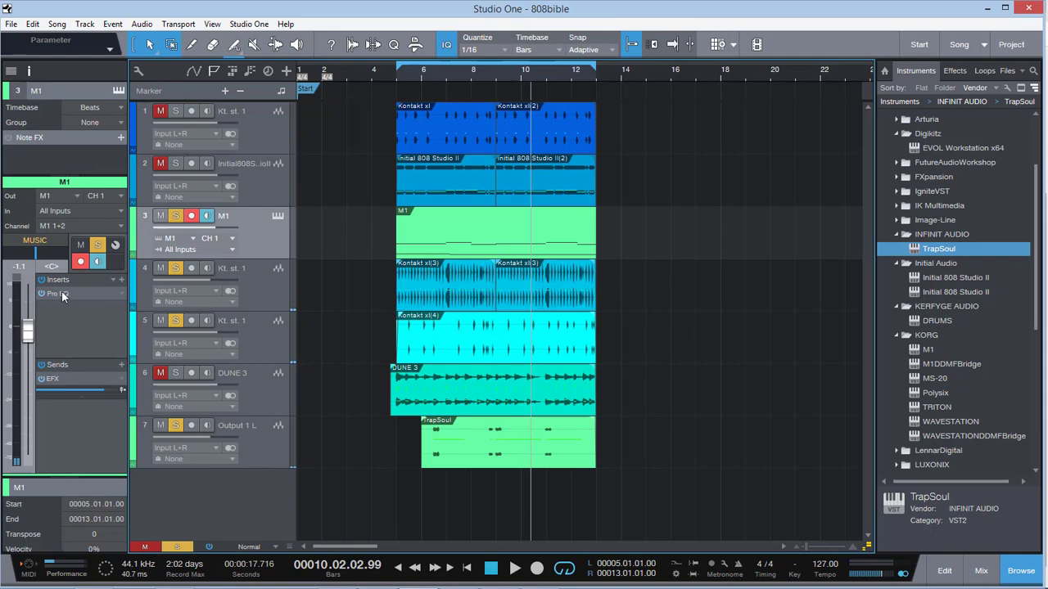
- Compare the M1 track's Pro EQ with bypass during playback, set its MF gain to 9.36 dB and close it
{"action": "left_click", "coordinate": [59, 293]}
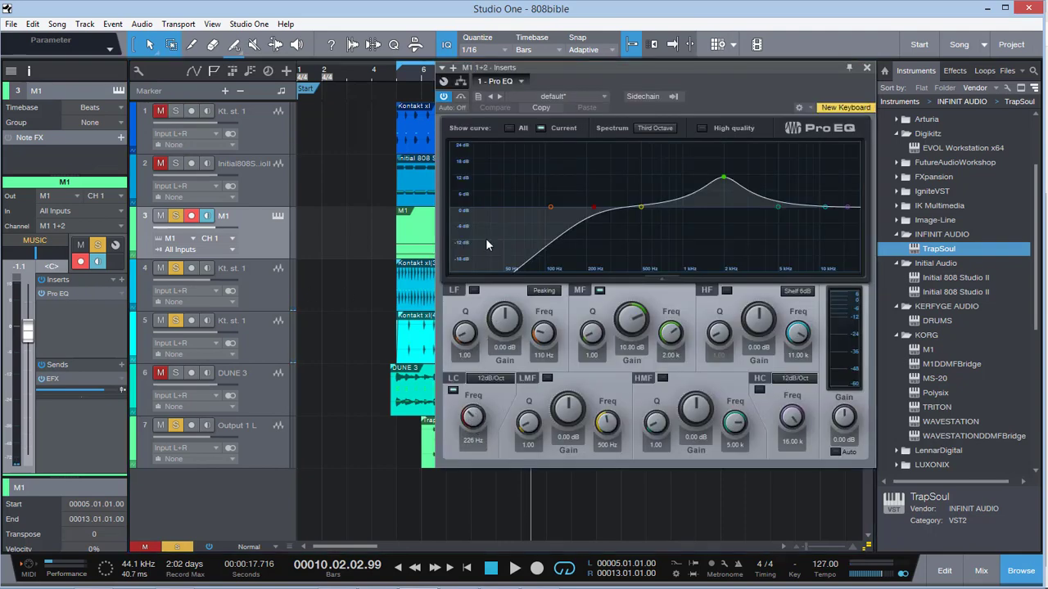
{"action": "left_click", "coordinate": [462, 98]}
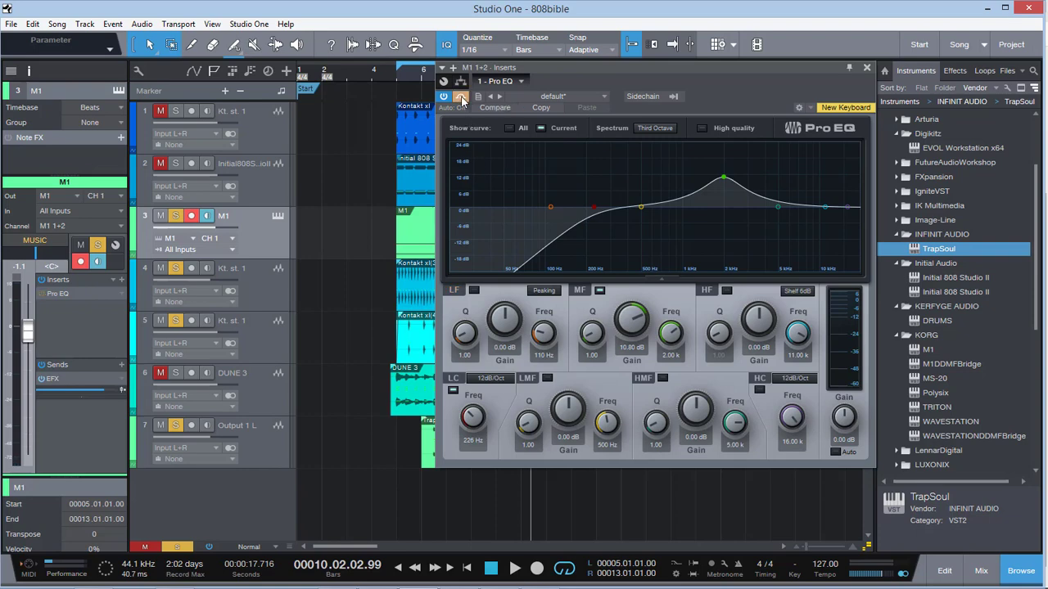
{"action": "key", "text": "space"}
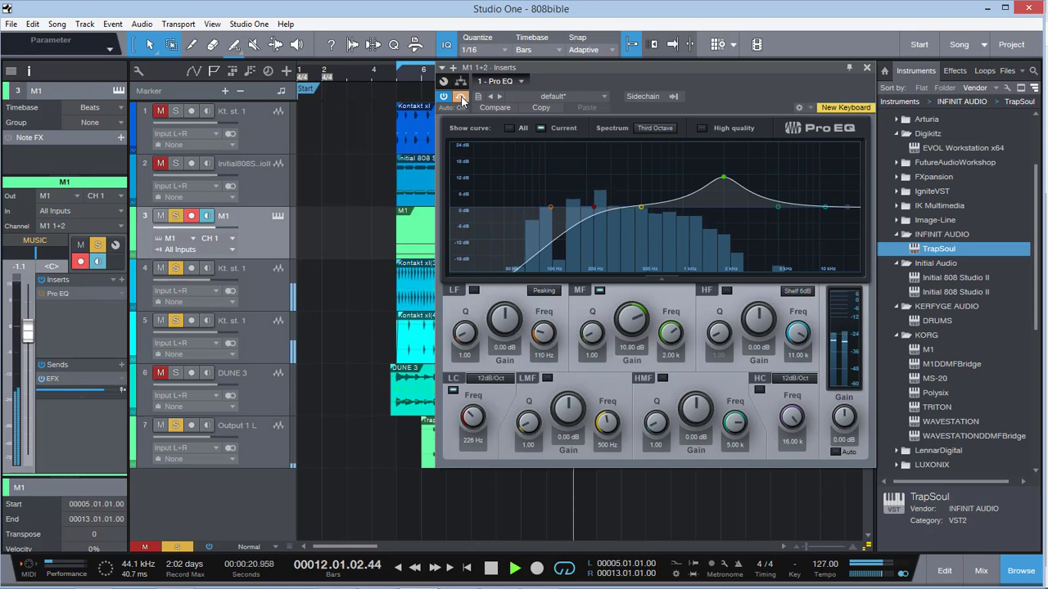
{"action": "key", "text": "space"}
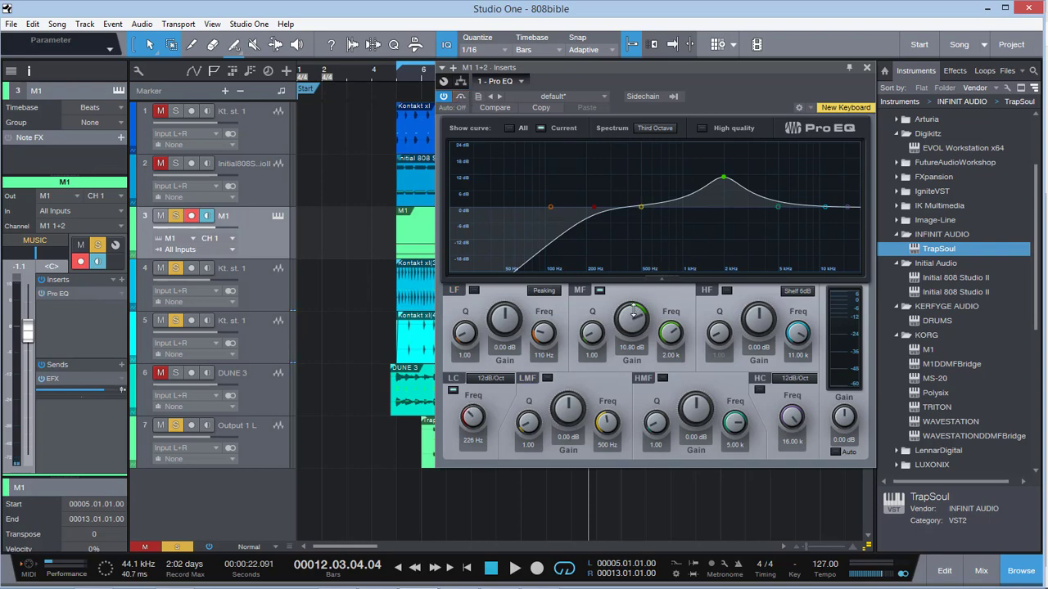
{"action": "left_click_drag", "start_coordinate": [632, 310], "coordinate": [632, 315]}
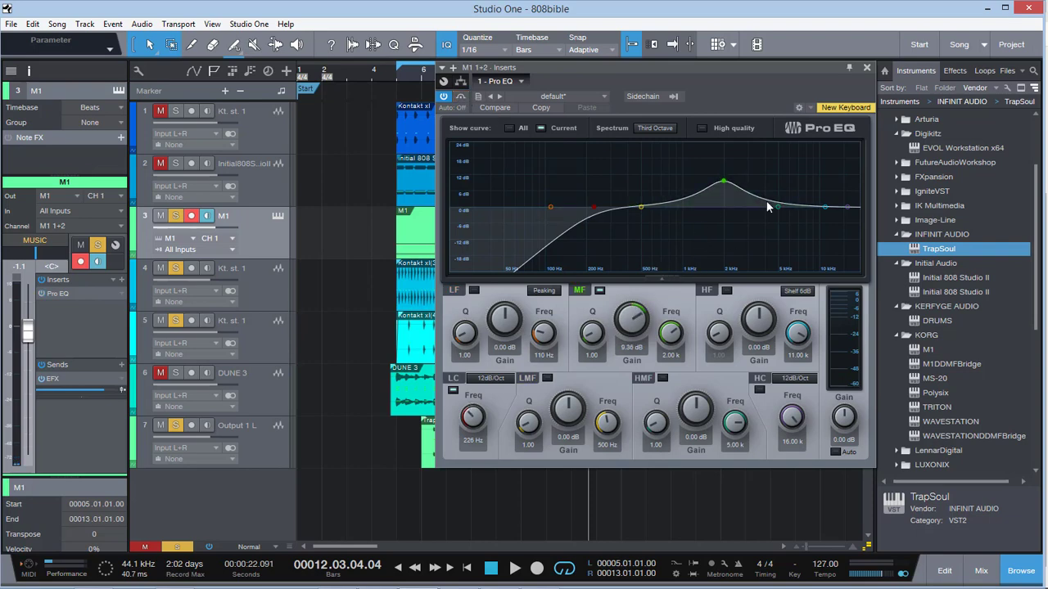
{"action": "left_click", "coordinate": [869, 68]}
- Play the song, unmute the first Kt. st. 1, Initial 808 Studio II and DUNE 3 tracks, and clear all track solos
{"action": "key", "text": "space"}
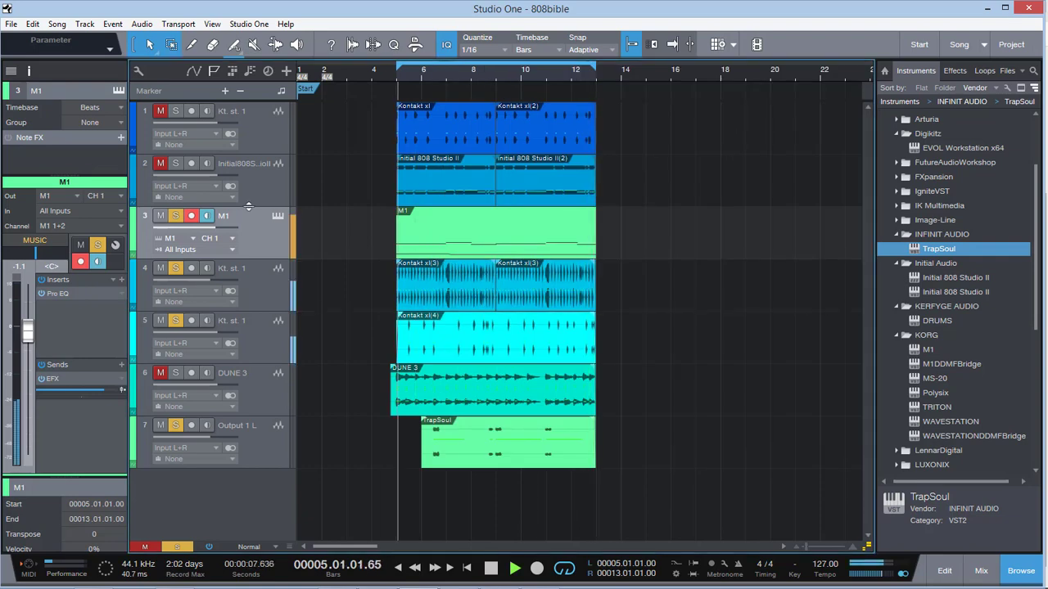
{"action": "left_click", "coordinate": [159, 111]}
{"action": "left_click", "coordinate": [163, 163]}
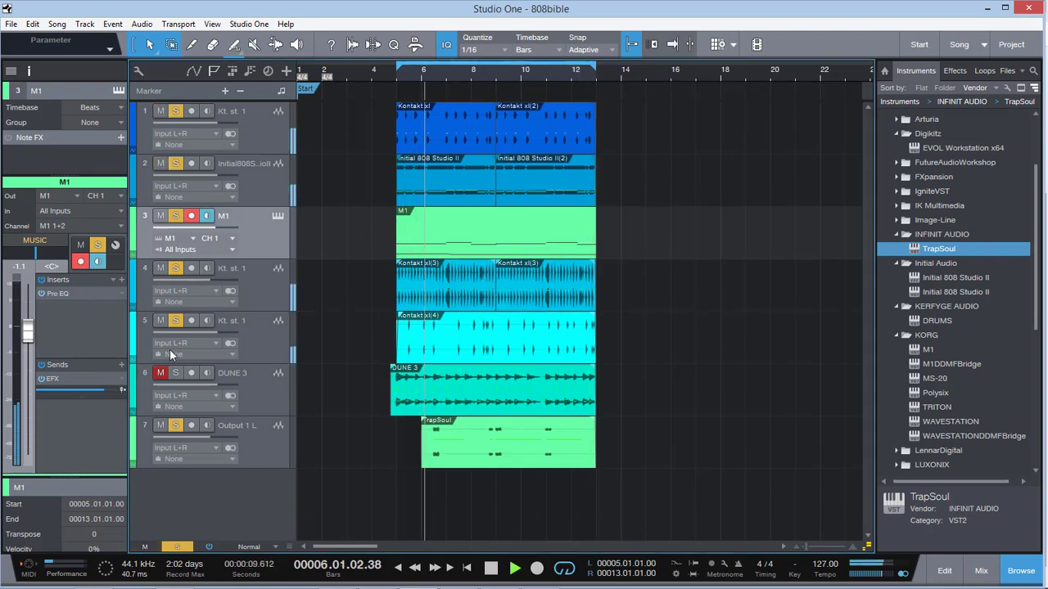
{"action": "left_click", "coordinate": [161, 375]}
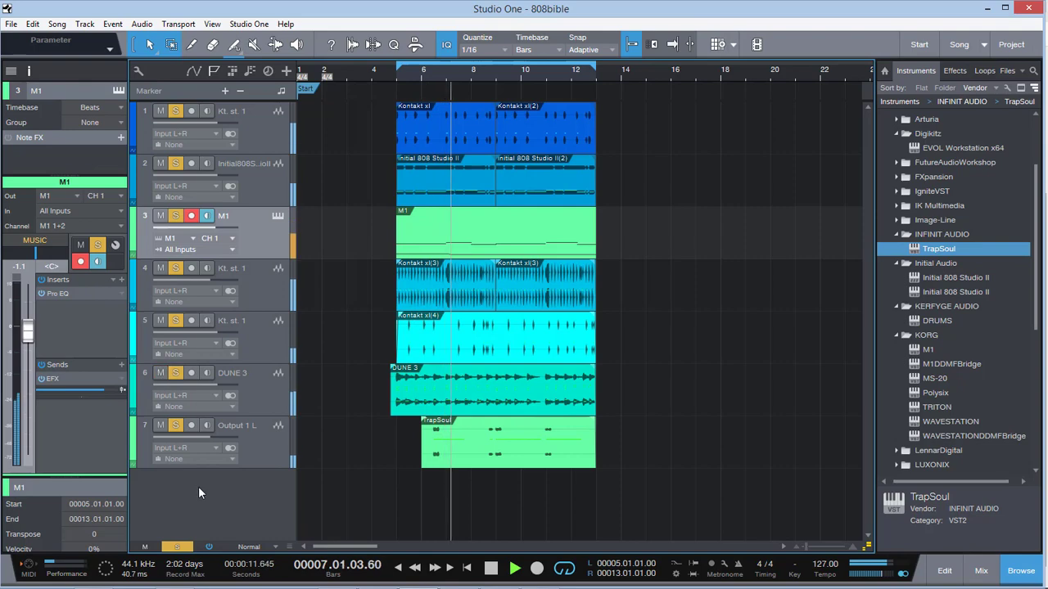
{"action": "left_click", "coordinate": [178, 547]}
- Bring up the console and compare the full mix with the 808 grit channel muted and unmuted
{"action": "left_click", "coordinate": [267, 394]}
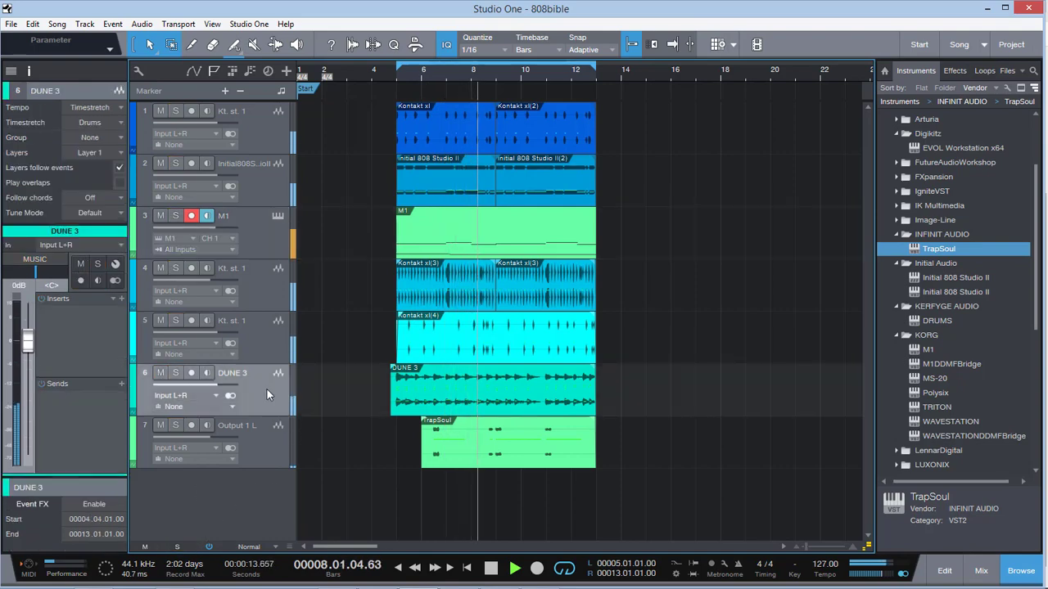
{"action": "left_click", "coordinate": [273, 230]}
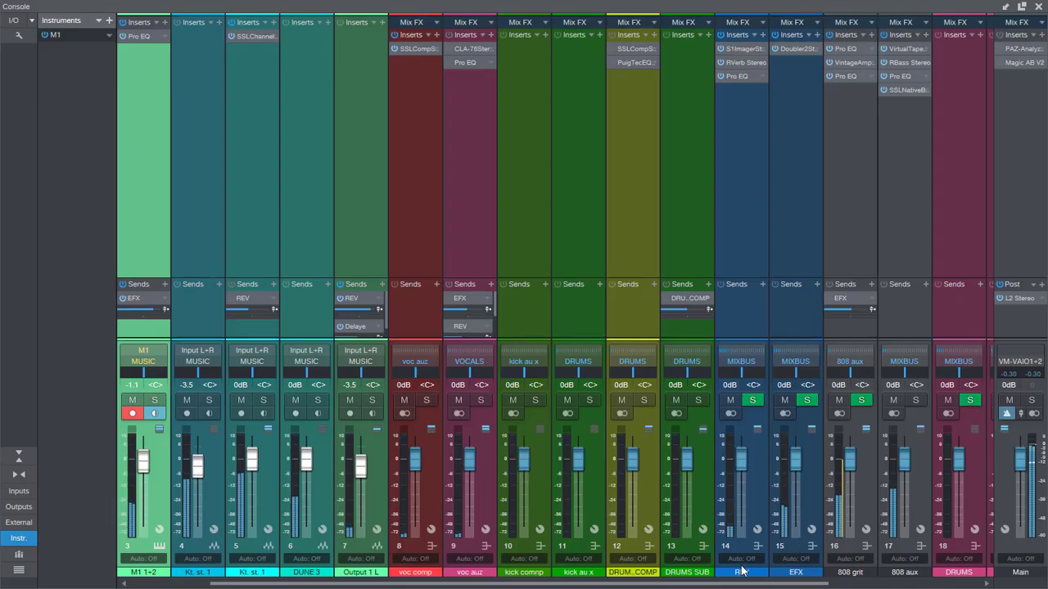
{"action": "left_click_drag", "start_coordinate": [748, 582], "coordinate": [860, 583]}
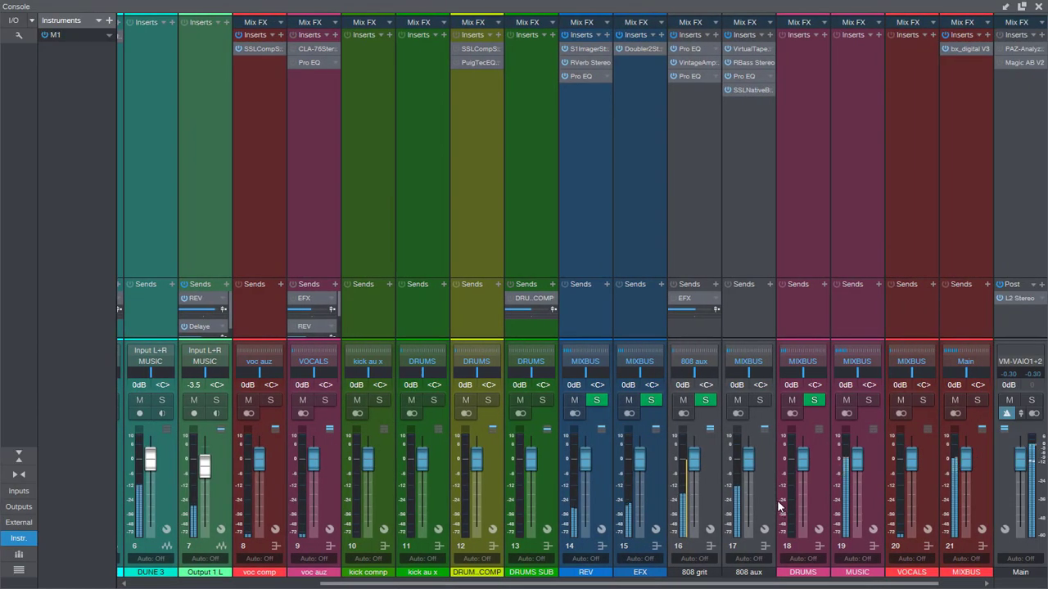
{"action": "left_click", "coordinate": [682, 401]}
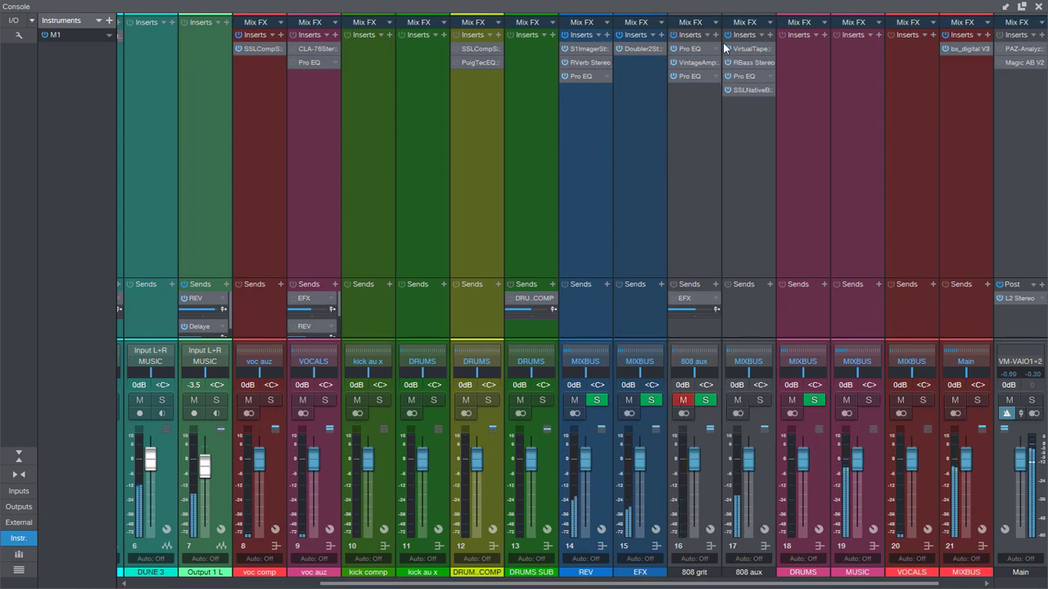
{"action": "left_click", "coordinate": [683, 400]}
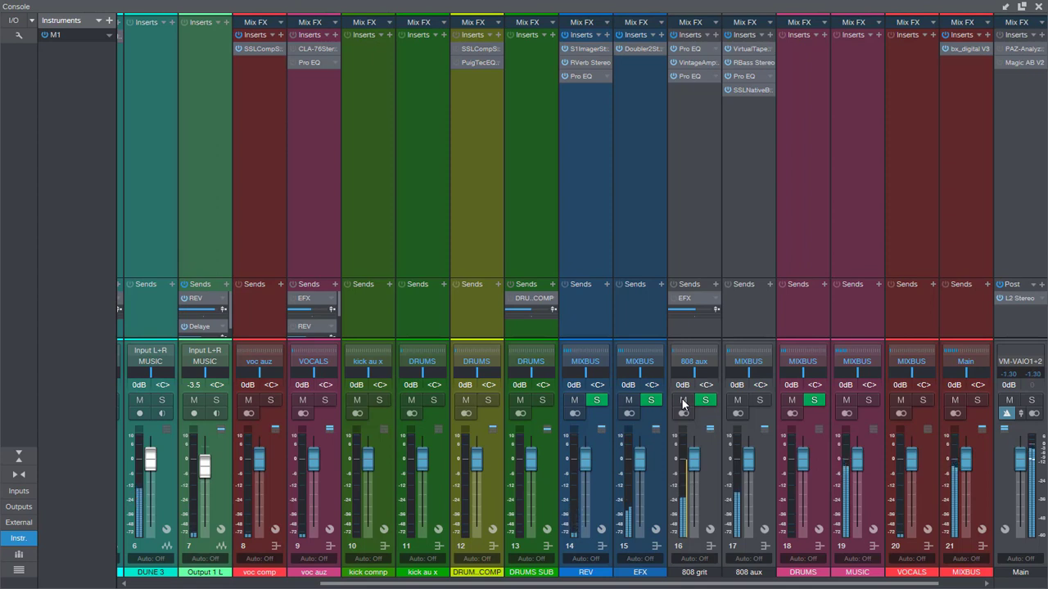
- Return to the arrangement and examine the SSLGChannel on the first Kt. st. 1 track and the Pro EQ on the Initial 808 Studio II track
{"action": "left_click", "coordinate": [1039, 7]}
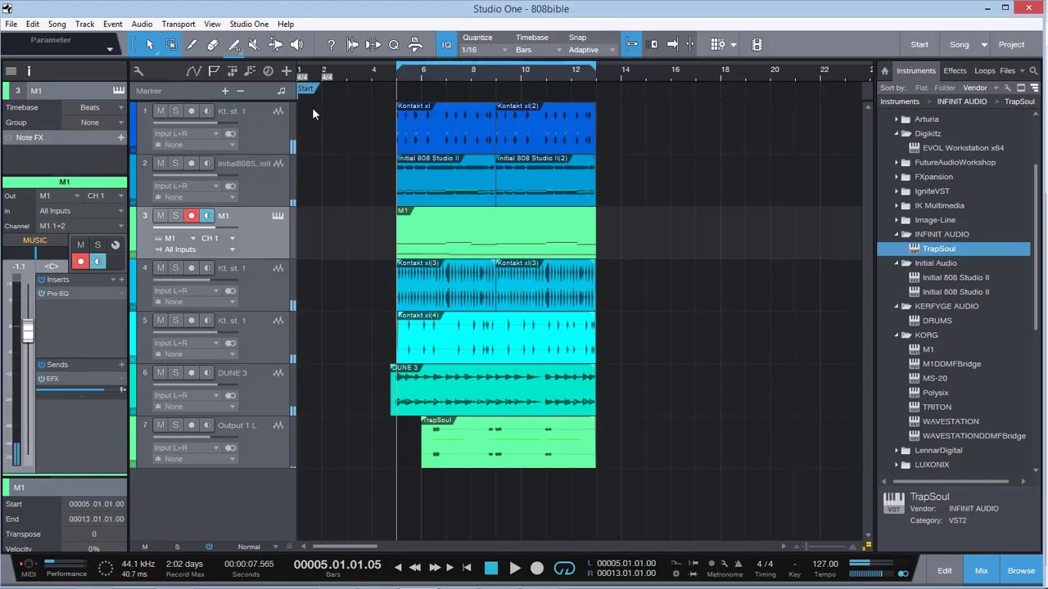
{"action": "left_click", "coordinate": [242, 129]}
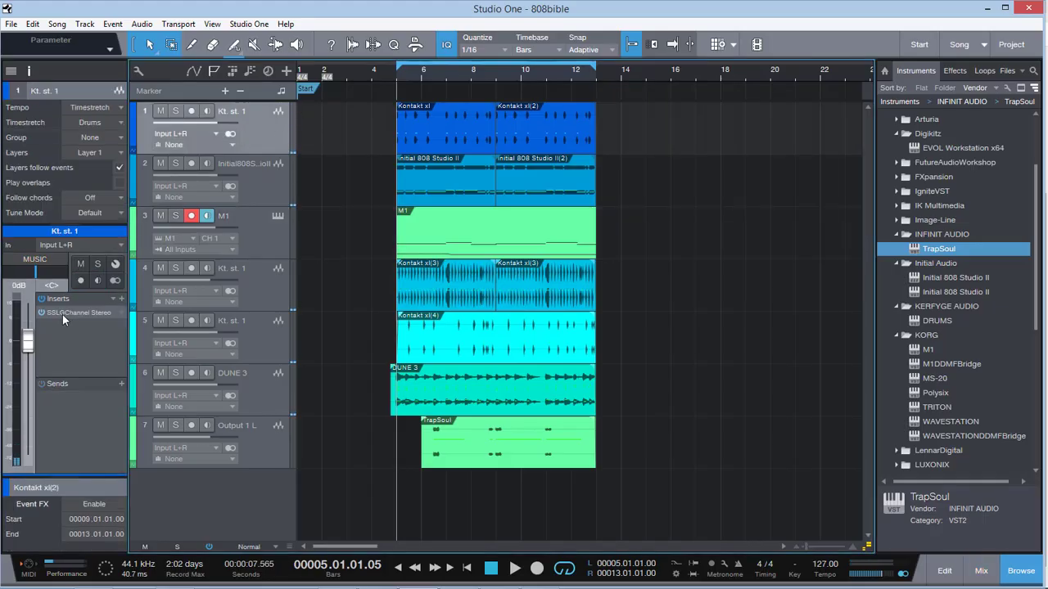
{"action": "left_click", "coordinate": [62, 314]}
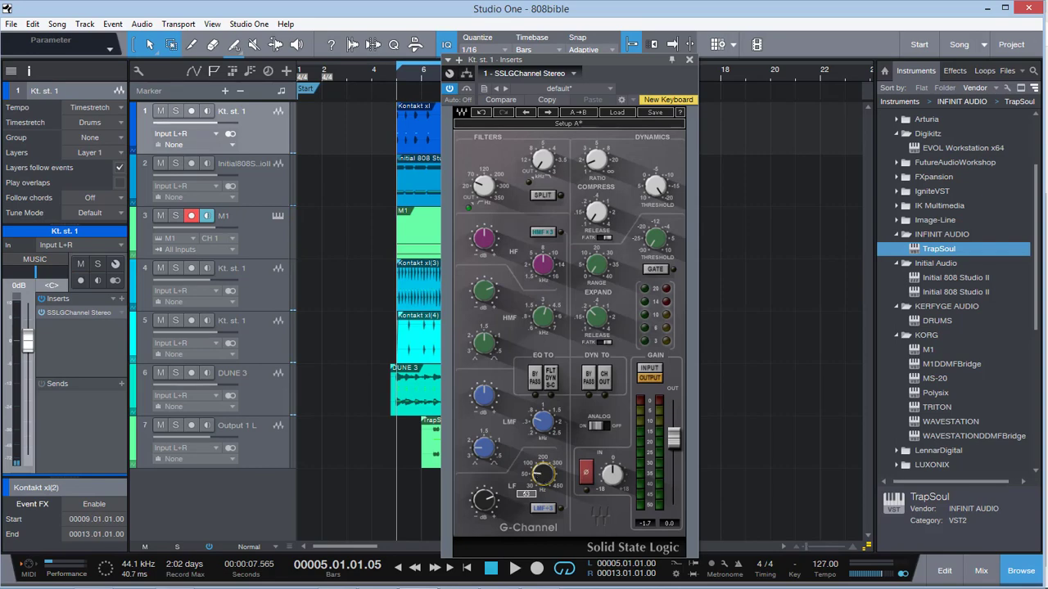
{"action": "left_click", "coordinate": [256, 183]}
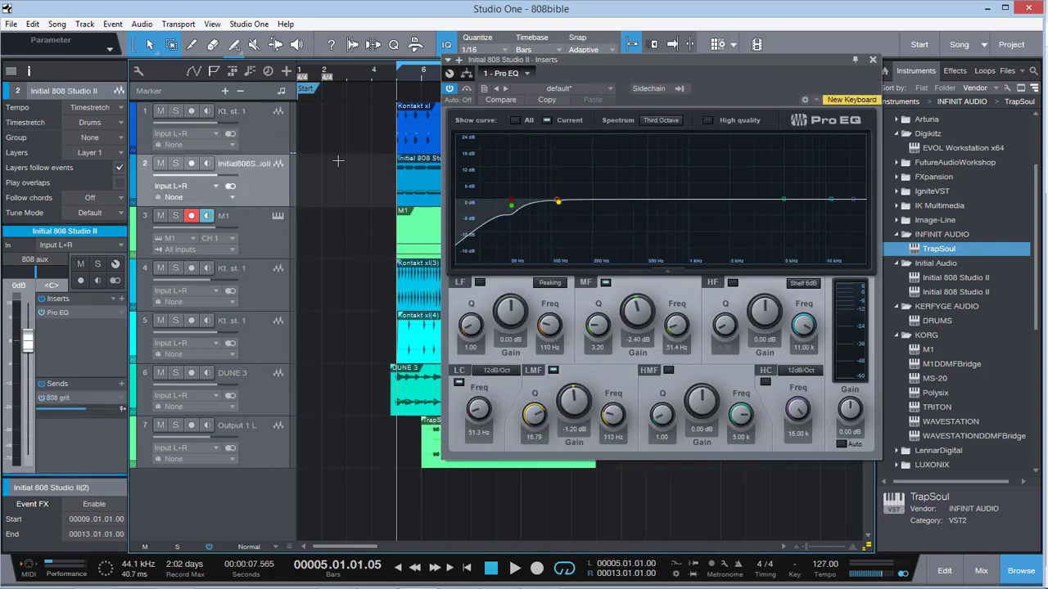
{"action": "left_click", "coordinate": [264, 137]}
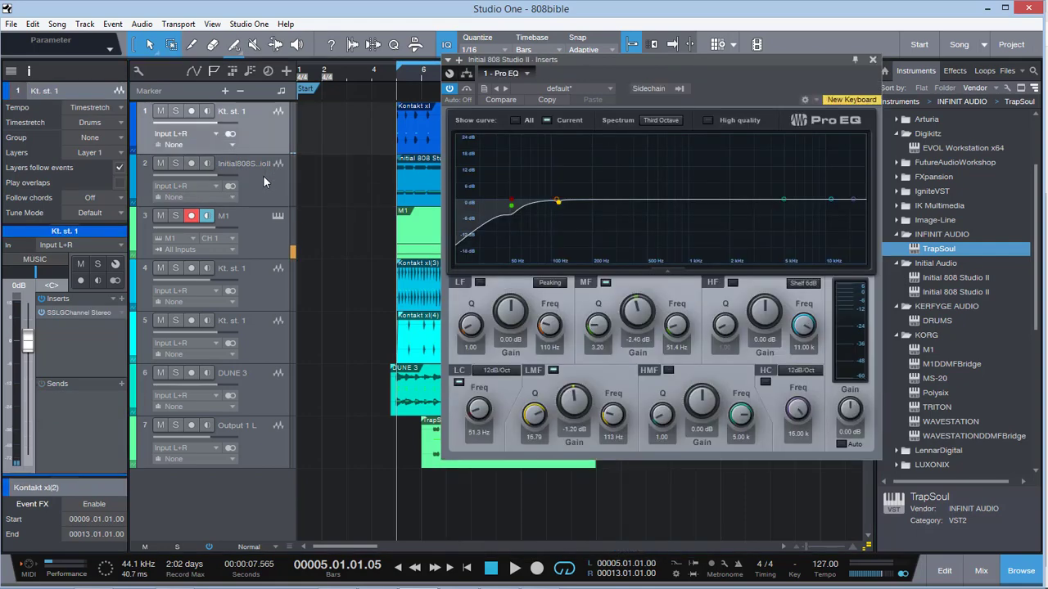
{"action": "left_click", "coordinate": [263, 175]}
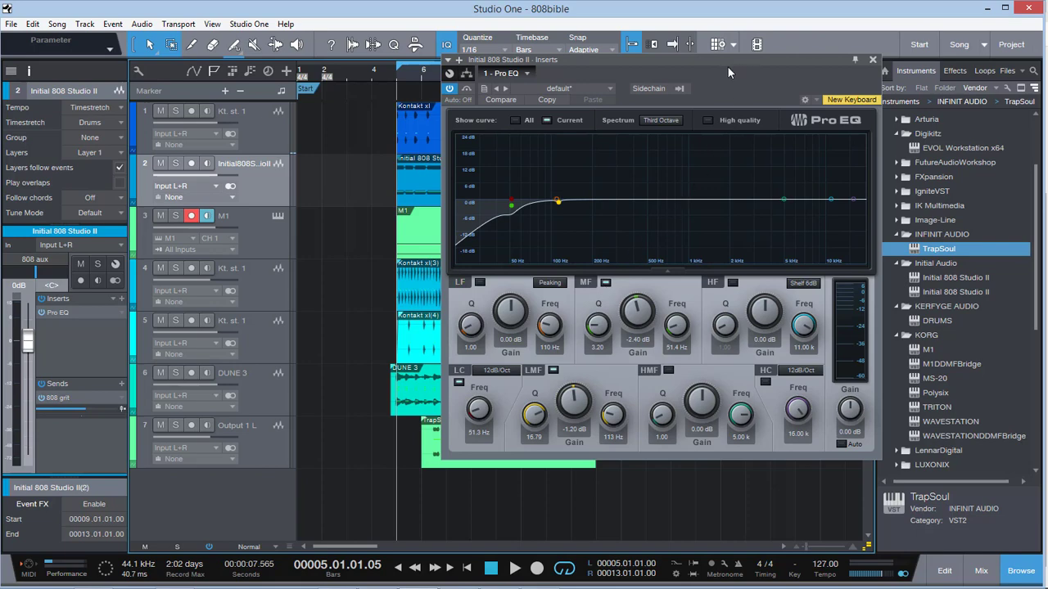
- Close the Initial 808 Studio II track's Pro EQ and examine the 808 grit channel's first Pro EQ, Vintage Amp Room and second Pro EQ
{"action": "left_click_drag", "start_coordinate": [727, 66], "coordinate": [685, 77]}
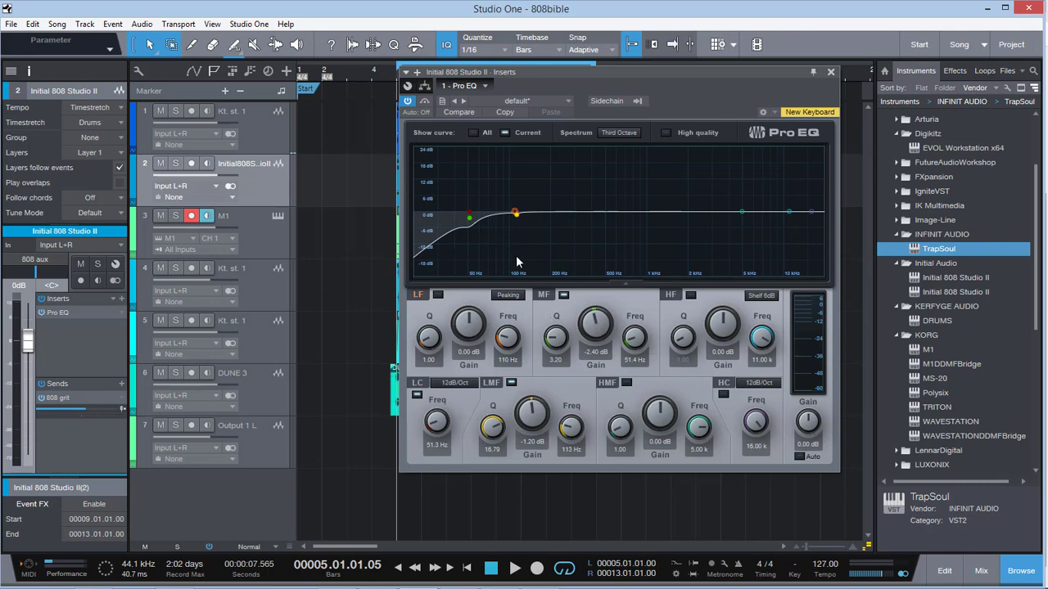
{"action": "left_click", "coordinate": [830, 72]}
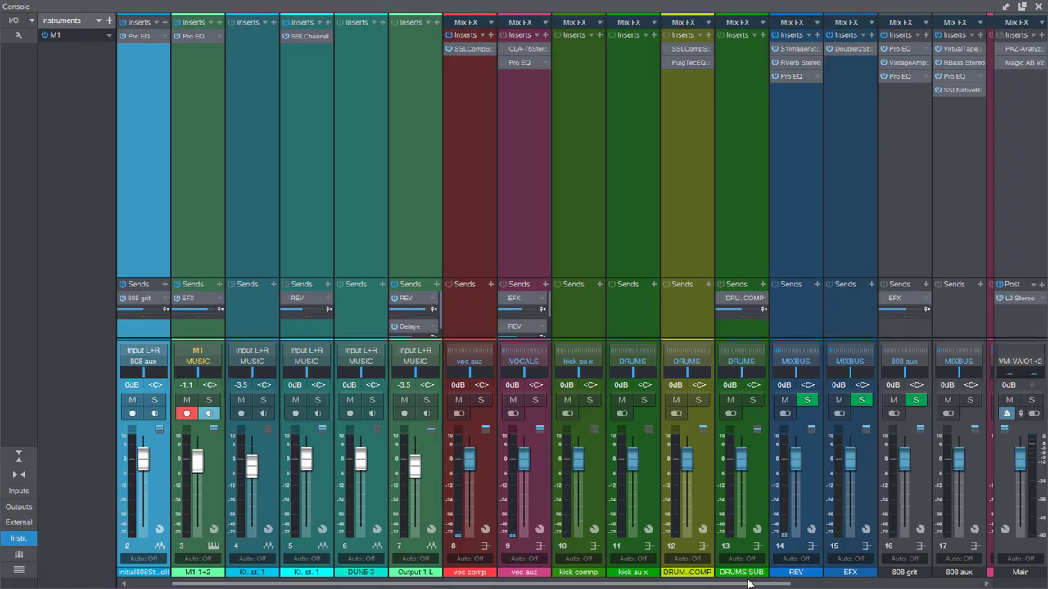
{"action": "left_click_drag", "start_coordinate": [749, 582], "coordinate": [861, 577]}
{"action": "left_click", "coordinate": [763, 493]}
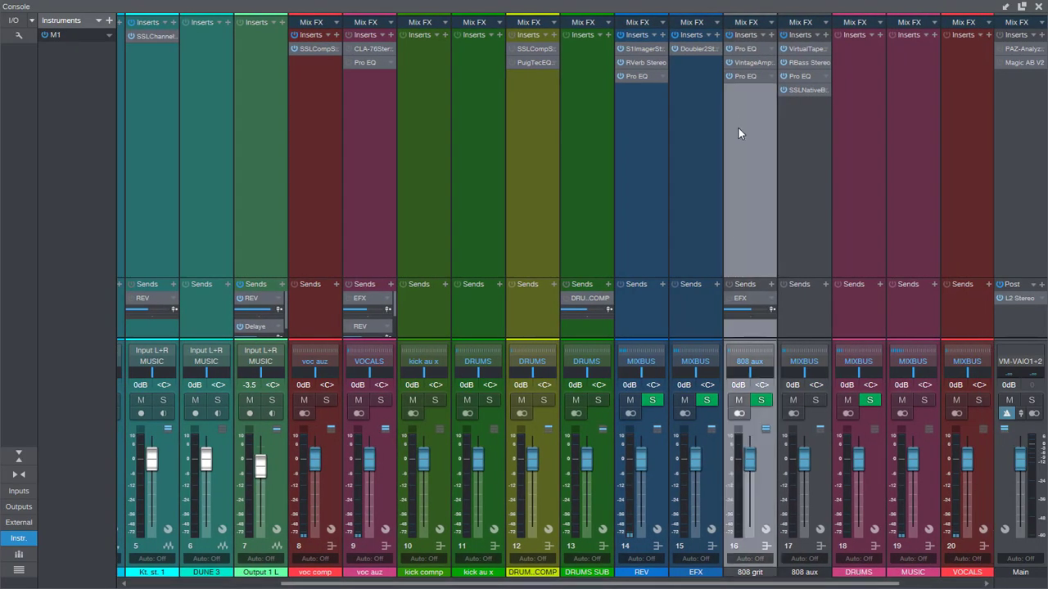
{"action": "left_click", "coordinate": [745, 48]}
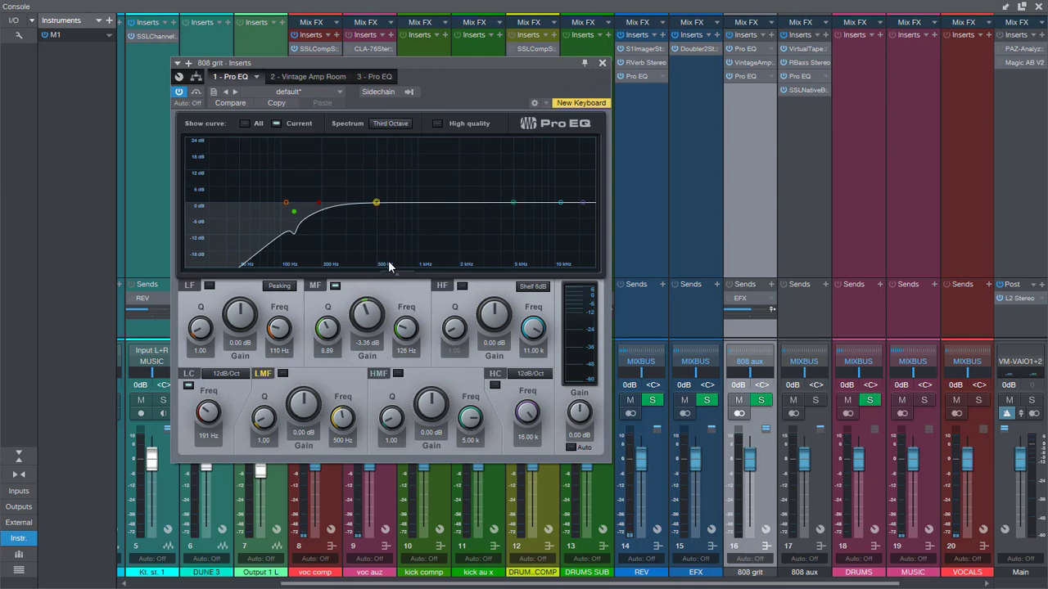
{"action": "left_click", "coordinate": [603, 63]}
{"action": "double_click", "coordinate": [750, 62]}
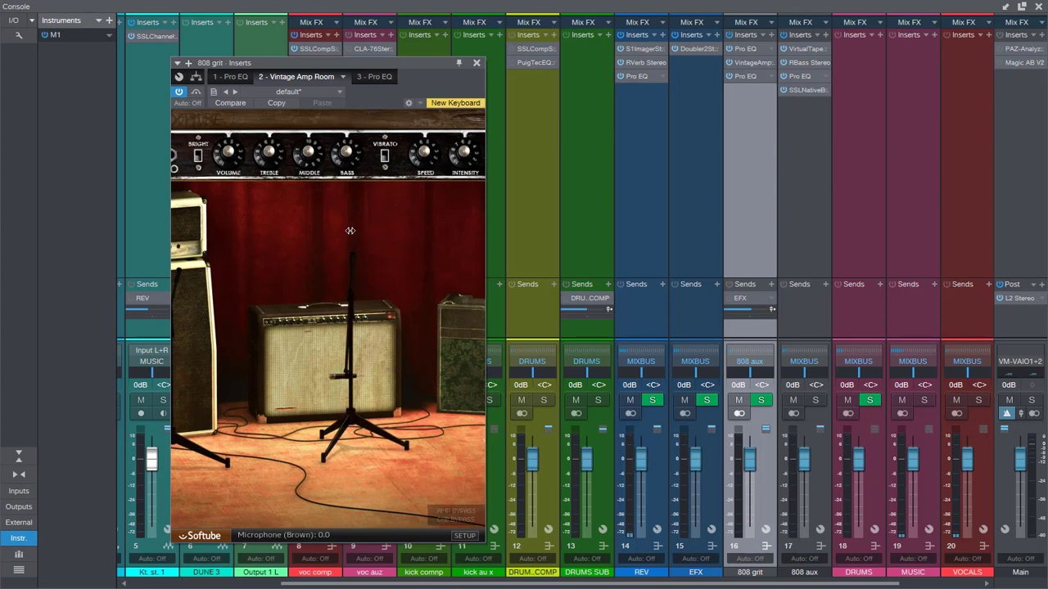
{"action": "left_click", "coordinate": [739, 74]}
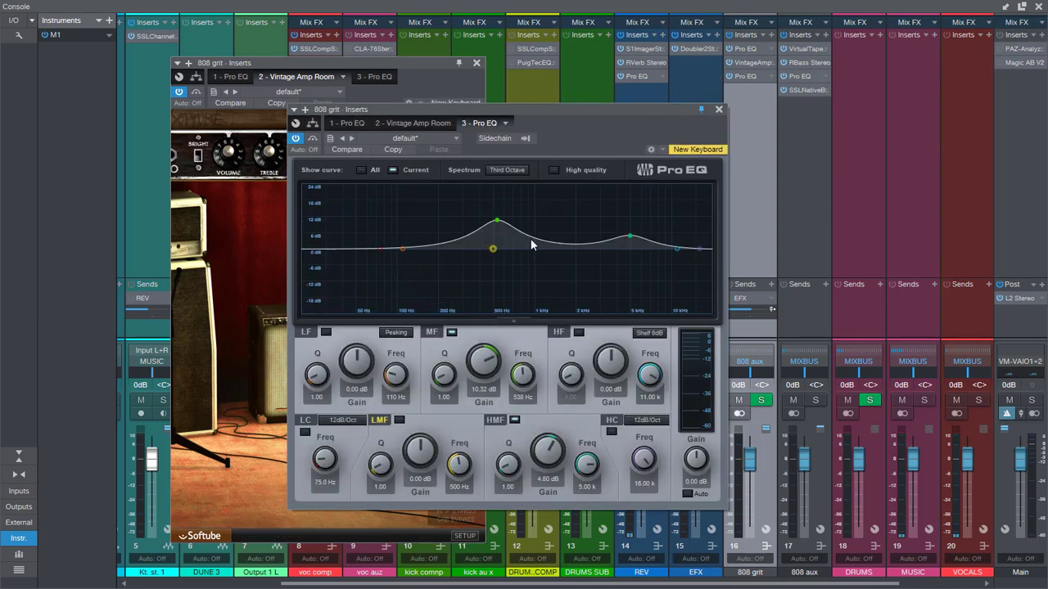
{"action": "left_click", "coordinate": [718, 110]}
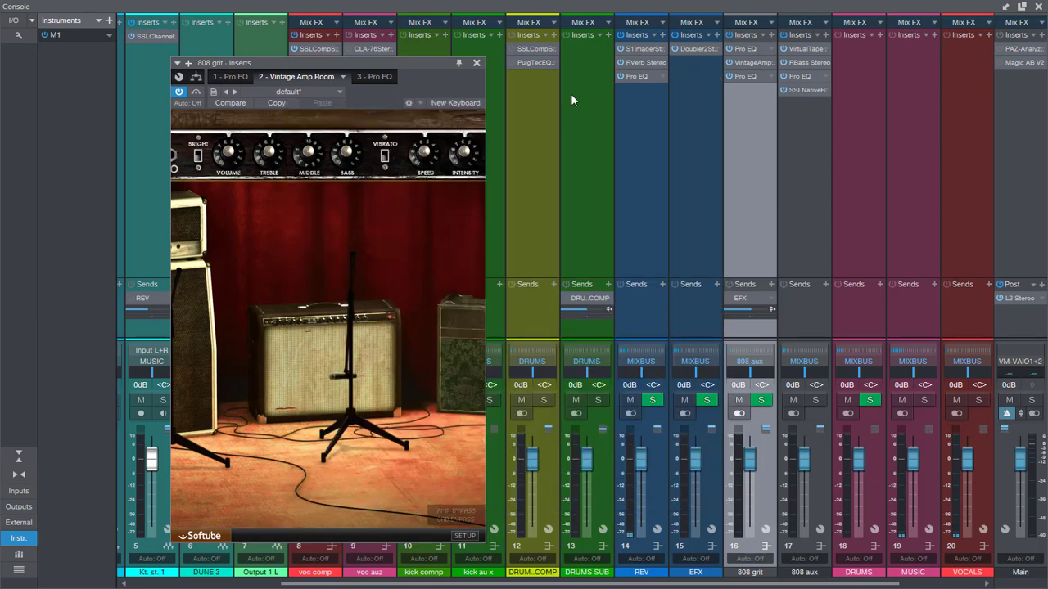
{"action": "left_click", "coordinate": [476, 63]}
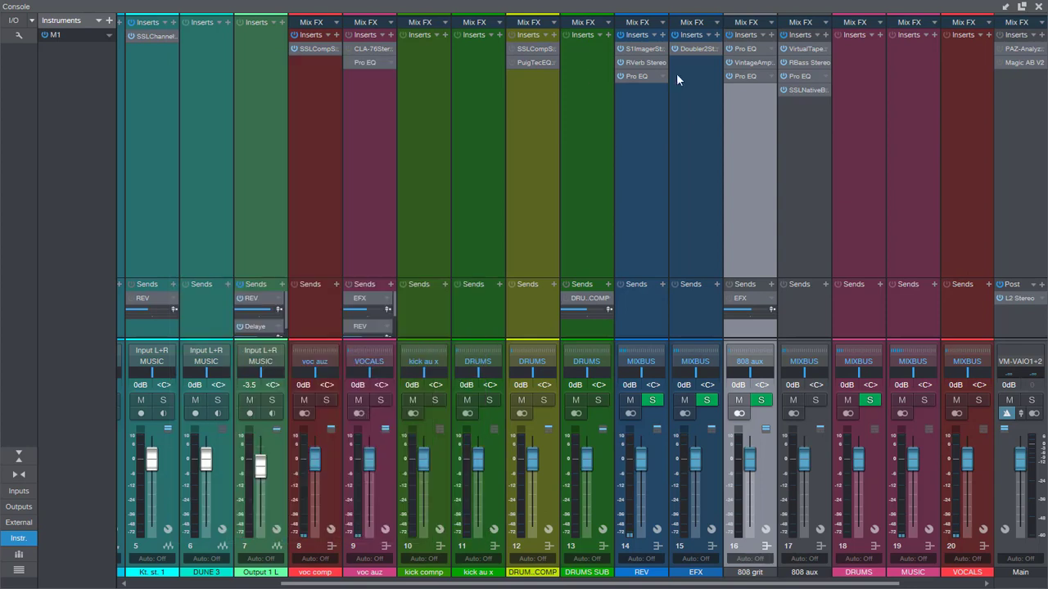
- Examine the 808 aux channel's Virtual Tape Machines, RBass, Pro EQ and SSL Native Bus Compressor inserts in order, closing each one
{"action": "left_click", "coordinate": [814, 491]}
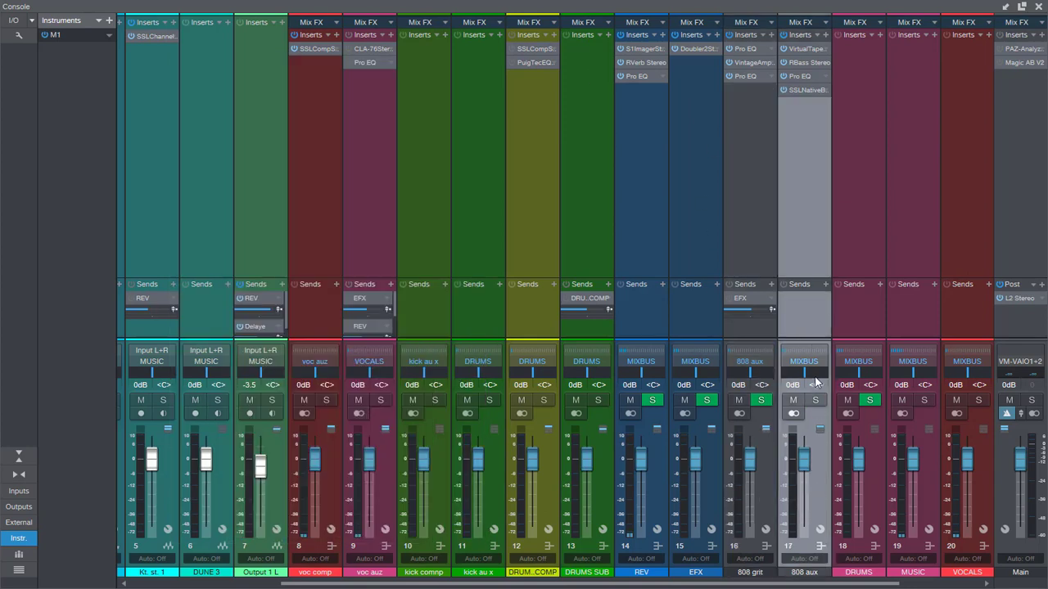
{"action": "double_click", "coordinate": [808, 48]}
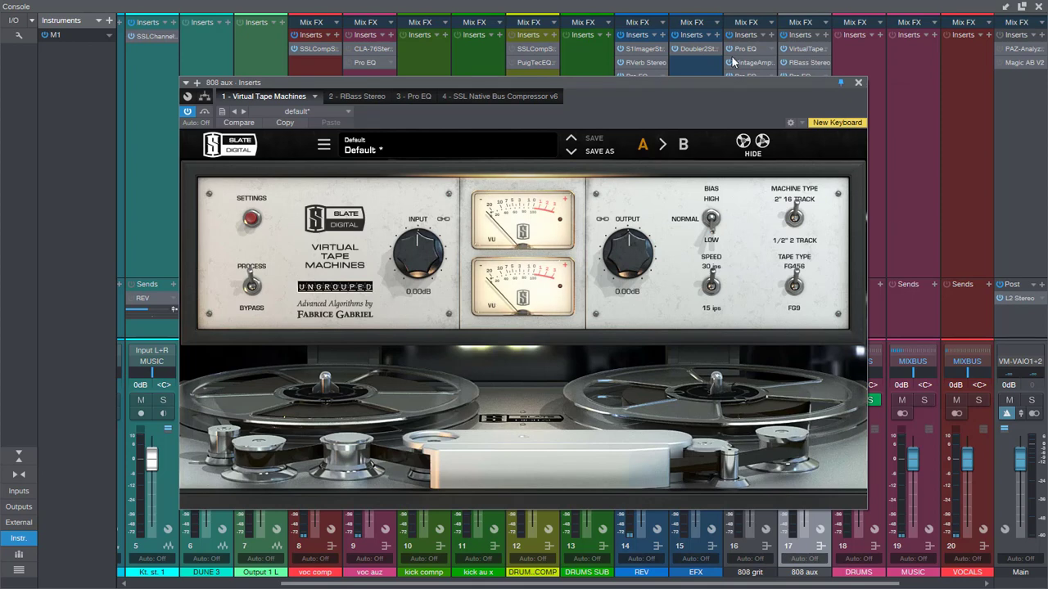
{"action": "left_click_drag", "start_coordinate": [692, 85], "coordinate": [556, 59]}
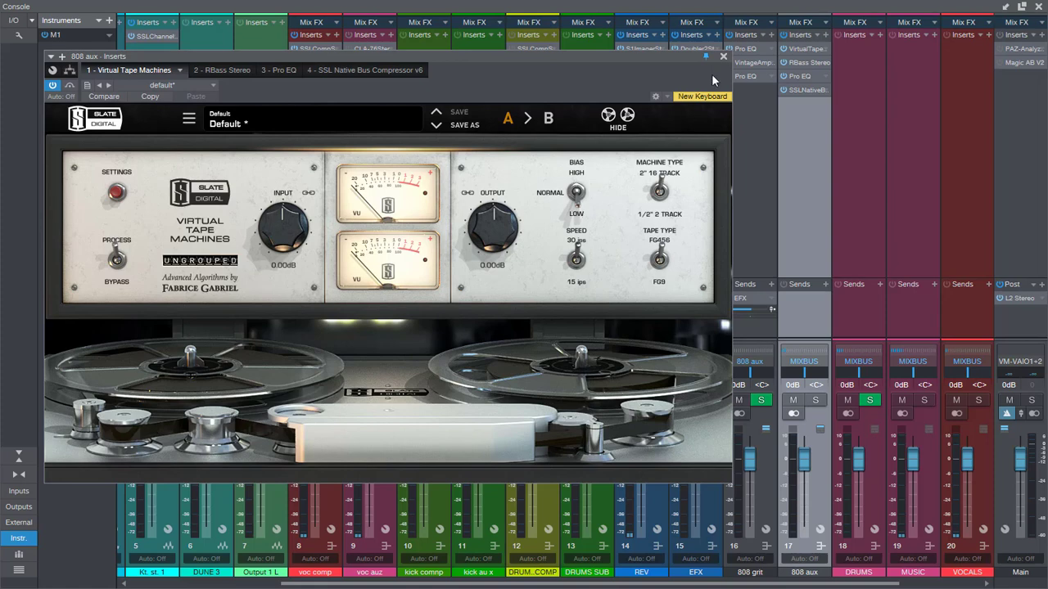
{"action": "left_click", "coordinate": [723, 57]}
{"action": "left_click", "coordinate": [800, 62]}
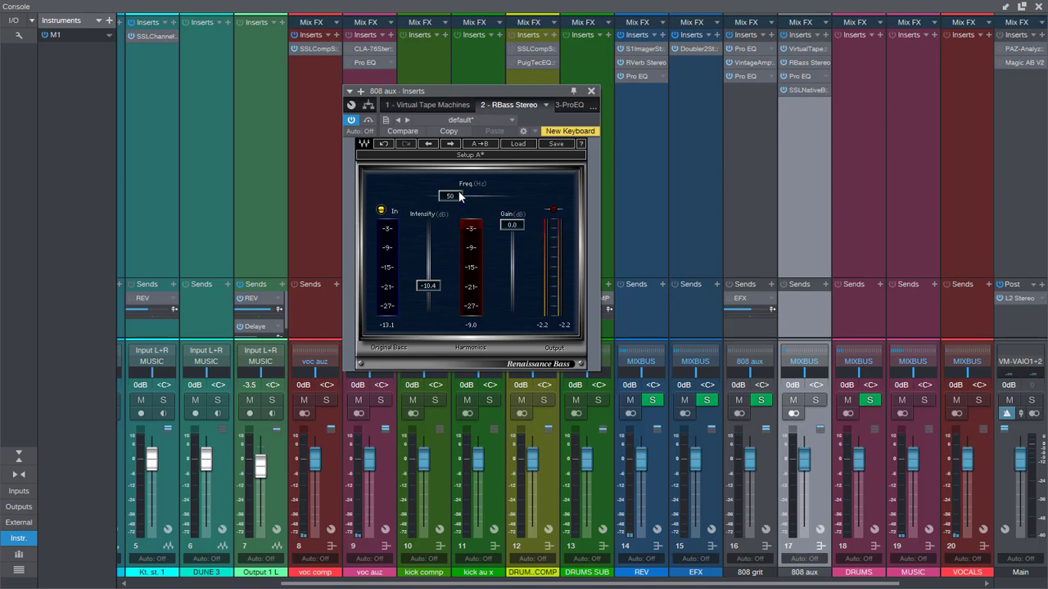
{"action": "left_click", "coordinate": [801, 77]}
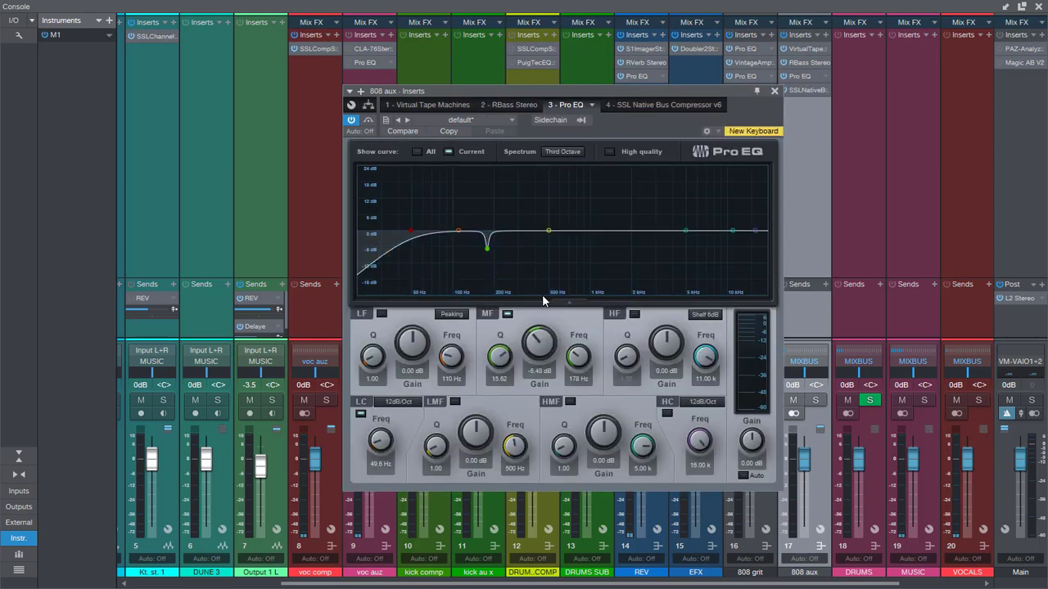
{"action": "left_click", "coordinate": [775, 91]}
{"action": "left_click", "coordinate": [808, 89]}
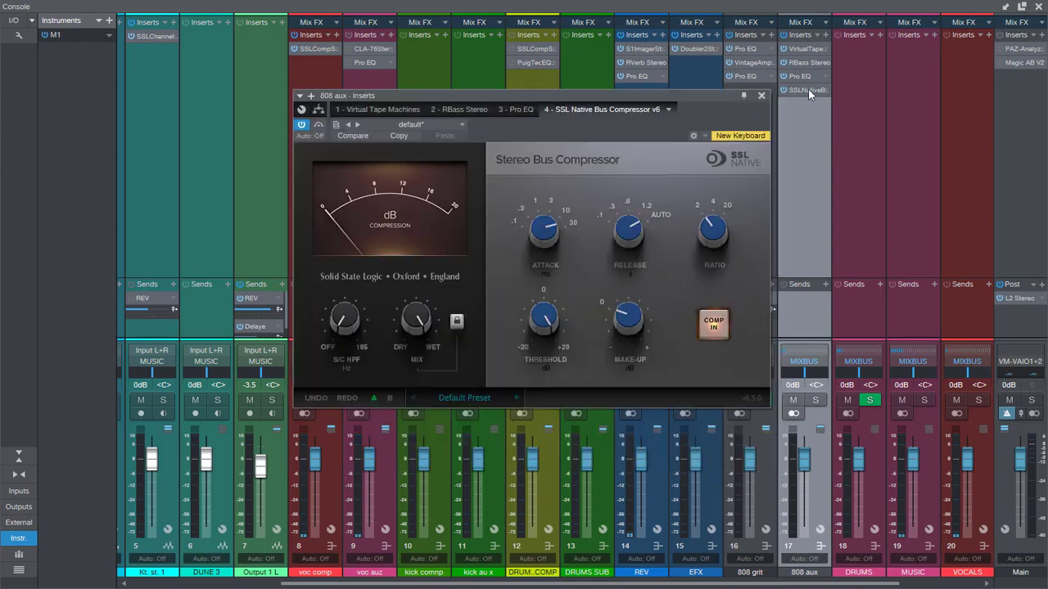
{"action": "mouse_move", "coordinate": [641, 325]}
{"action": "left_click", "coordinate": [761, 95]}
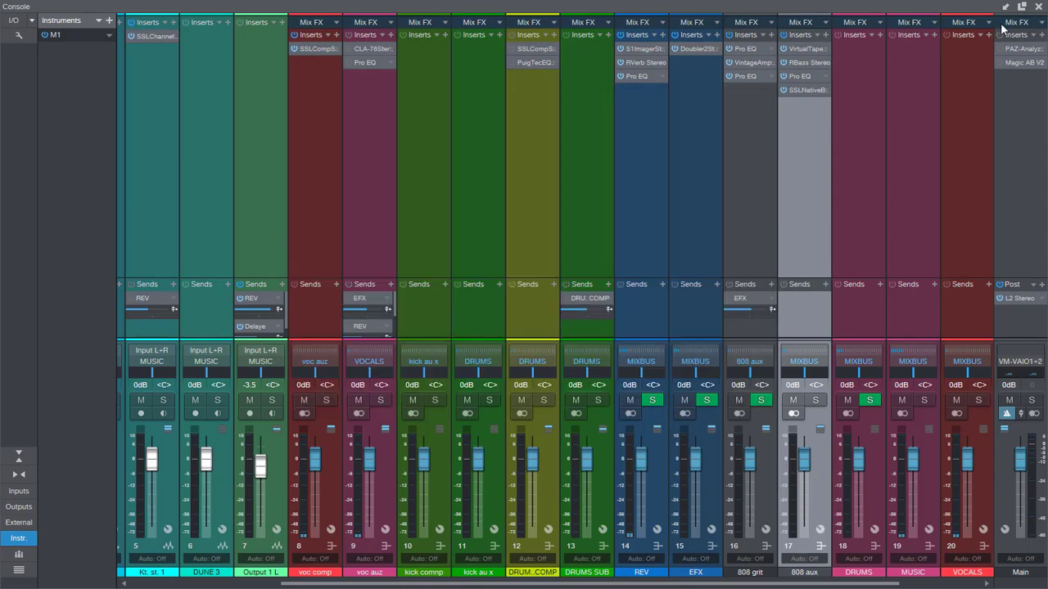
- Return to the arrangement, play the song and mute the DUNE 3 track
{"action": "left_click", "coordinate": [1038, 7]}
{"action": "key", "text": "space"}
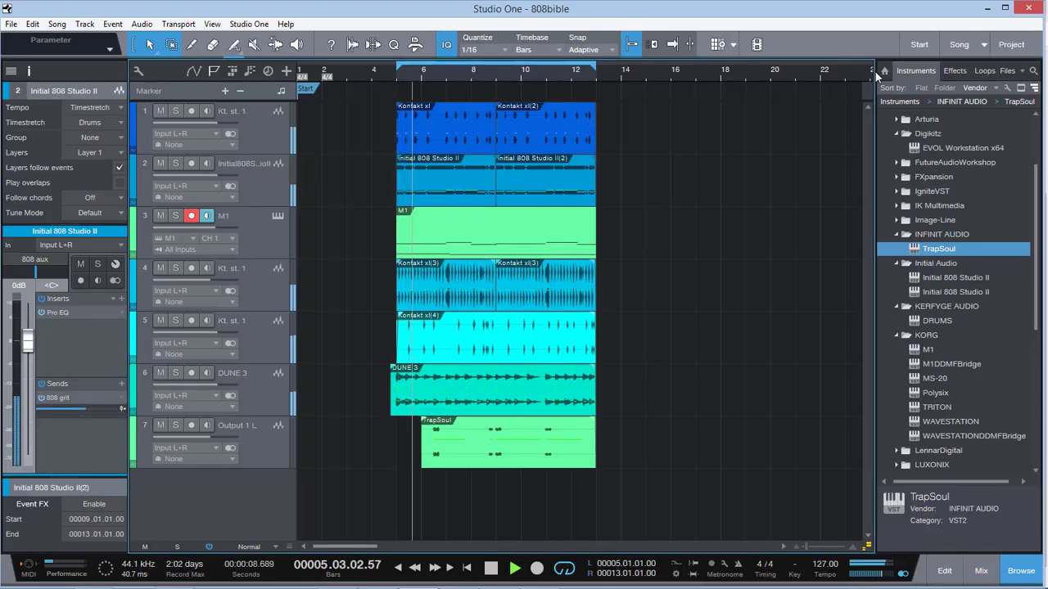
{"action": "left_click", "coordinate": [161, 373]}
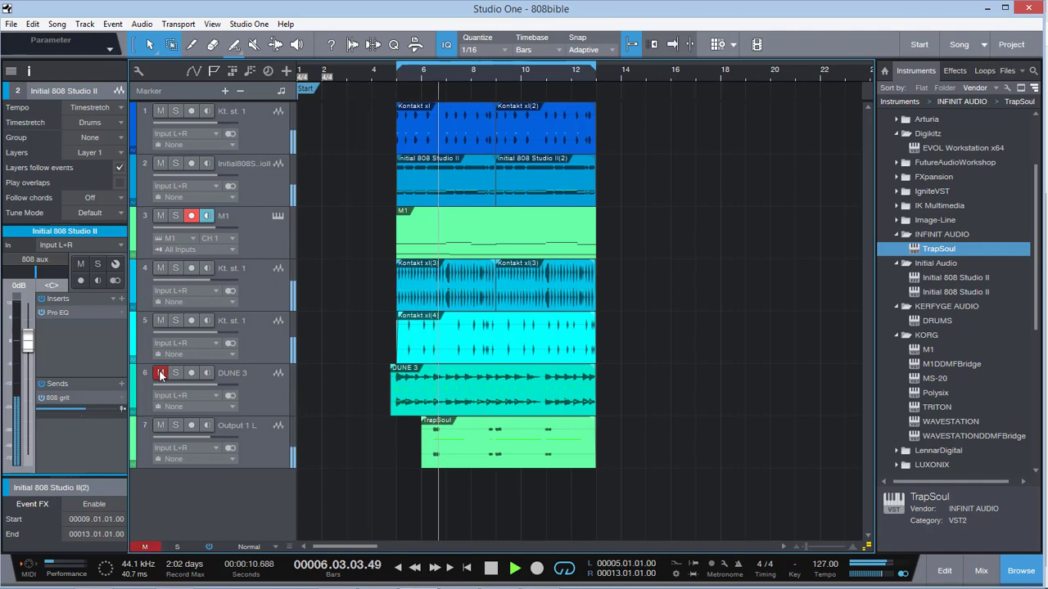
- View the channel settings of tracks 2 to 6 one by one during playback, finishing on the DUNE 3 track
{"action": "left_click", "coordinate": [260, 329]}
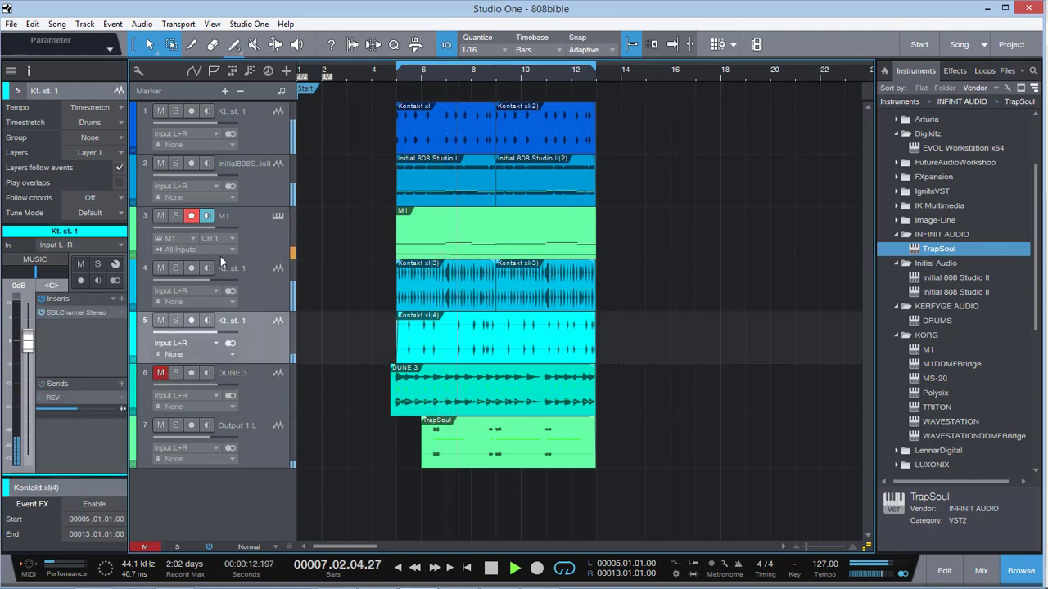
{"action": "left_click", "coordinate": [206, 216]}
{"action": "left_click", "coordinate": [273, 233]}
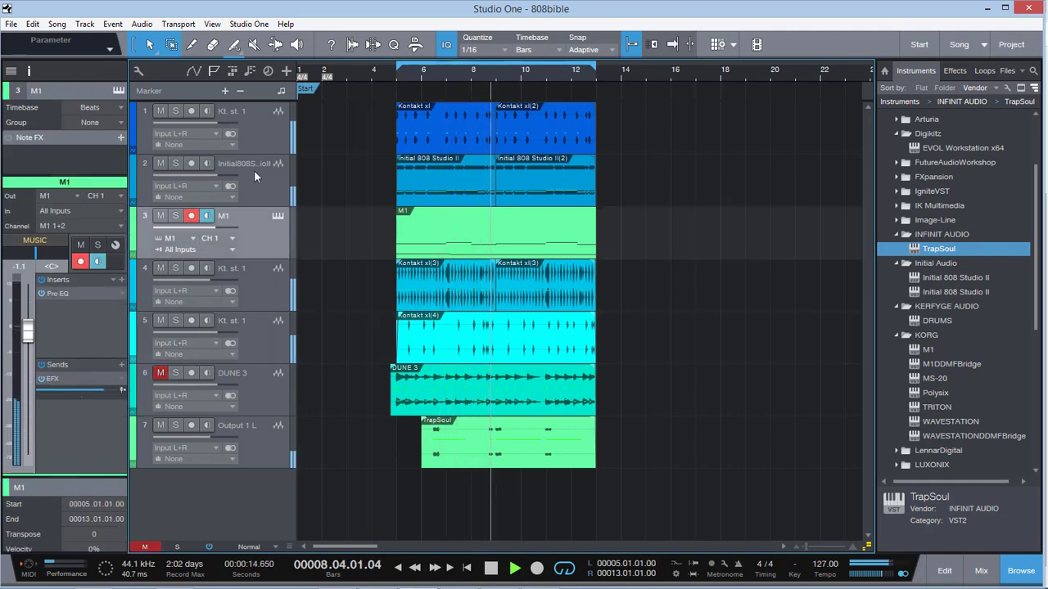
{"action": "left_click", "coordinate": [253, 170]}
{"action": "left_click", "coordinate": [263, 291]}
{"action": "left_click", "coordinate": [262, 341]}
{"action": "left_click", "coordinate": [265, 387]}
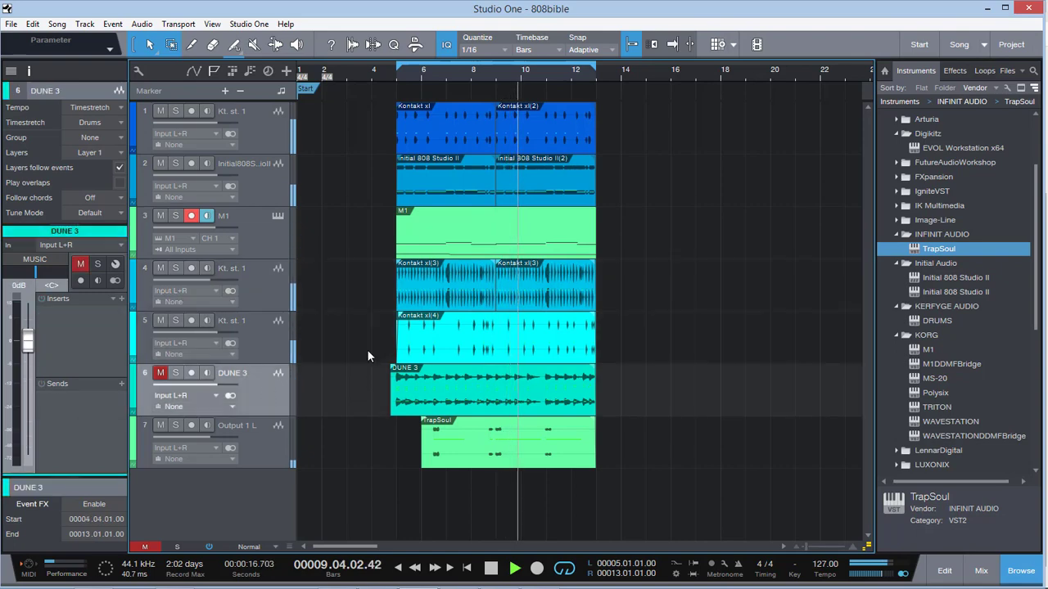